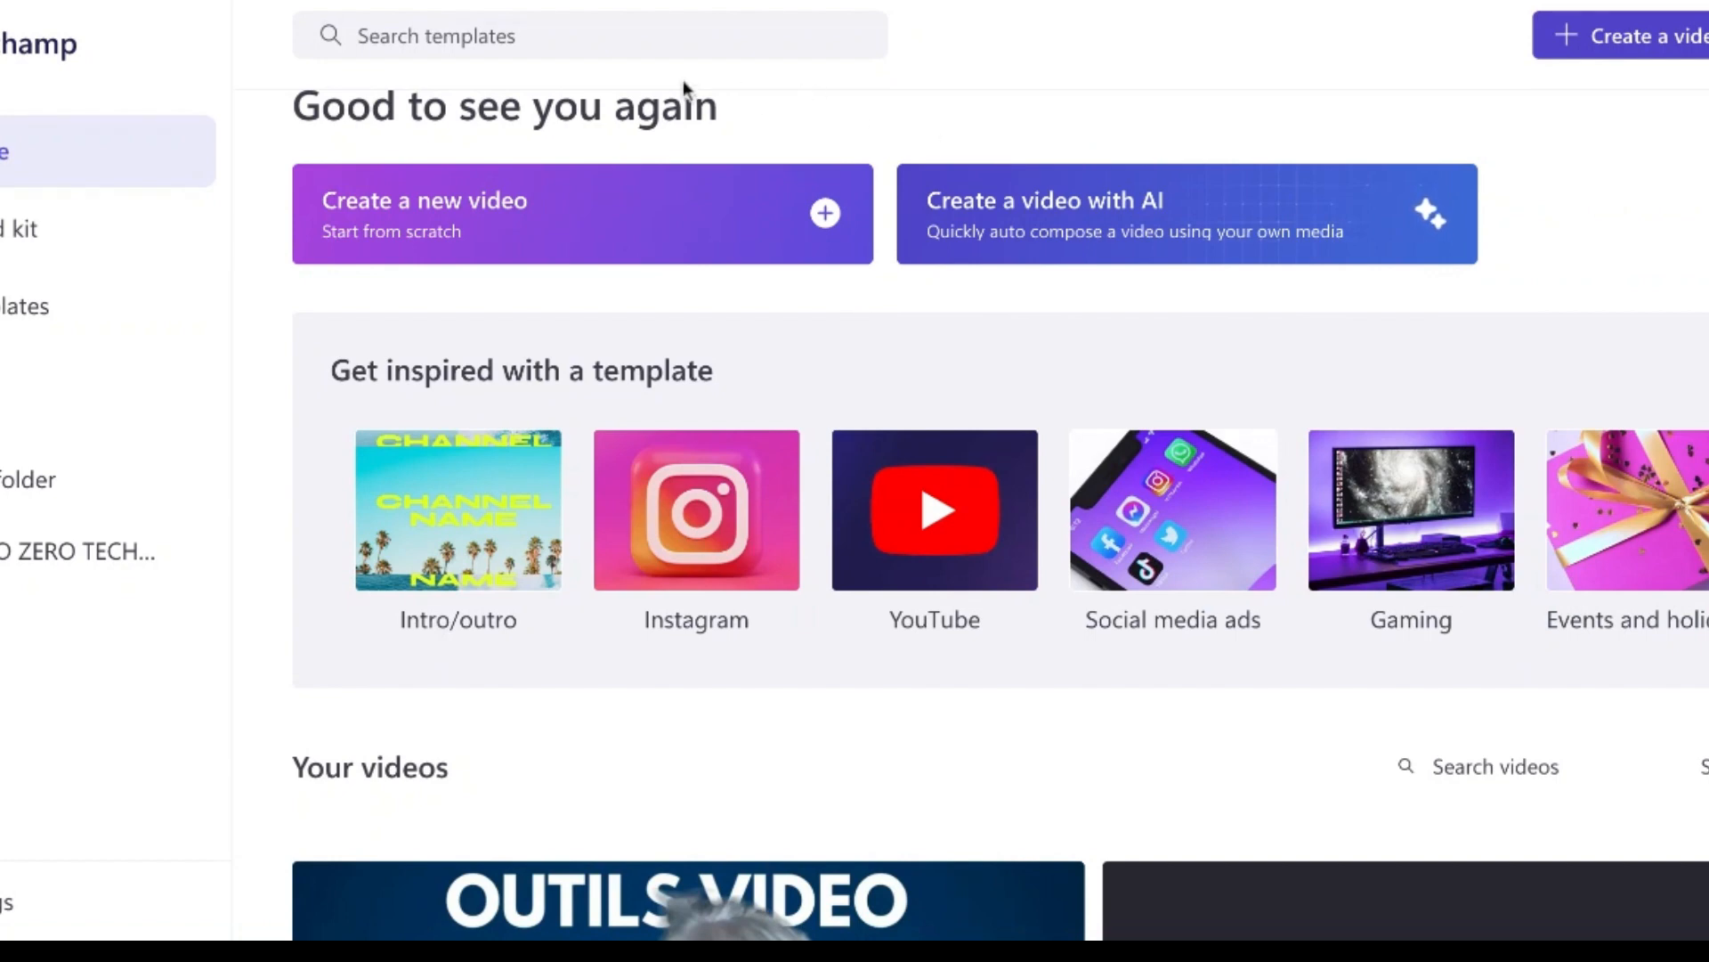
Create a new video from scratch and open the text-to-speech generator
left_click(504, 210)
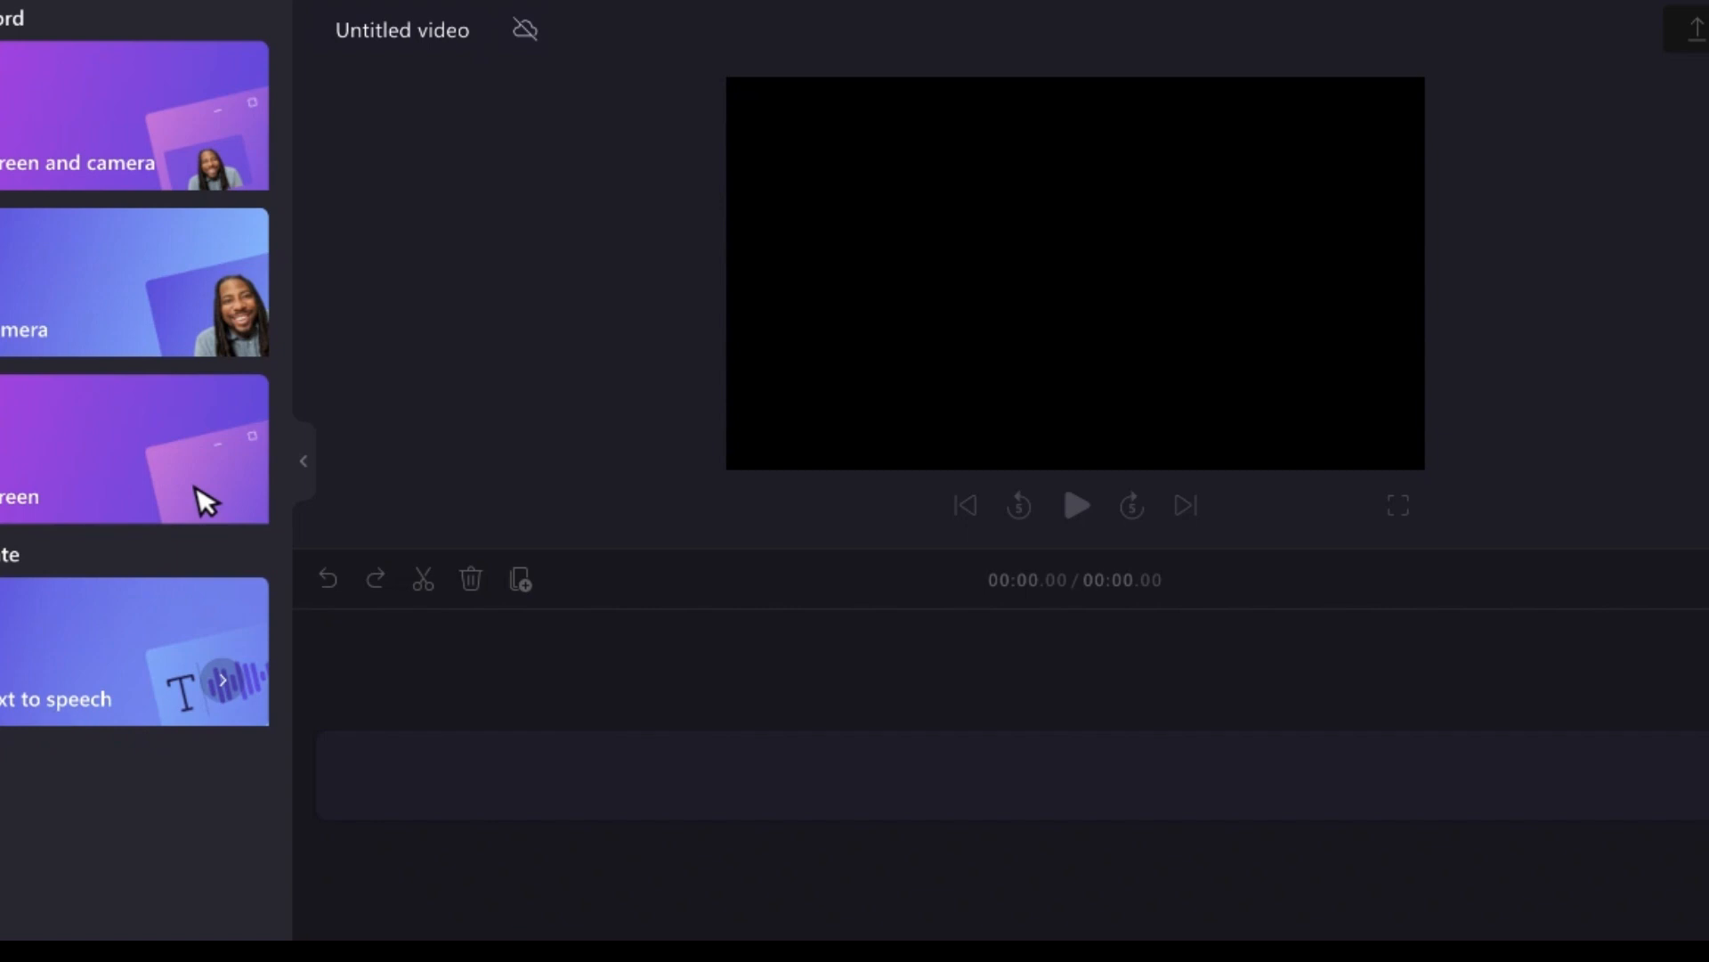
left_click(98, 633)
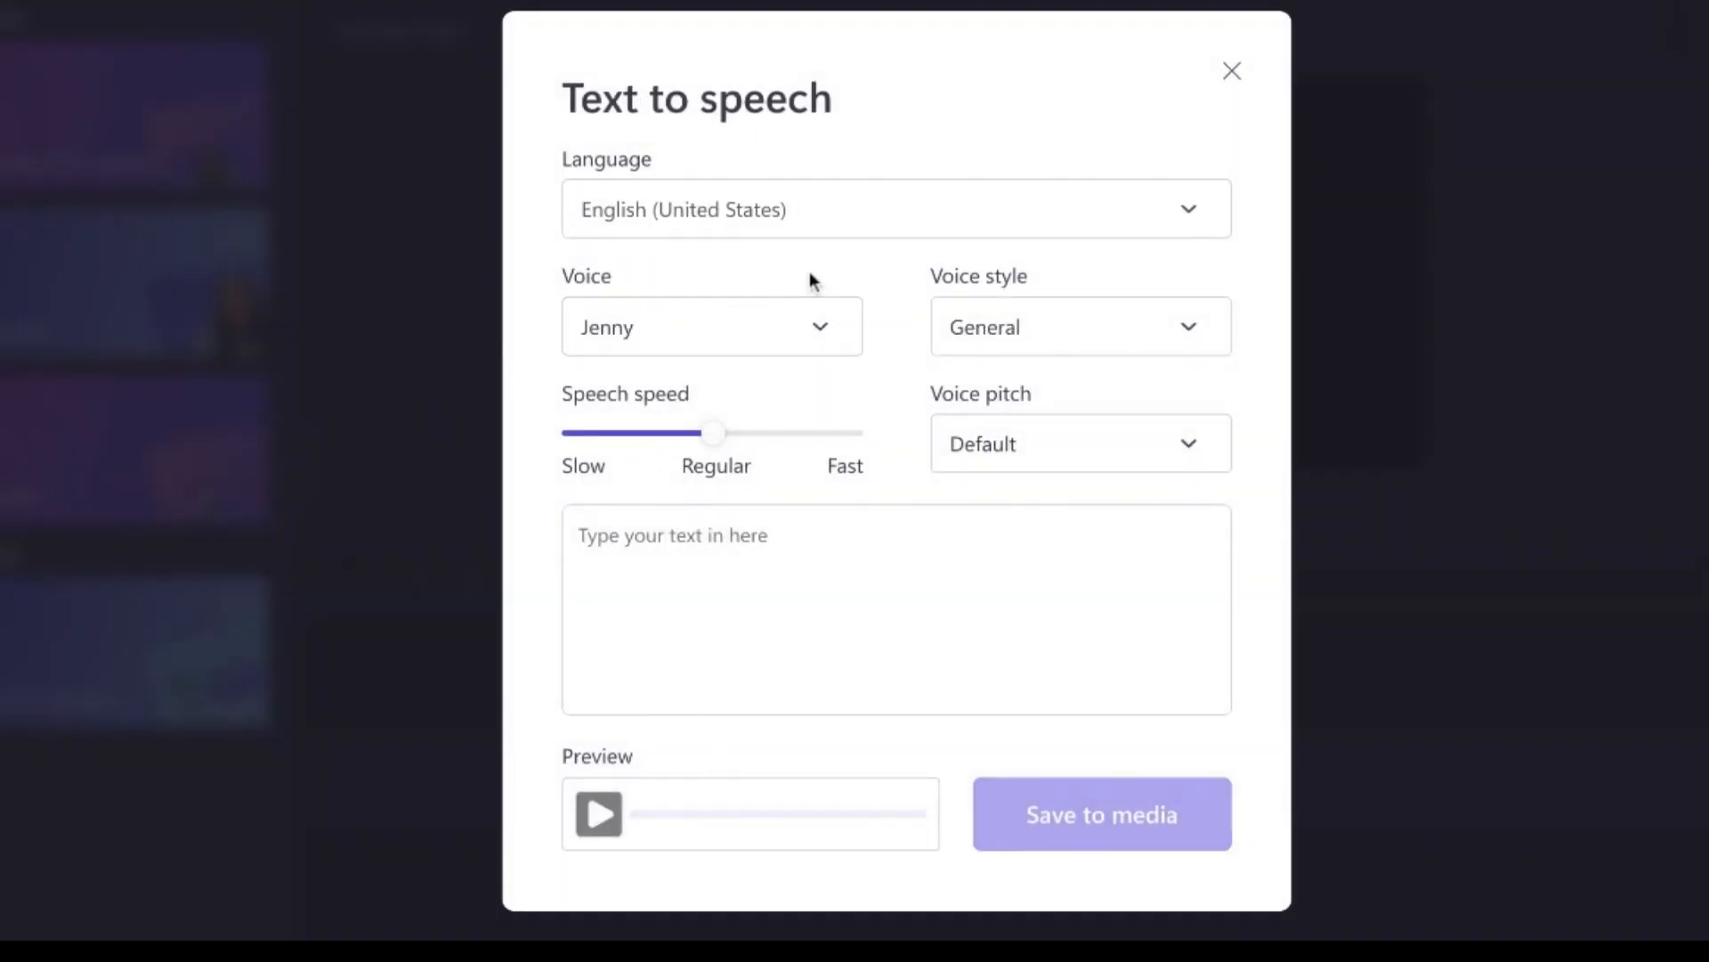
Set the speech language to French (Canada) and look through the voices offered for it
left_click(1193, 219)
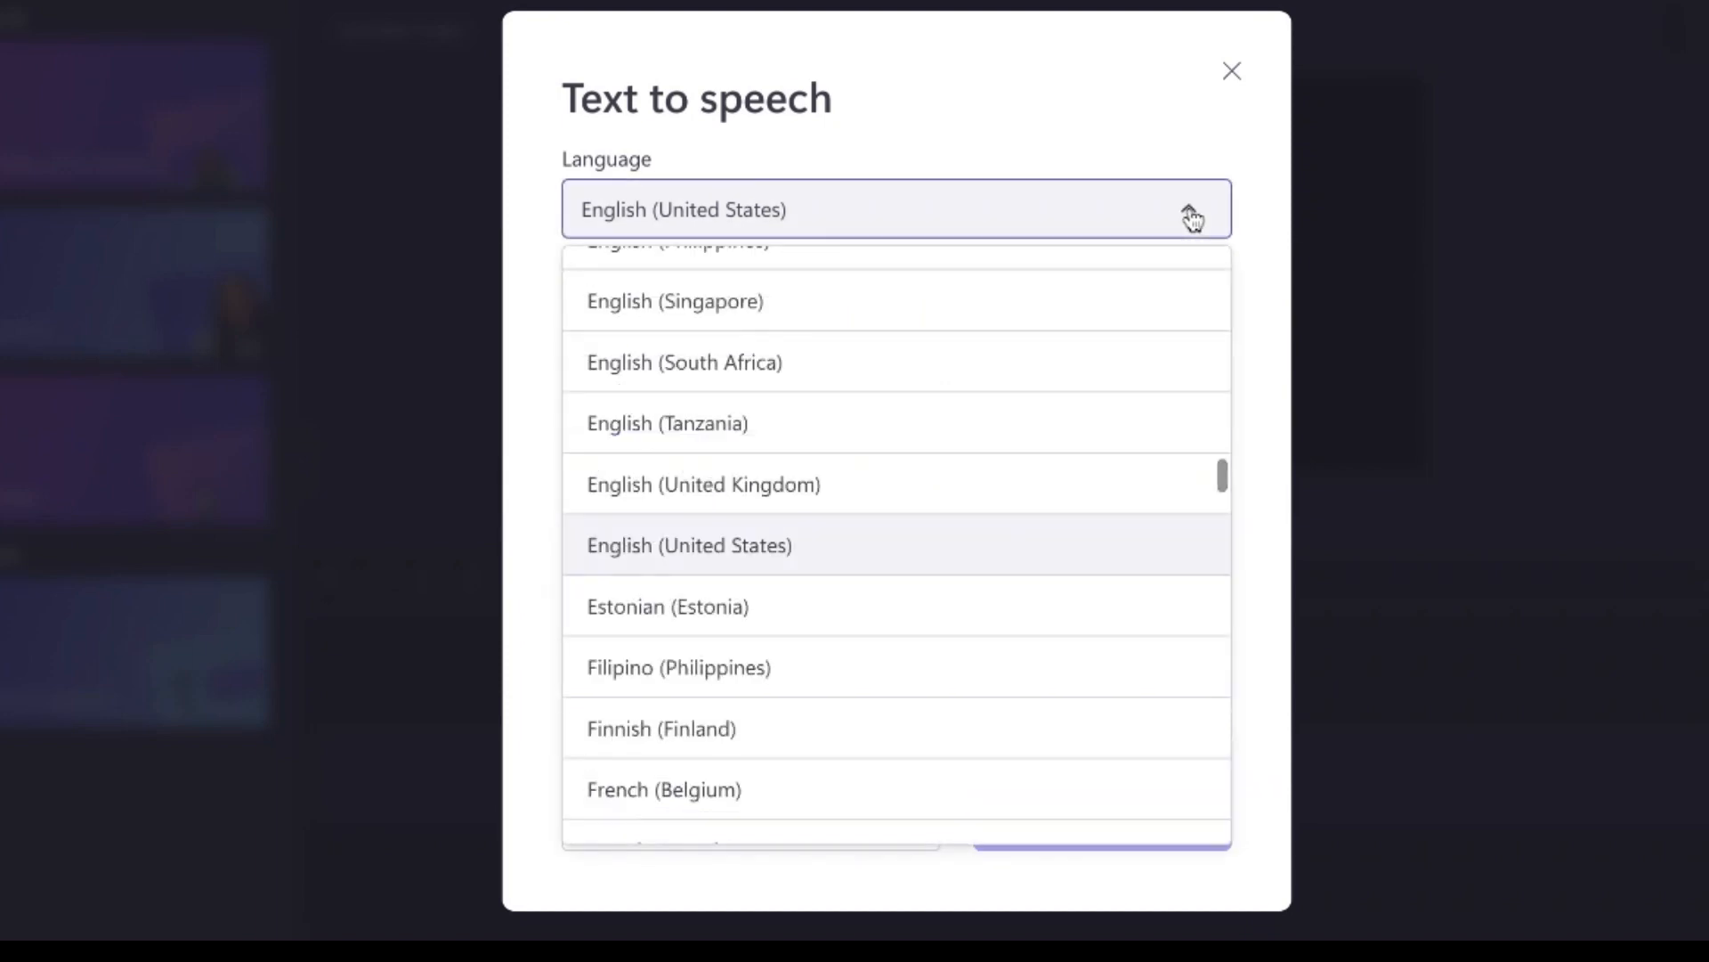
scroll(924, 485, "down", 2)
scroll(924, 485, "down", 2)
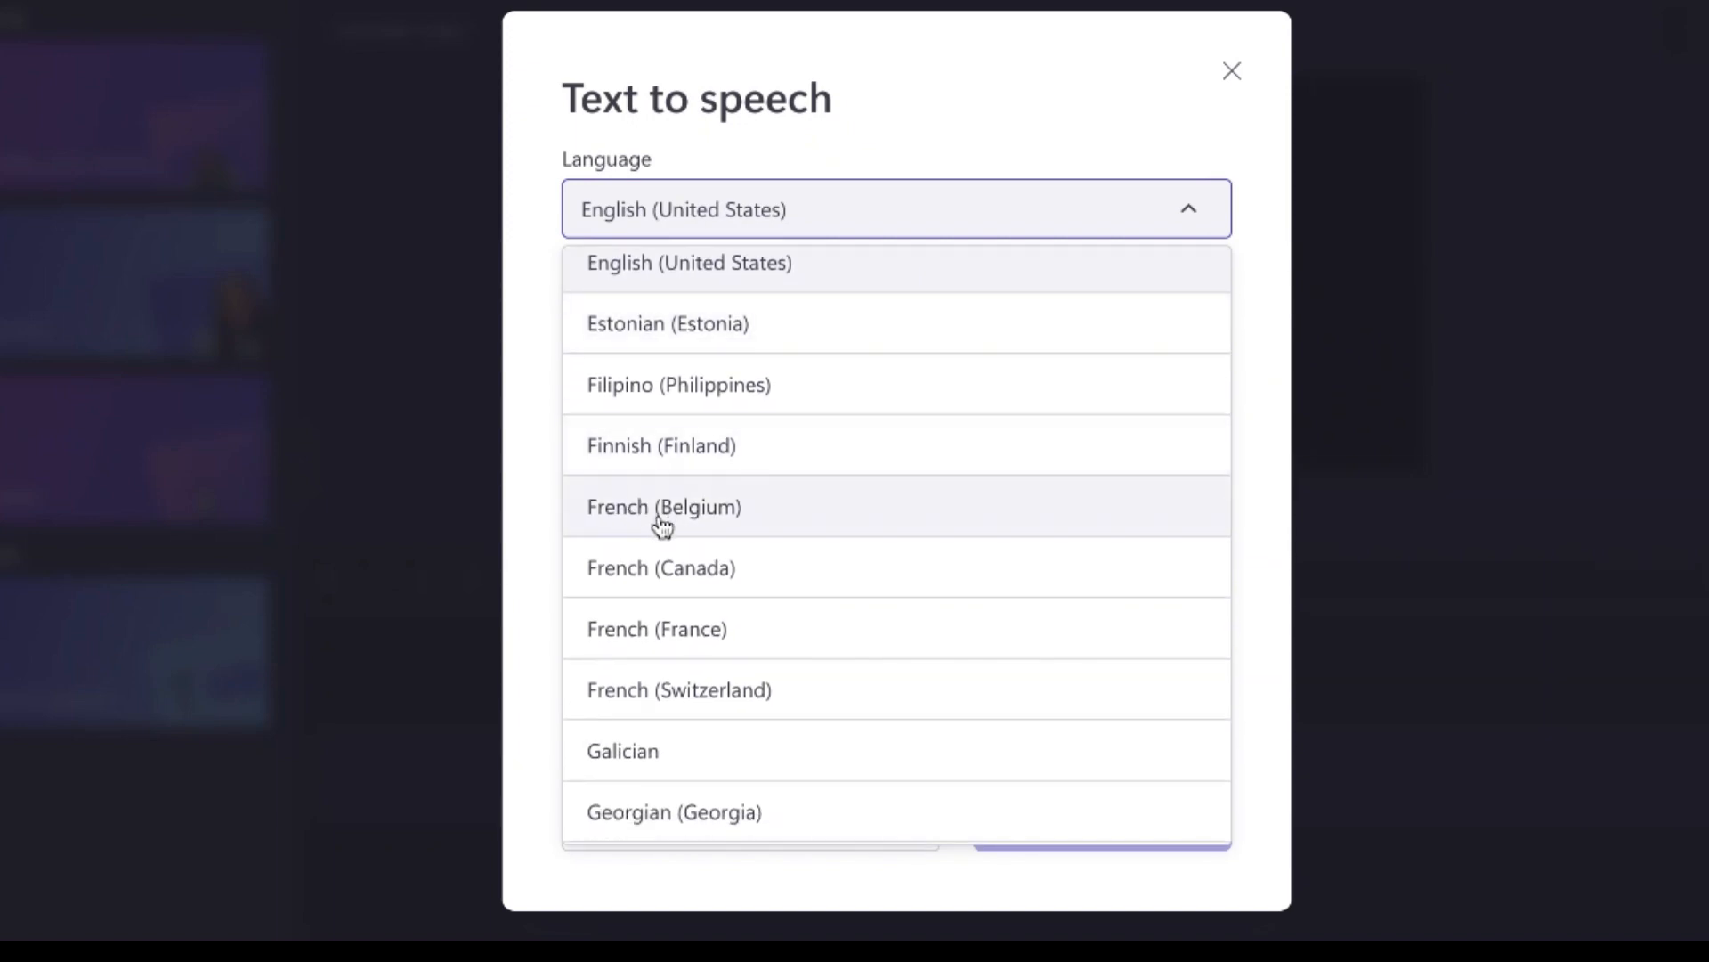
scroll(798, 584, "down", 1)
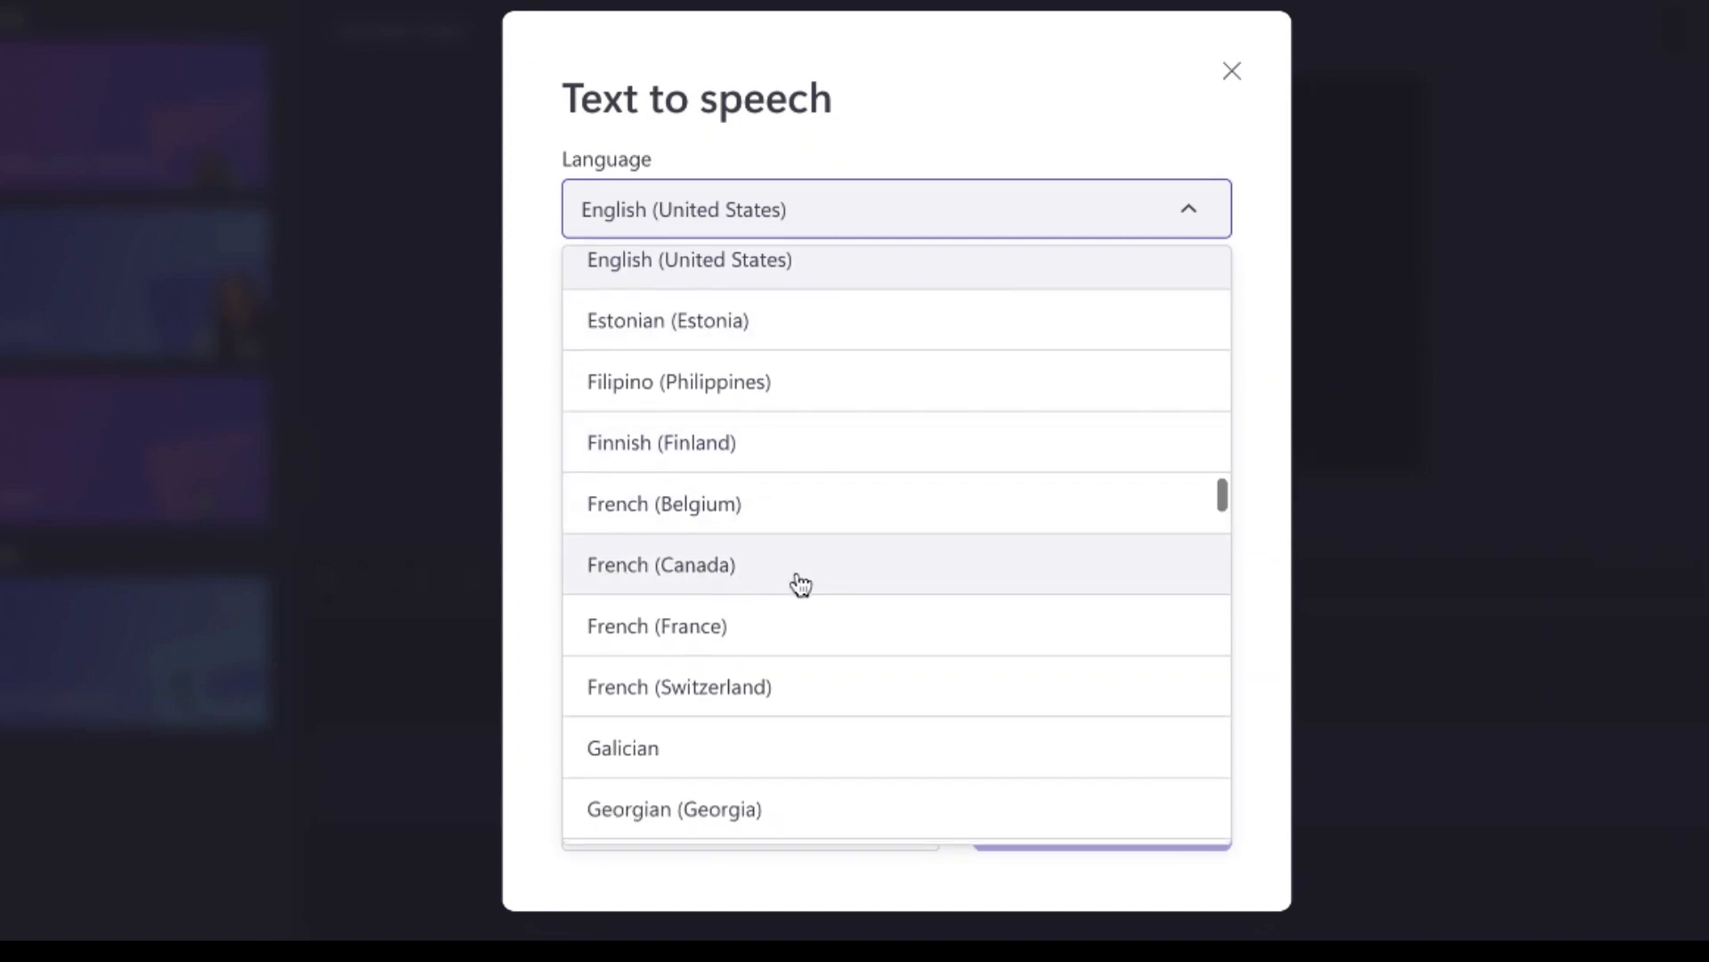
scroll(851, 602, "down", 1)
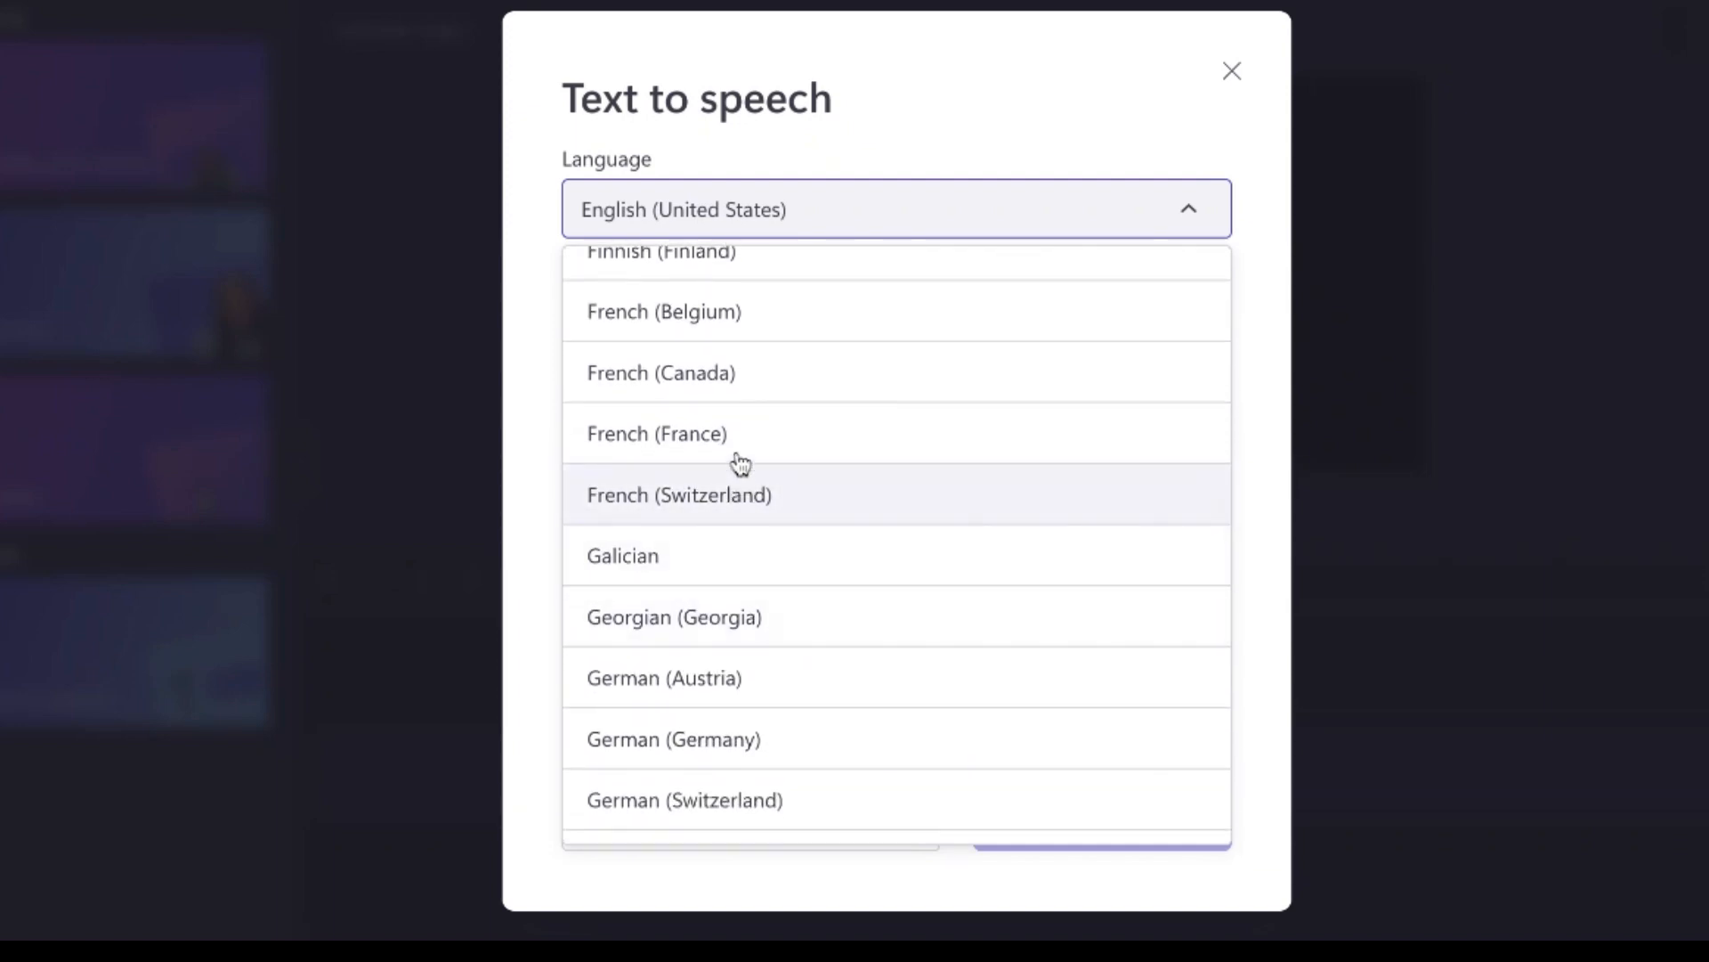
scroll(829, 509, "up", 1)
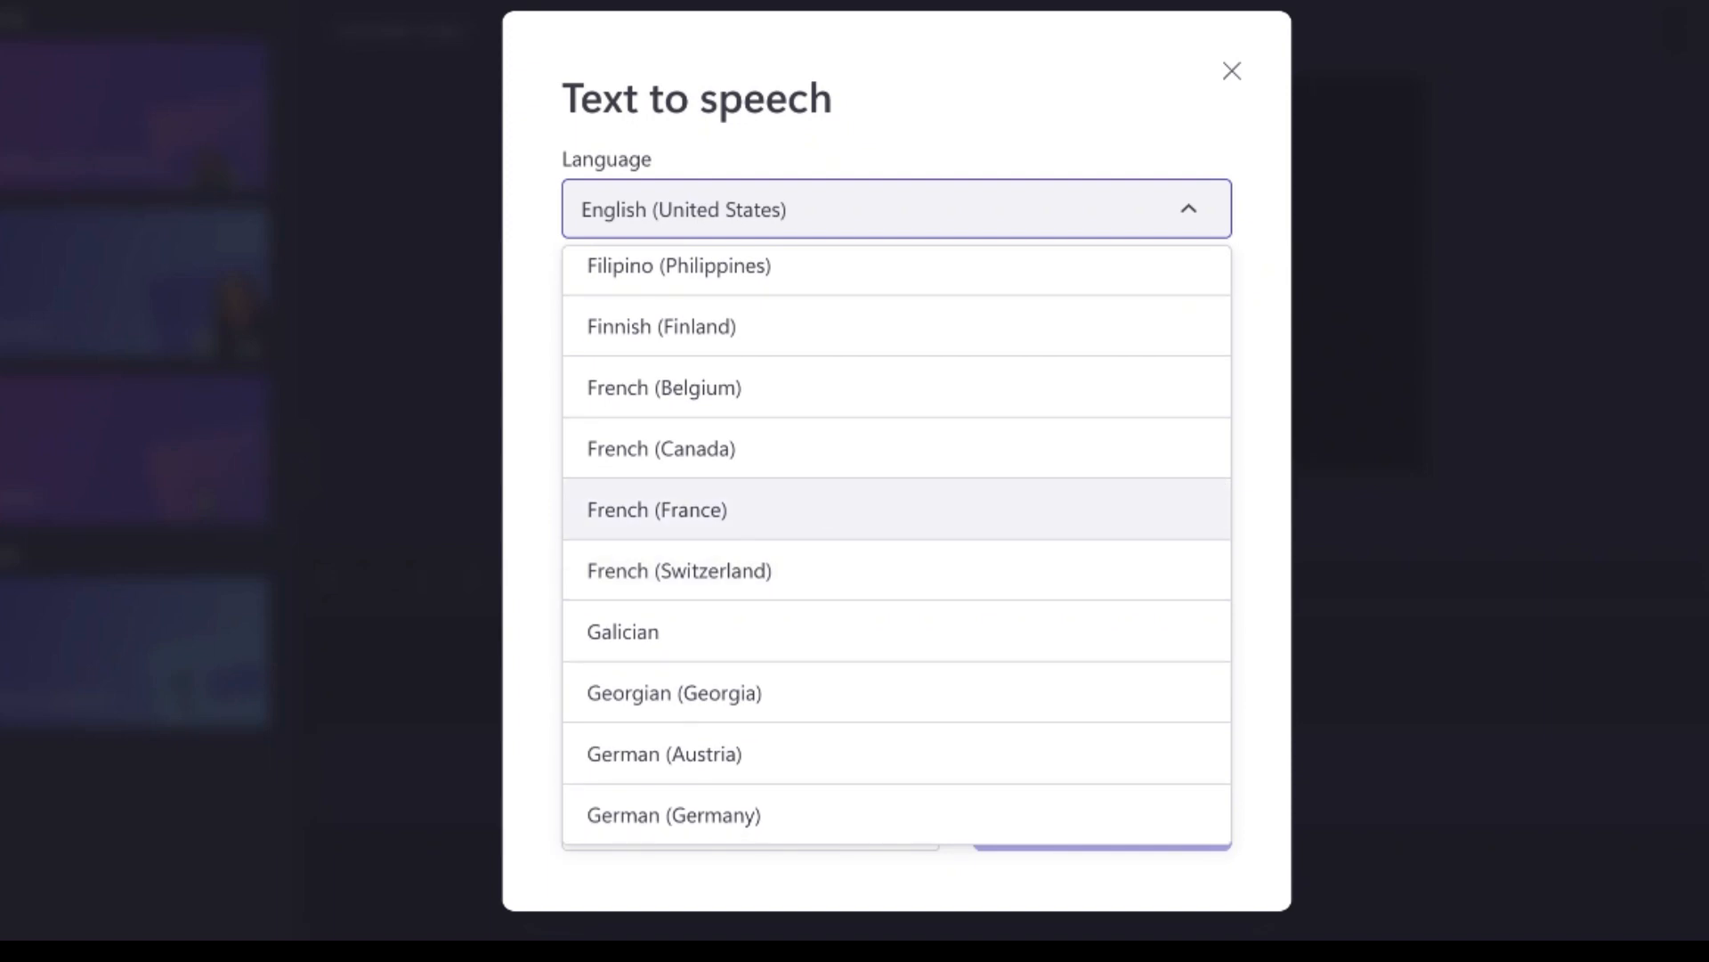
left_click(708, 449)
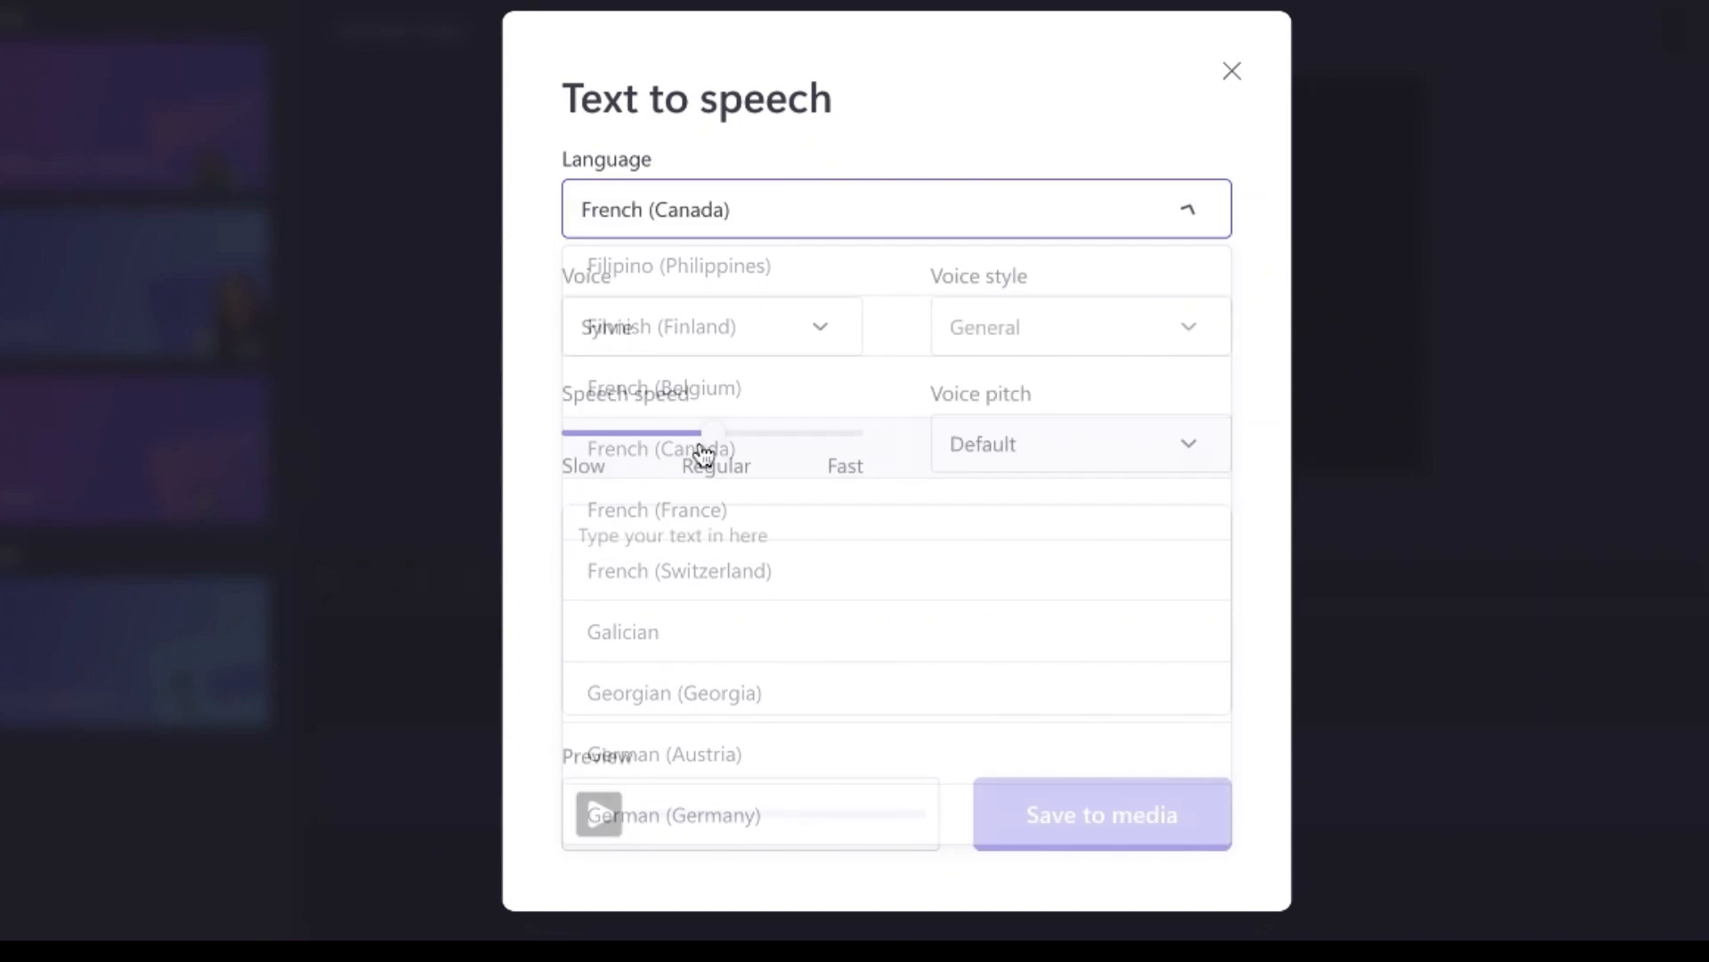
left_click(819, 333)
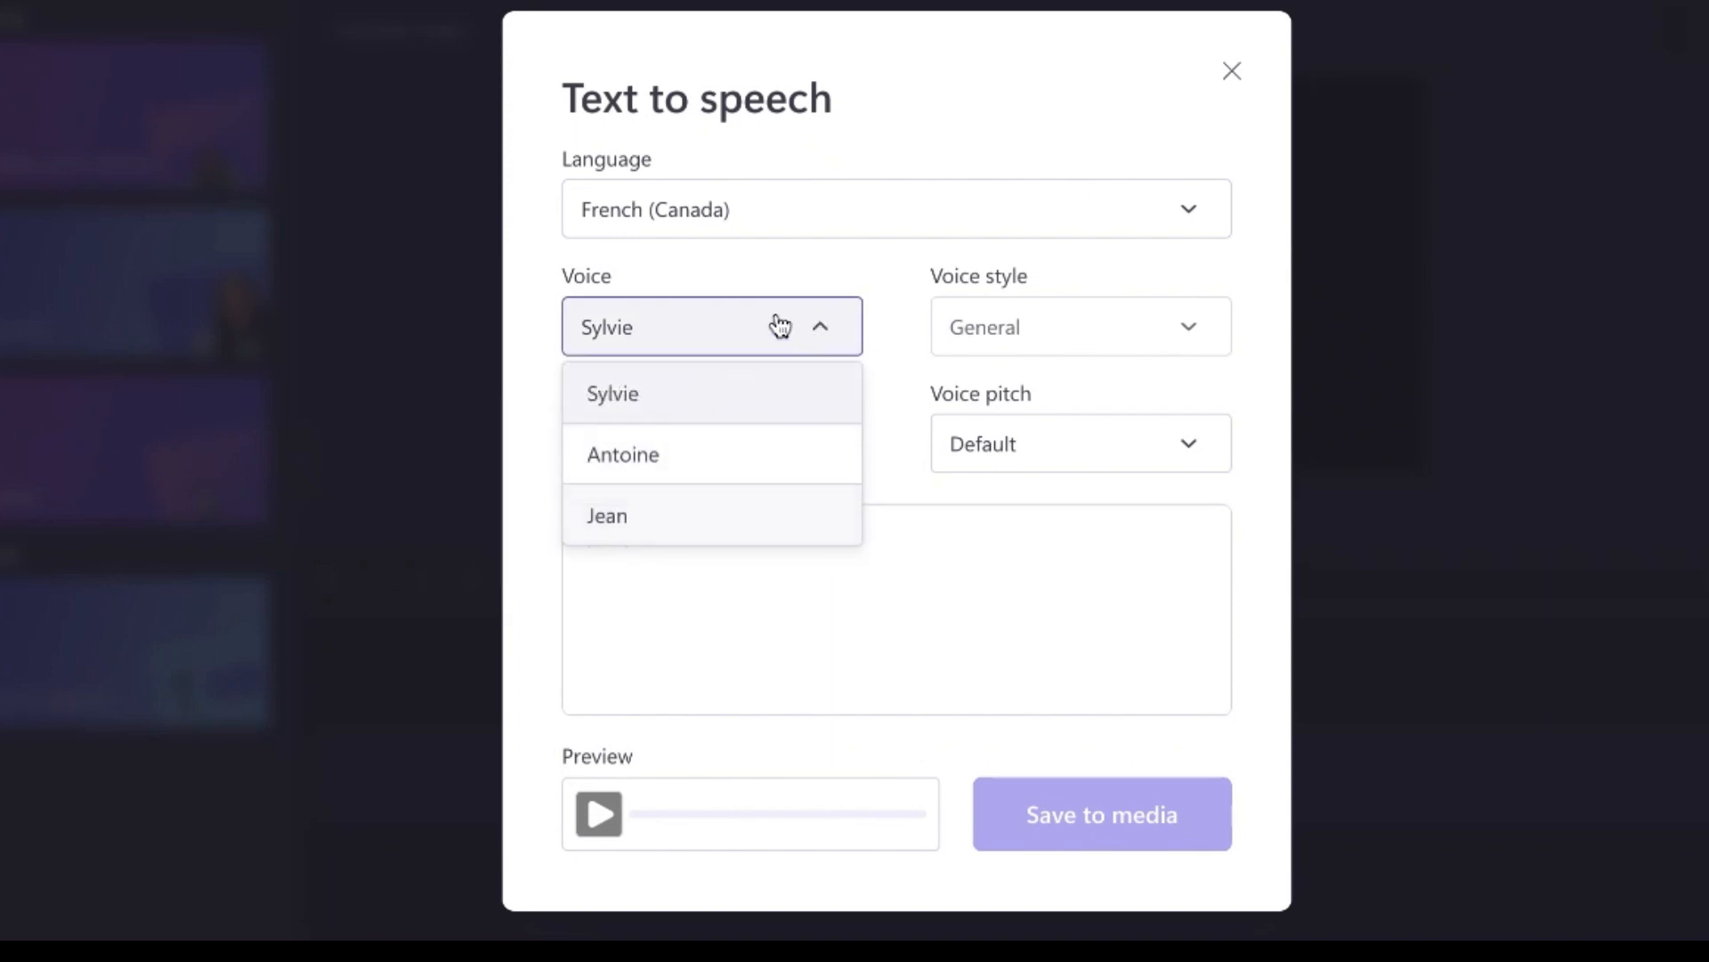
left_click(810, 281)
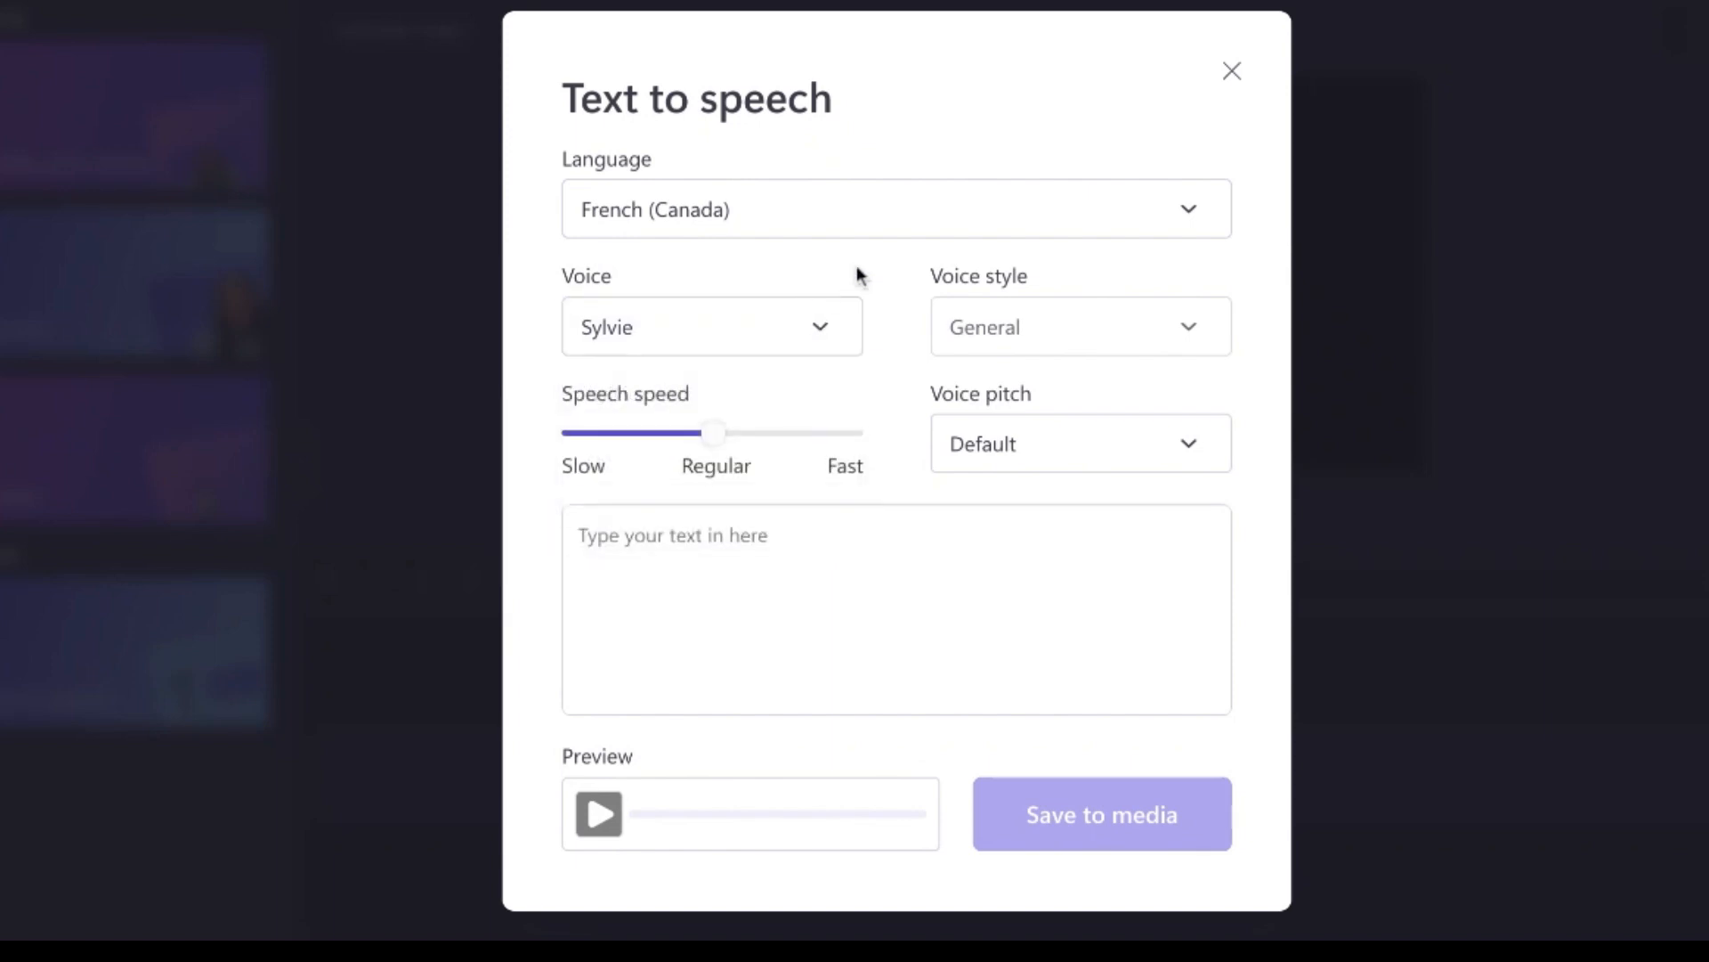
Set the speech language to French (France) and look through the voices offered for it
left_click(1191, 213)
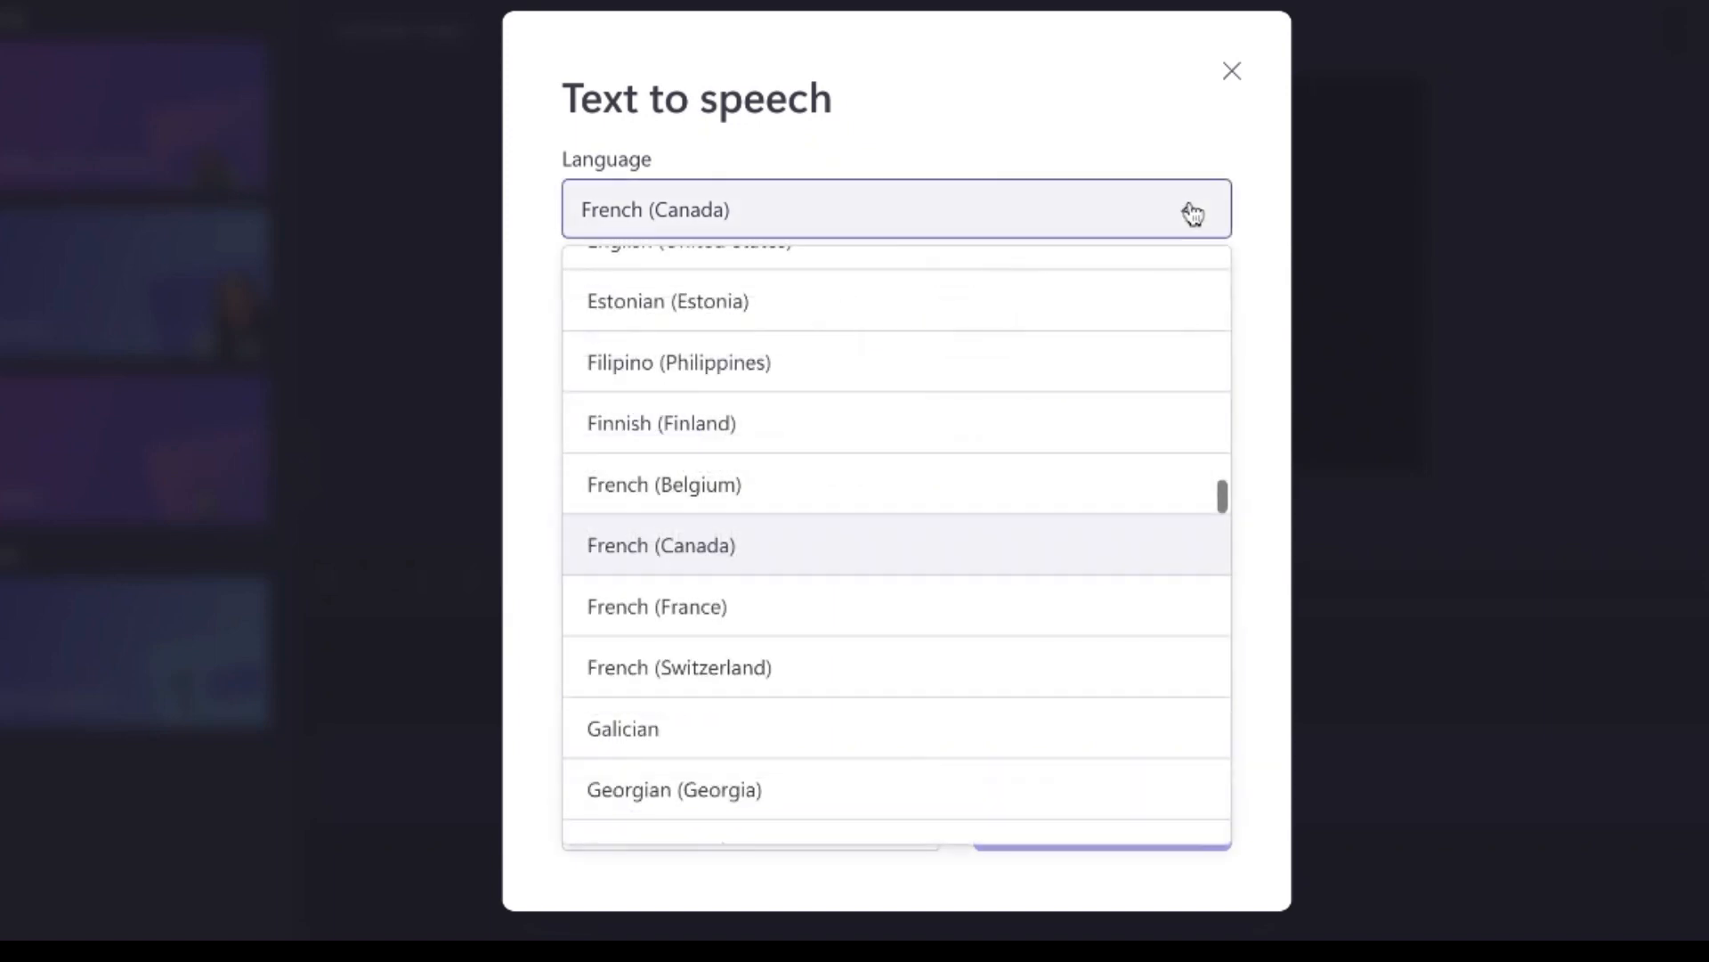
left_click(691, 610)
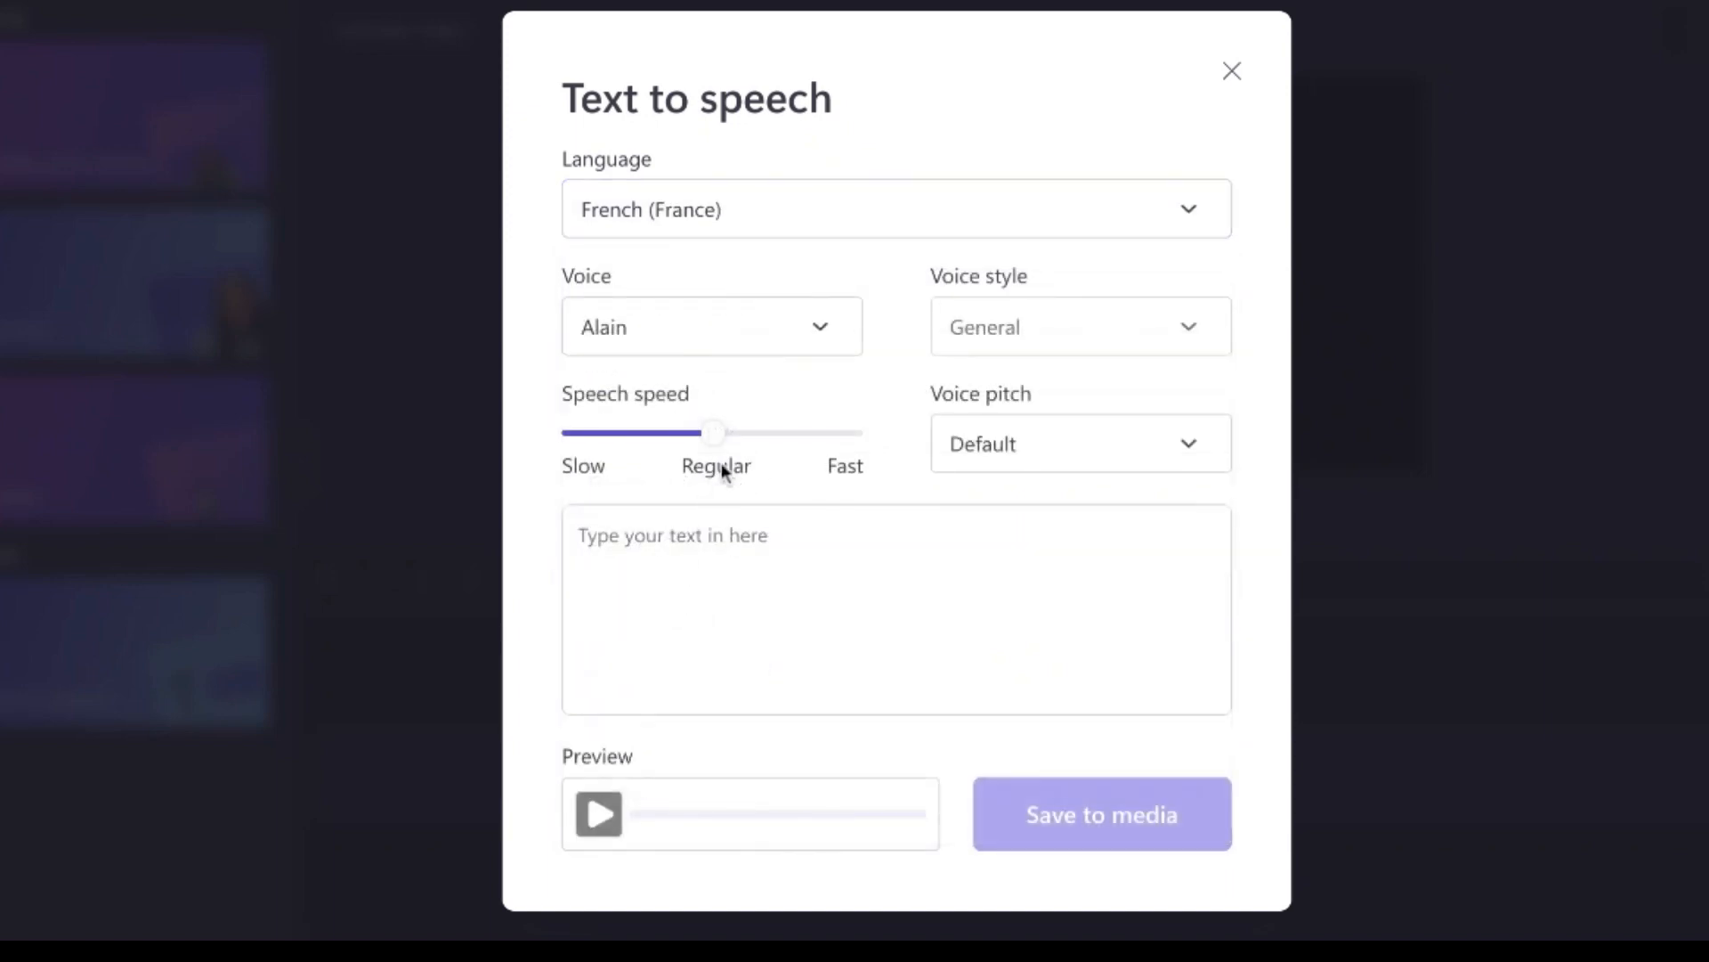
left_click(820, 331)
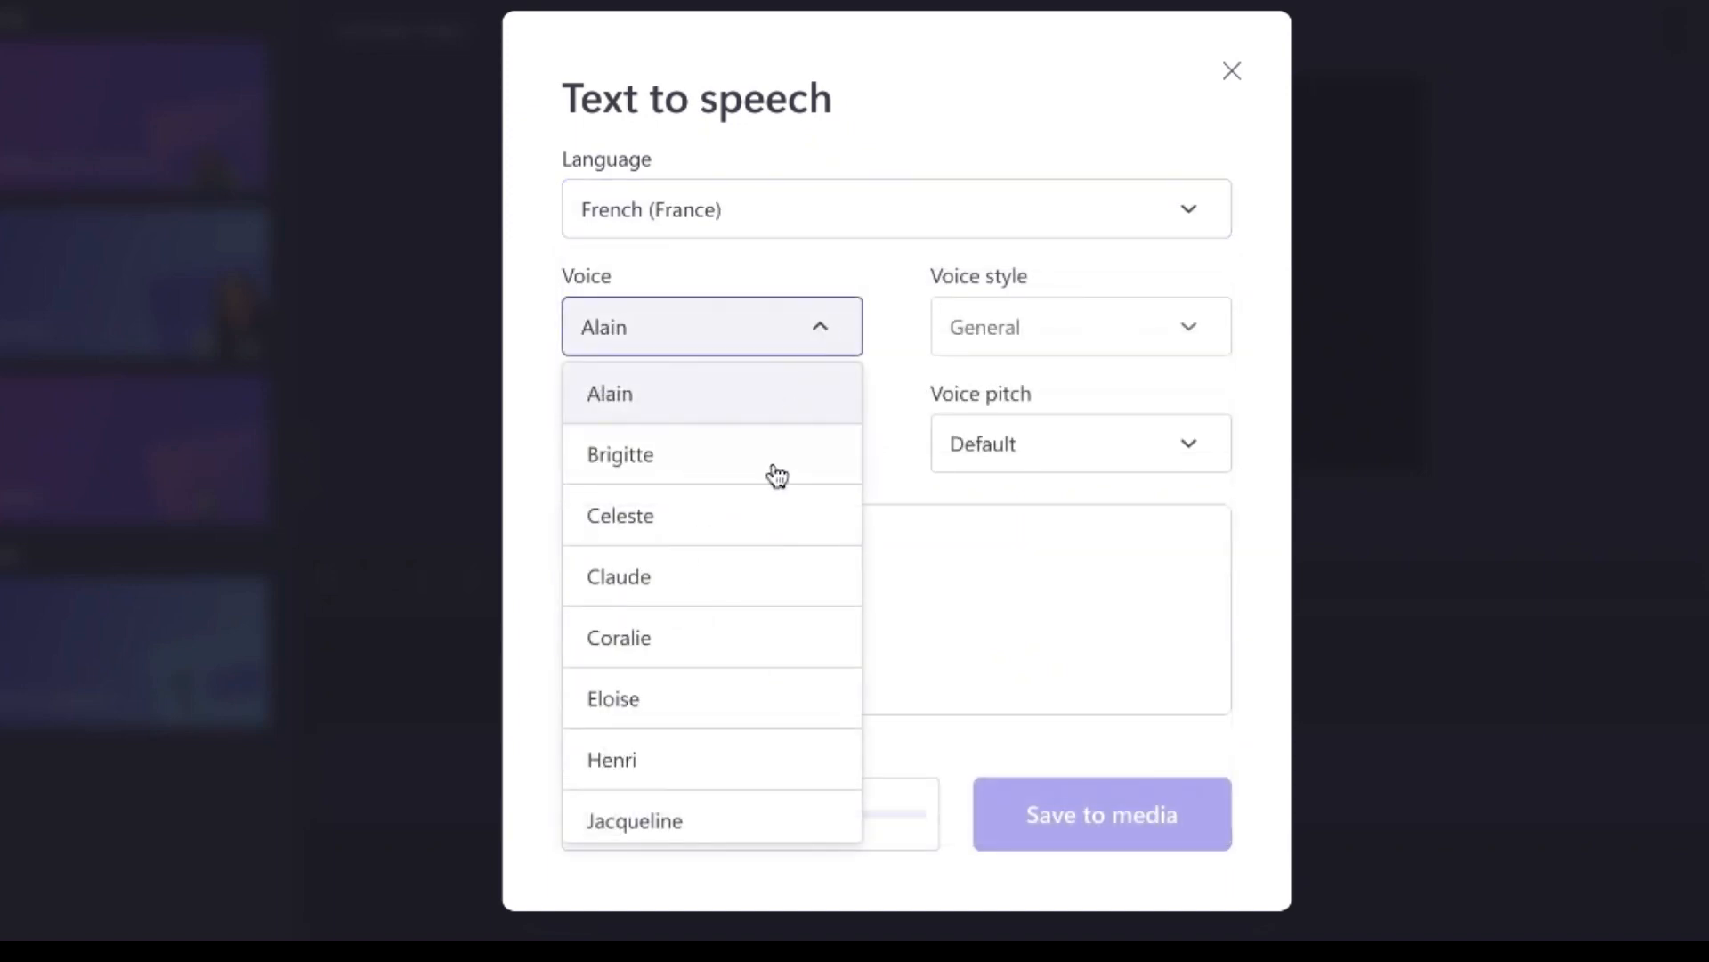
scroll(744, 596, "down", 5)
scroll(748, 599, "up", 5)
left_click(828, 271)
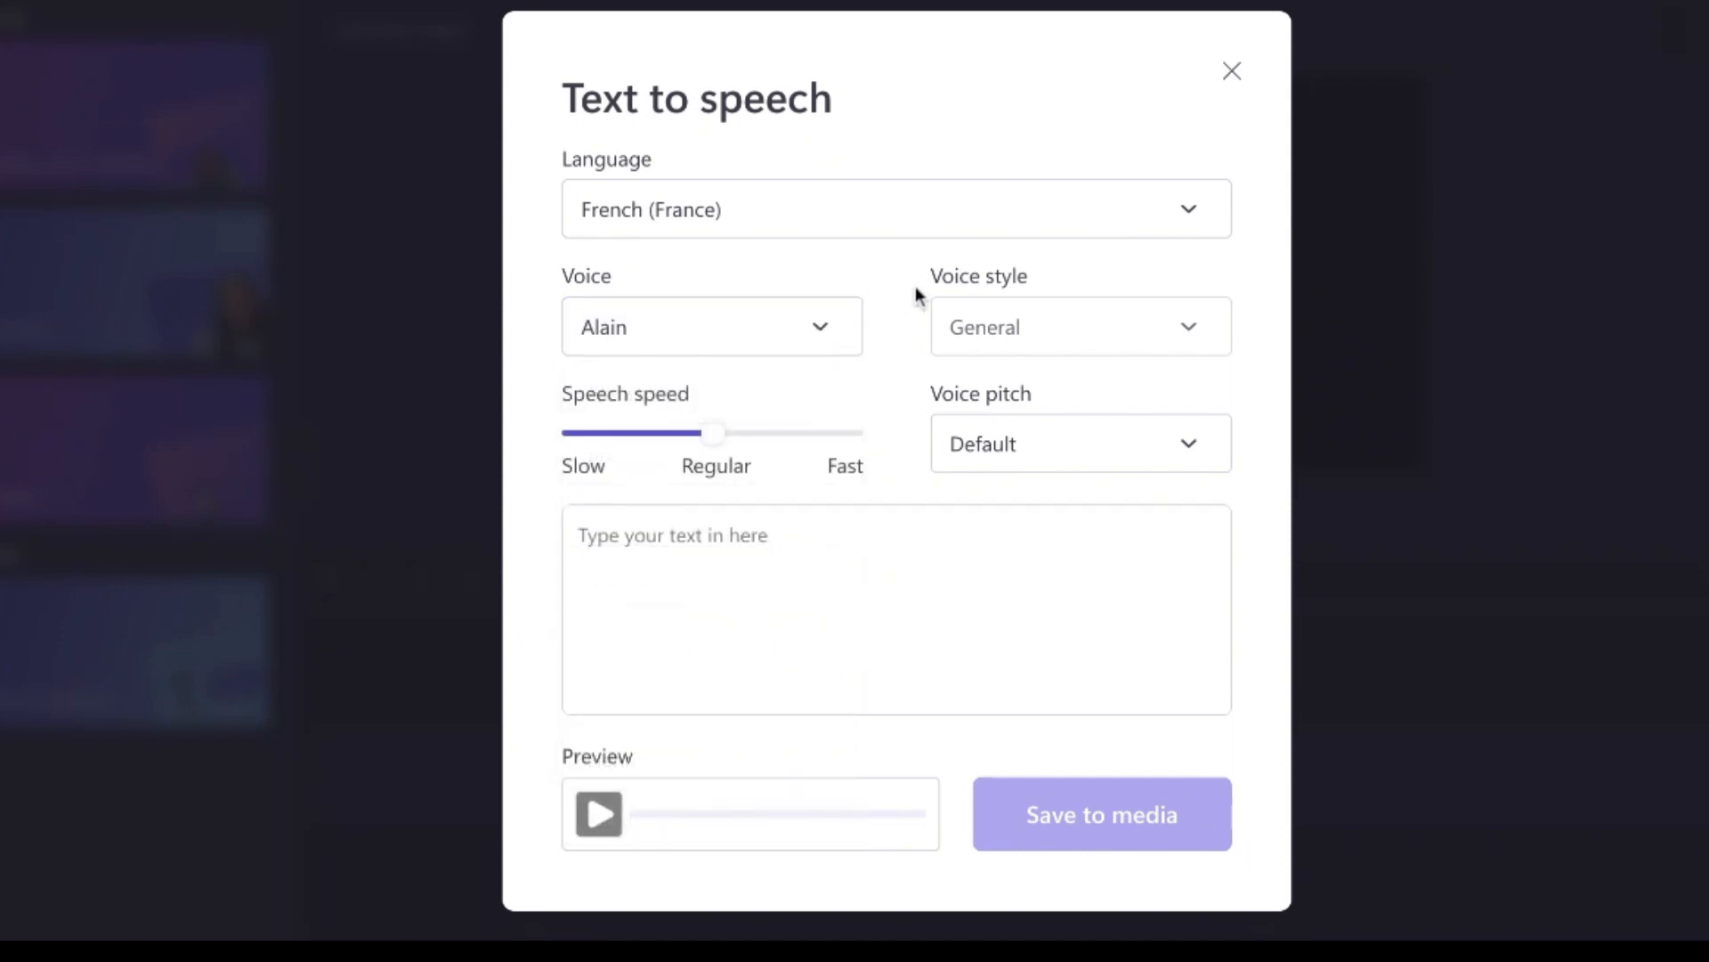
Choose the Brigitte voice and set the voice pitch to Medium
left_click(818, 334)
left_click(677, 450)
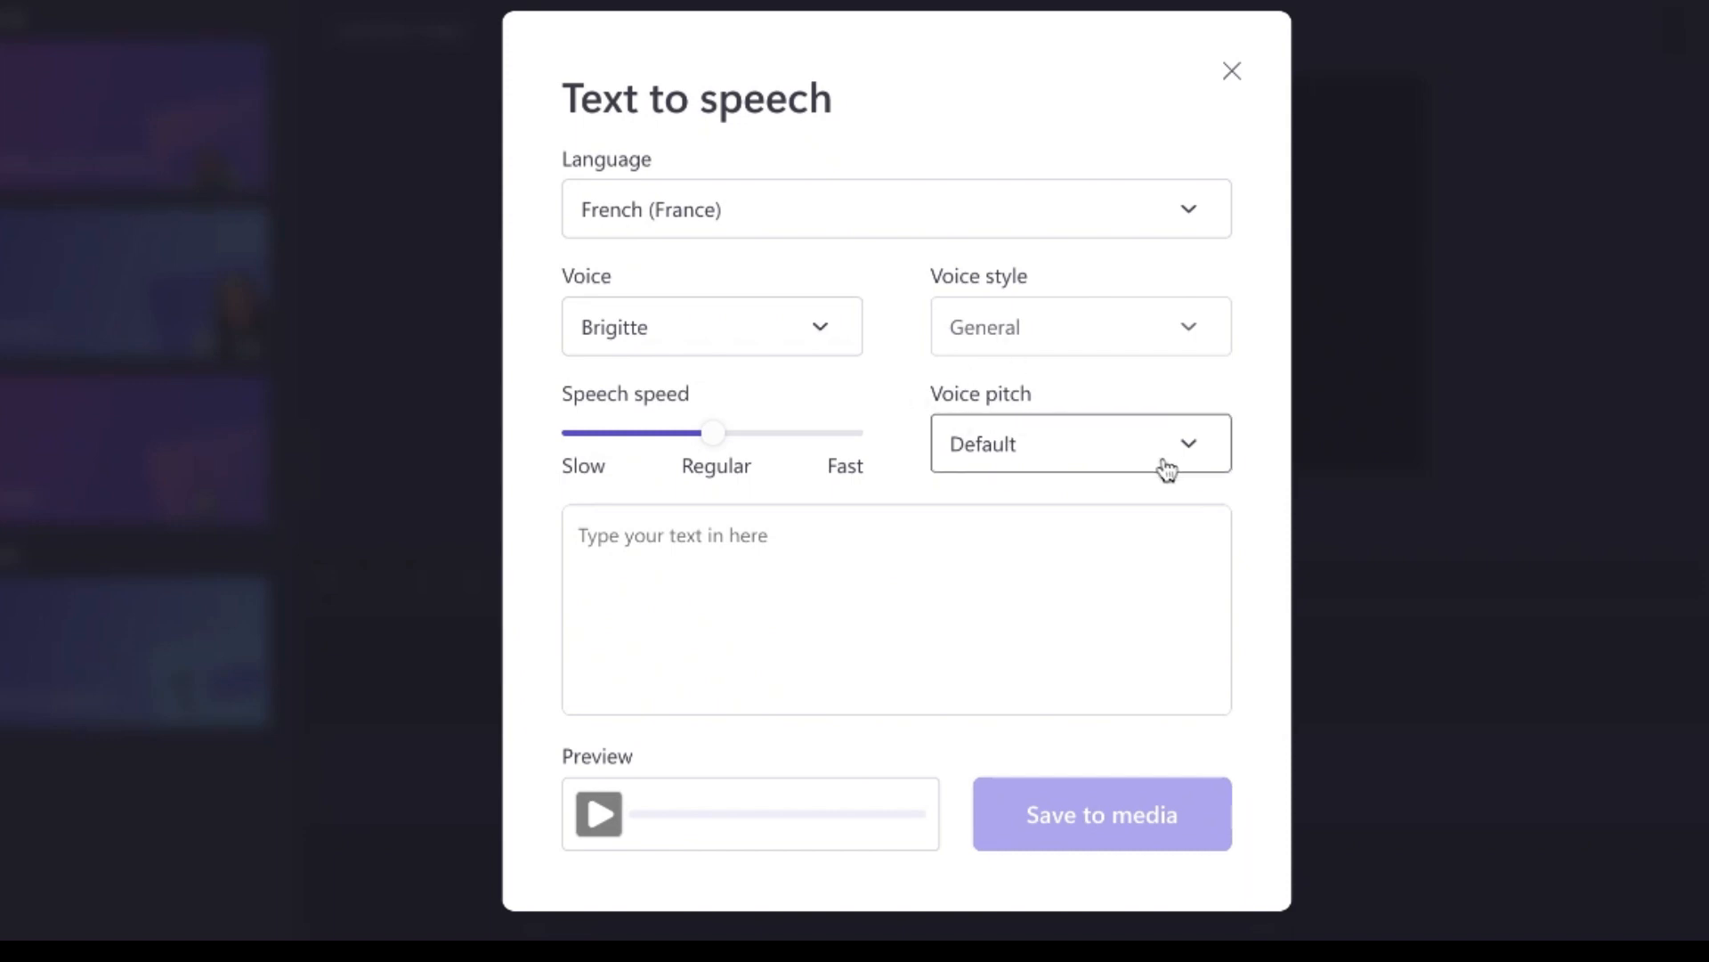
left_click(1195, 450)
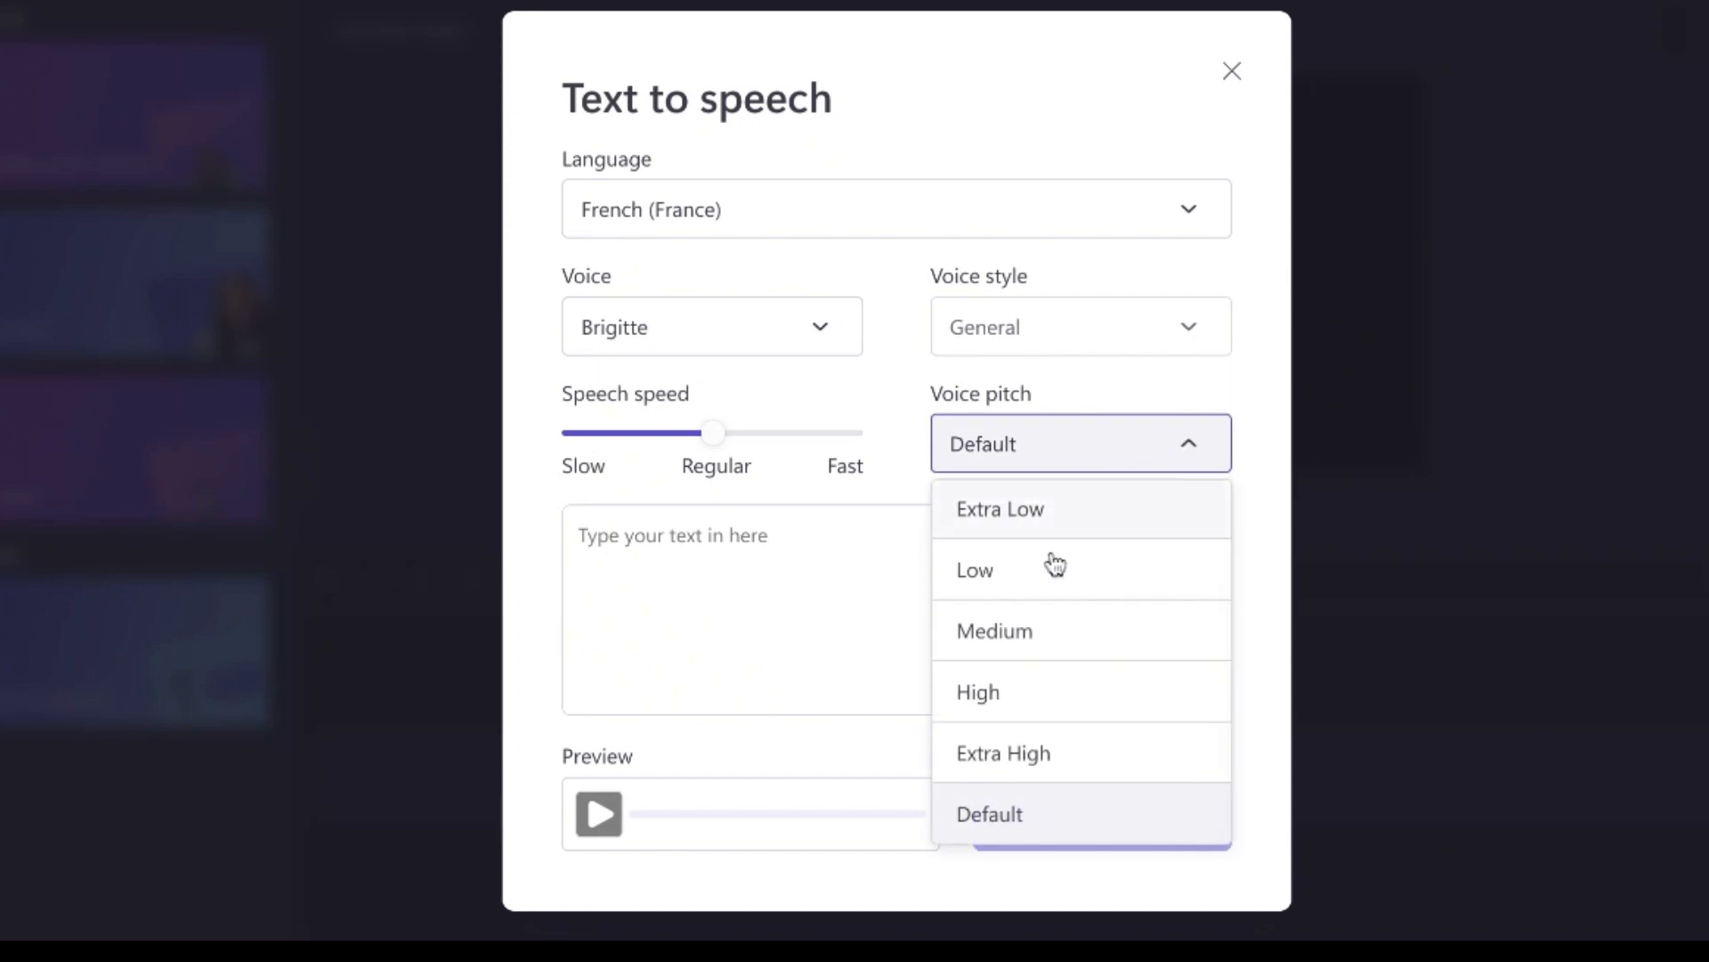
left_click(1023, 634)
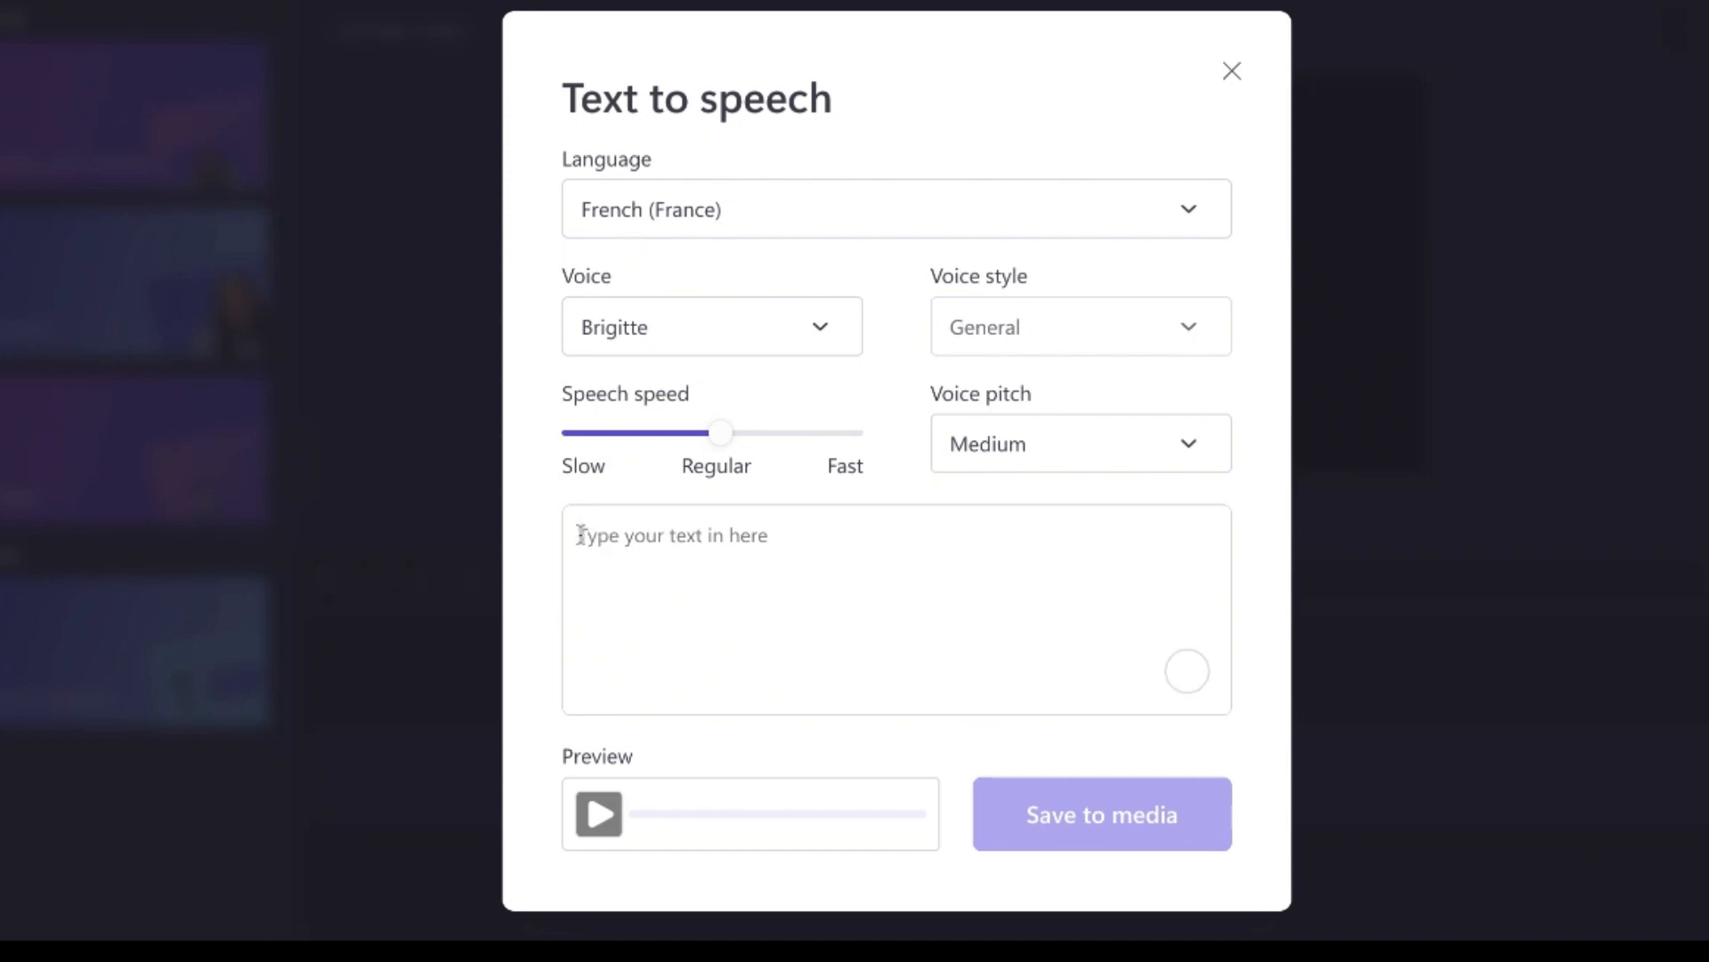
Paste the script beginning "L'importance de la qualité de la voix off" as the speech text and preview it with the Brigitte voice
key("ctrl+v")
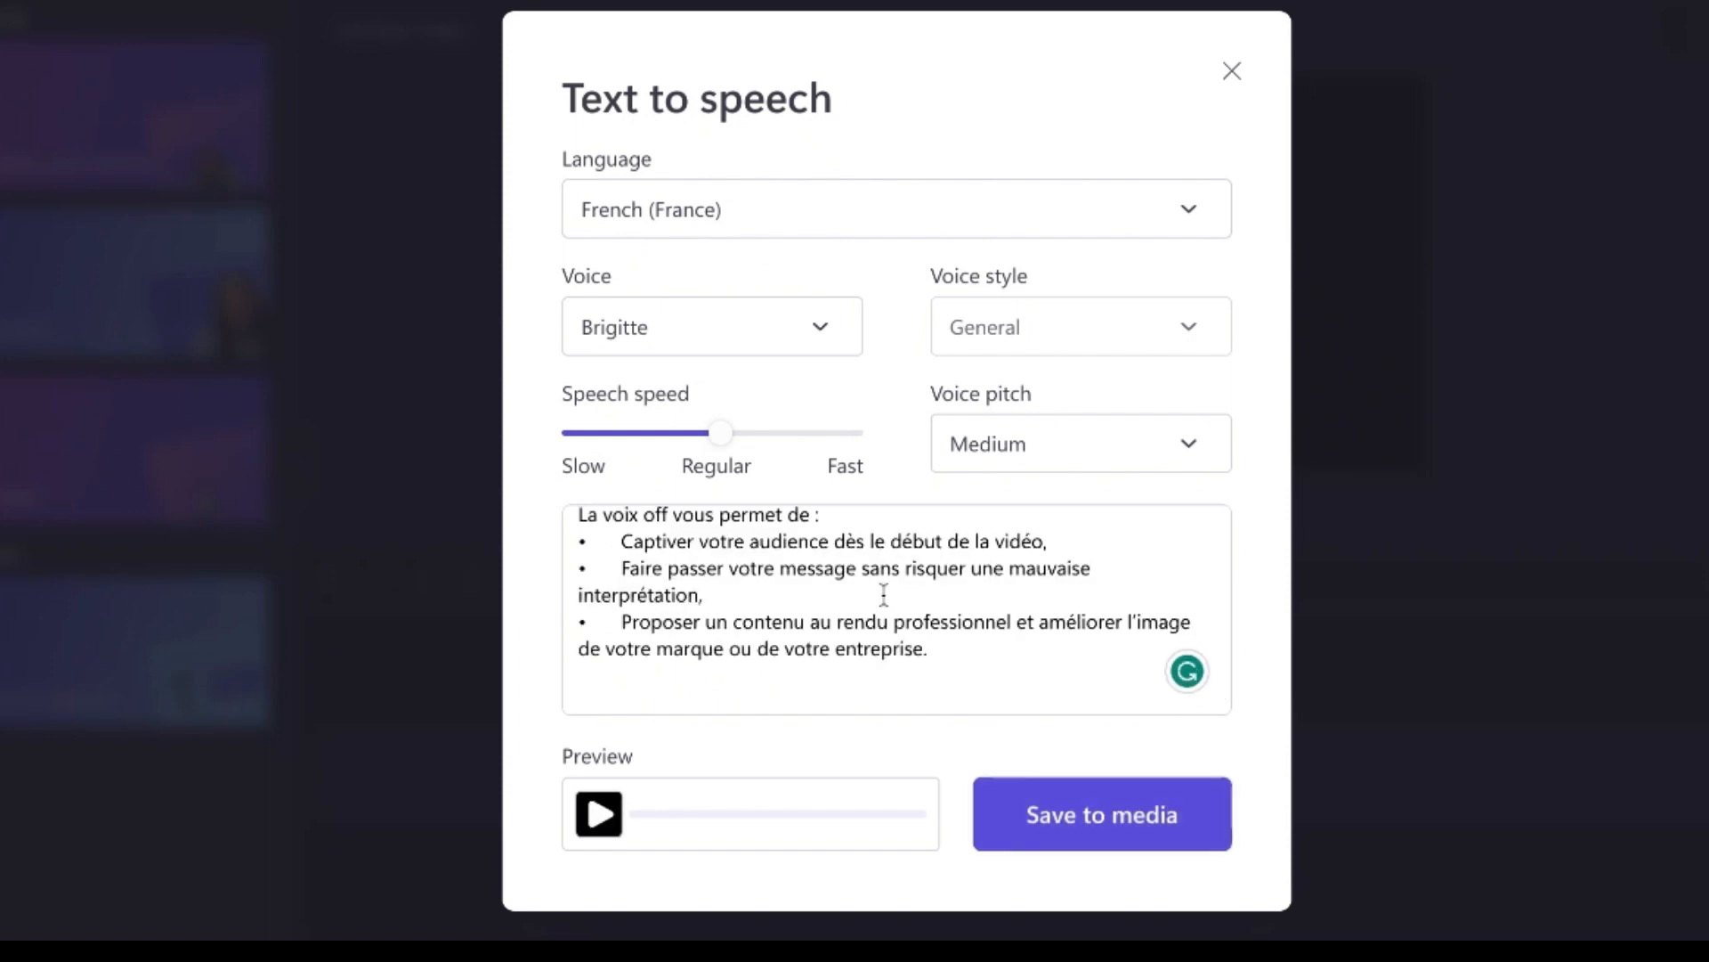
scroll(881, 595, "up", 5)
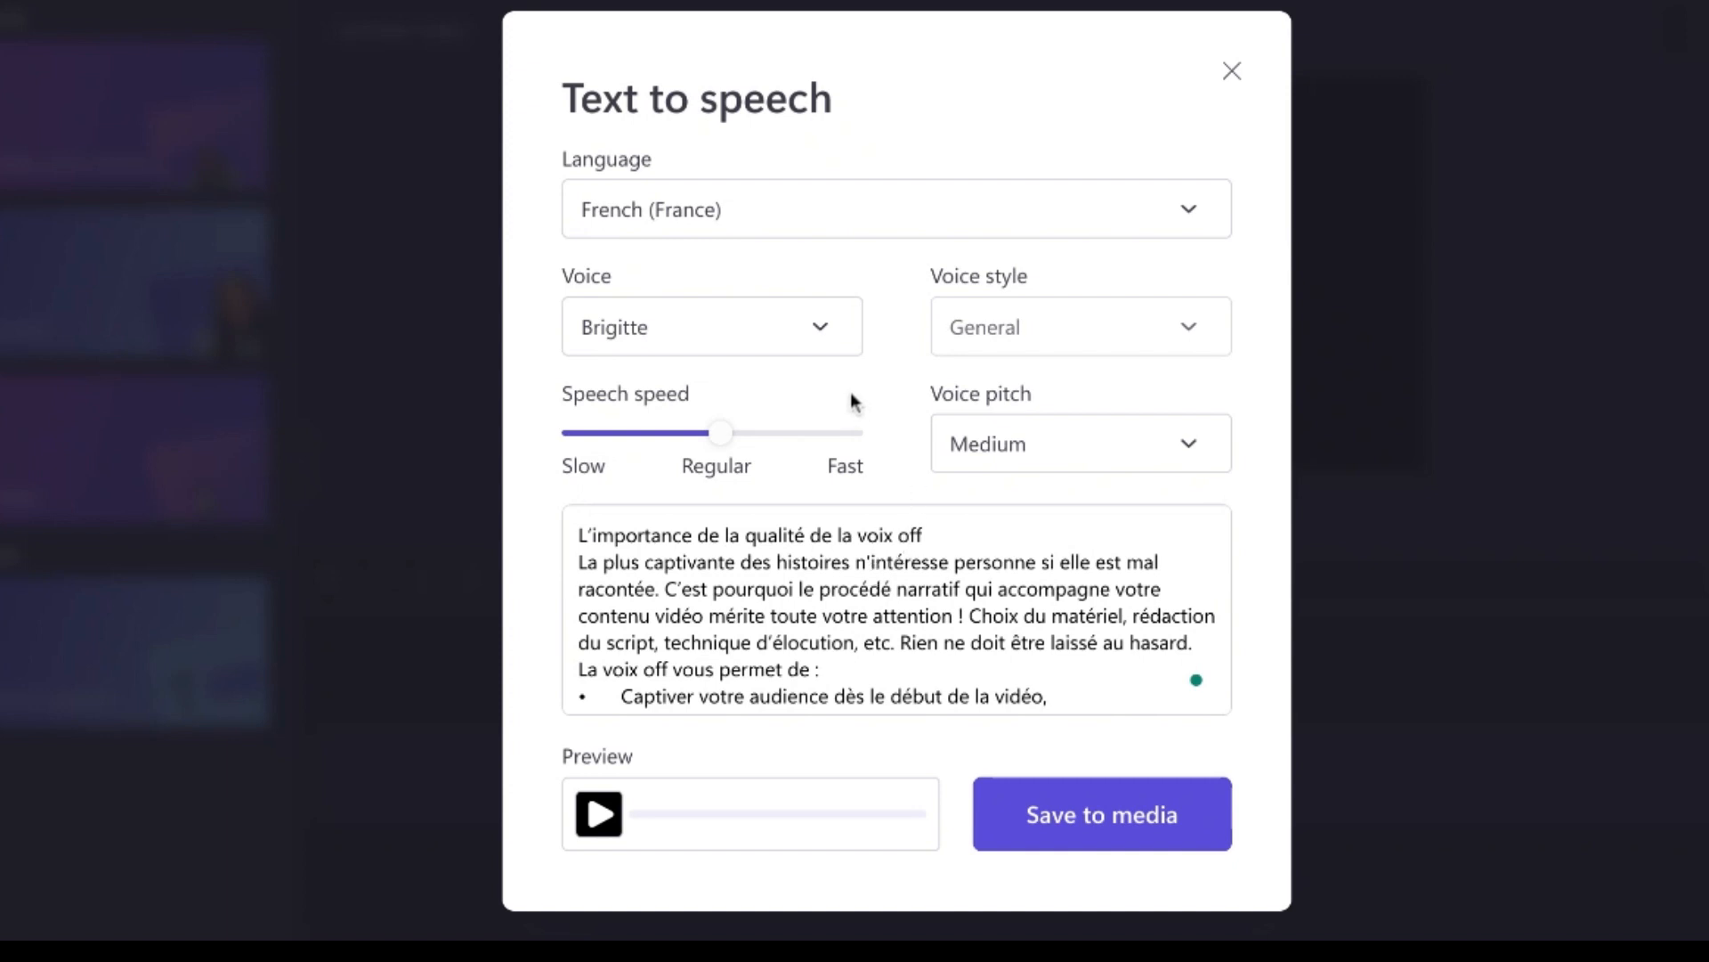
left_click(815, 331)
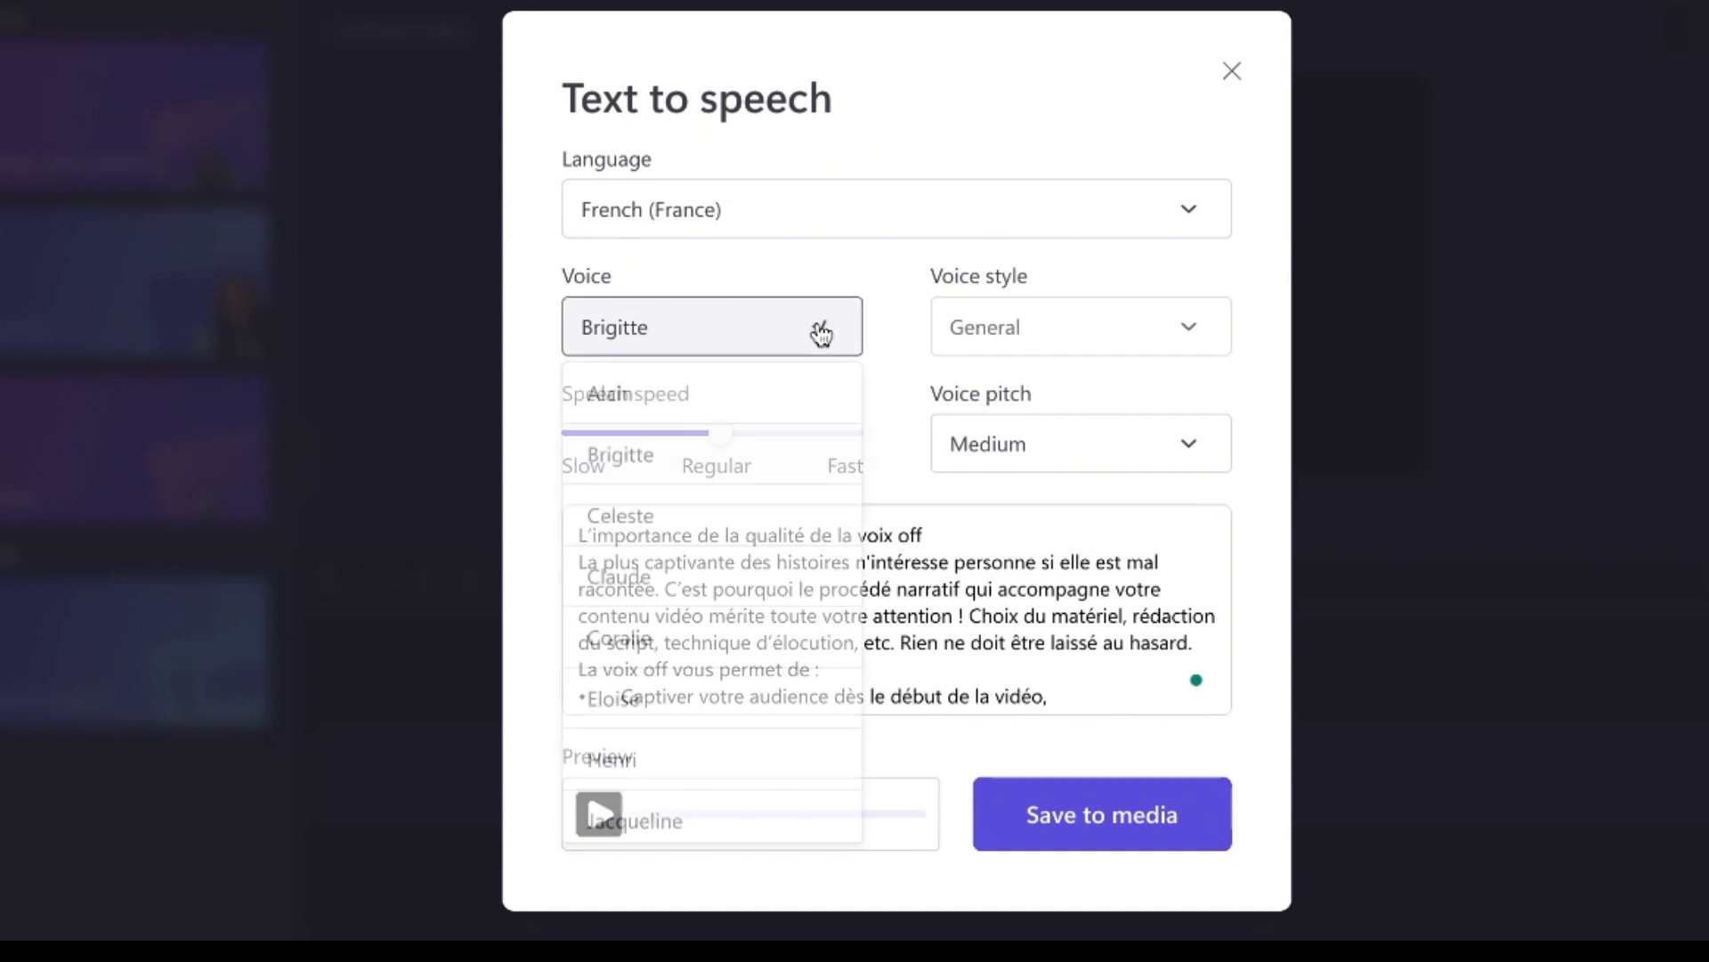
left_click(647, 464)
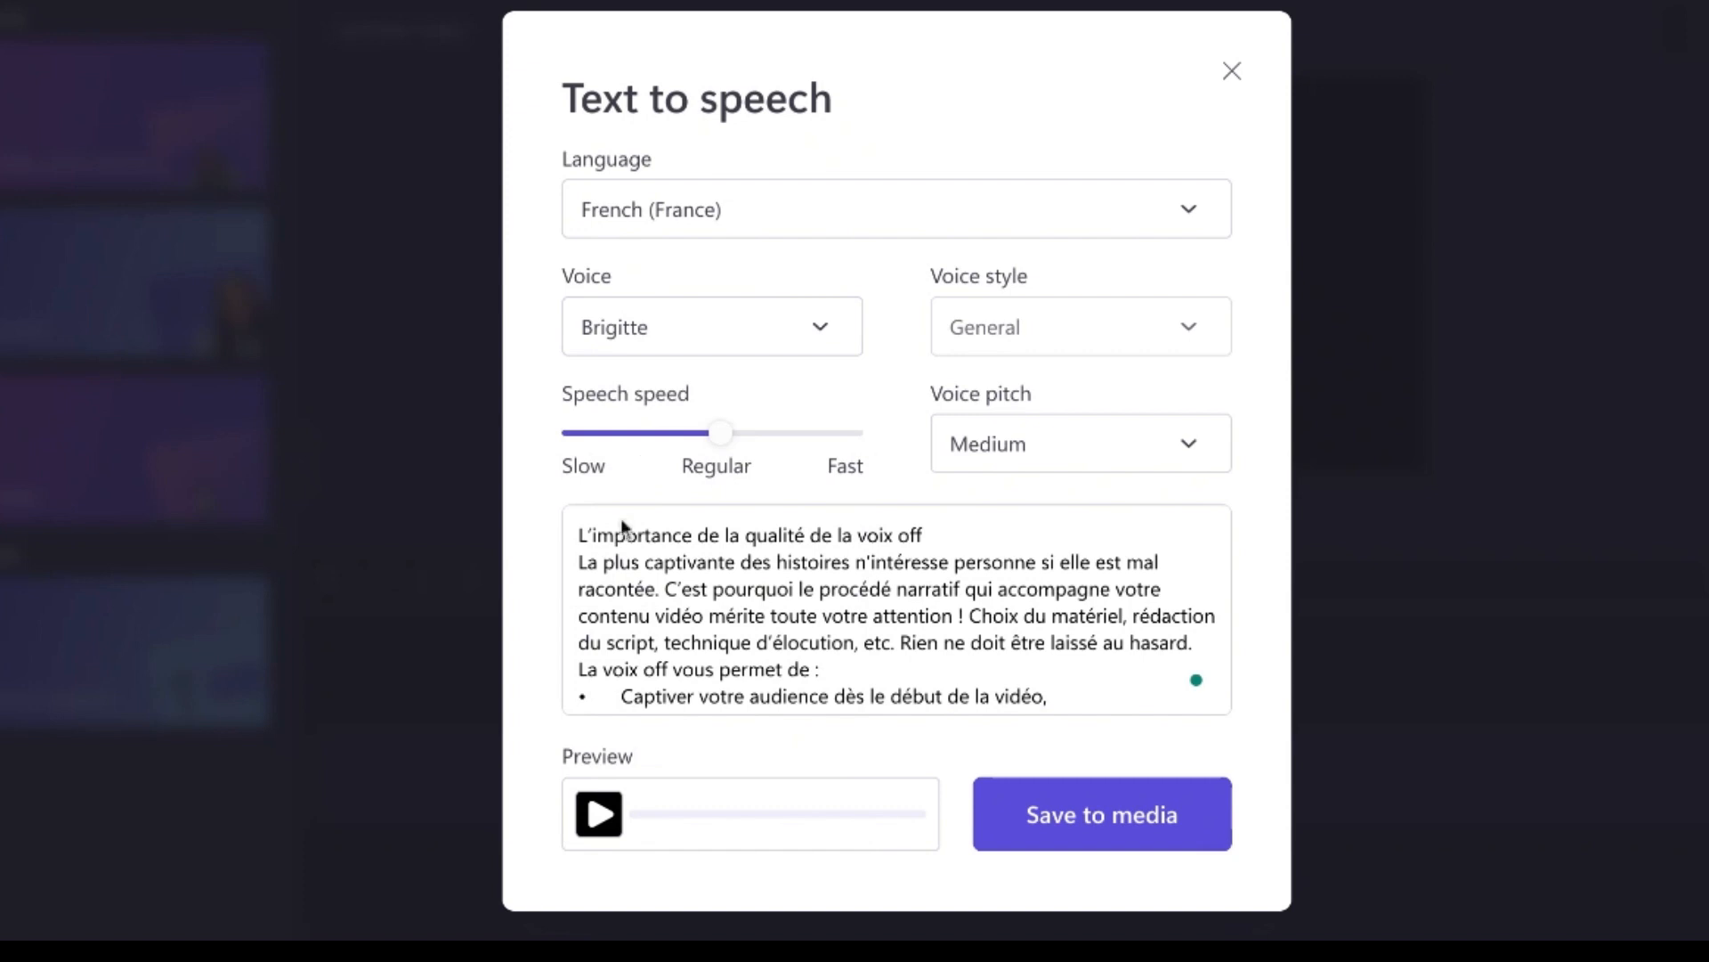
left_click(602, 817)
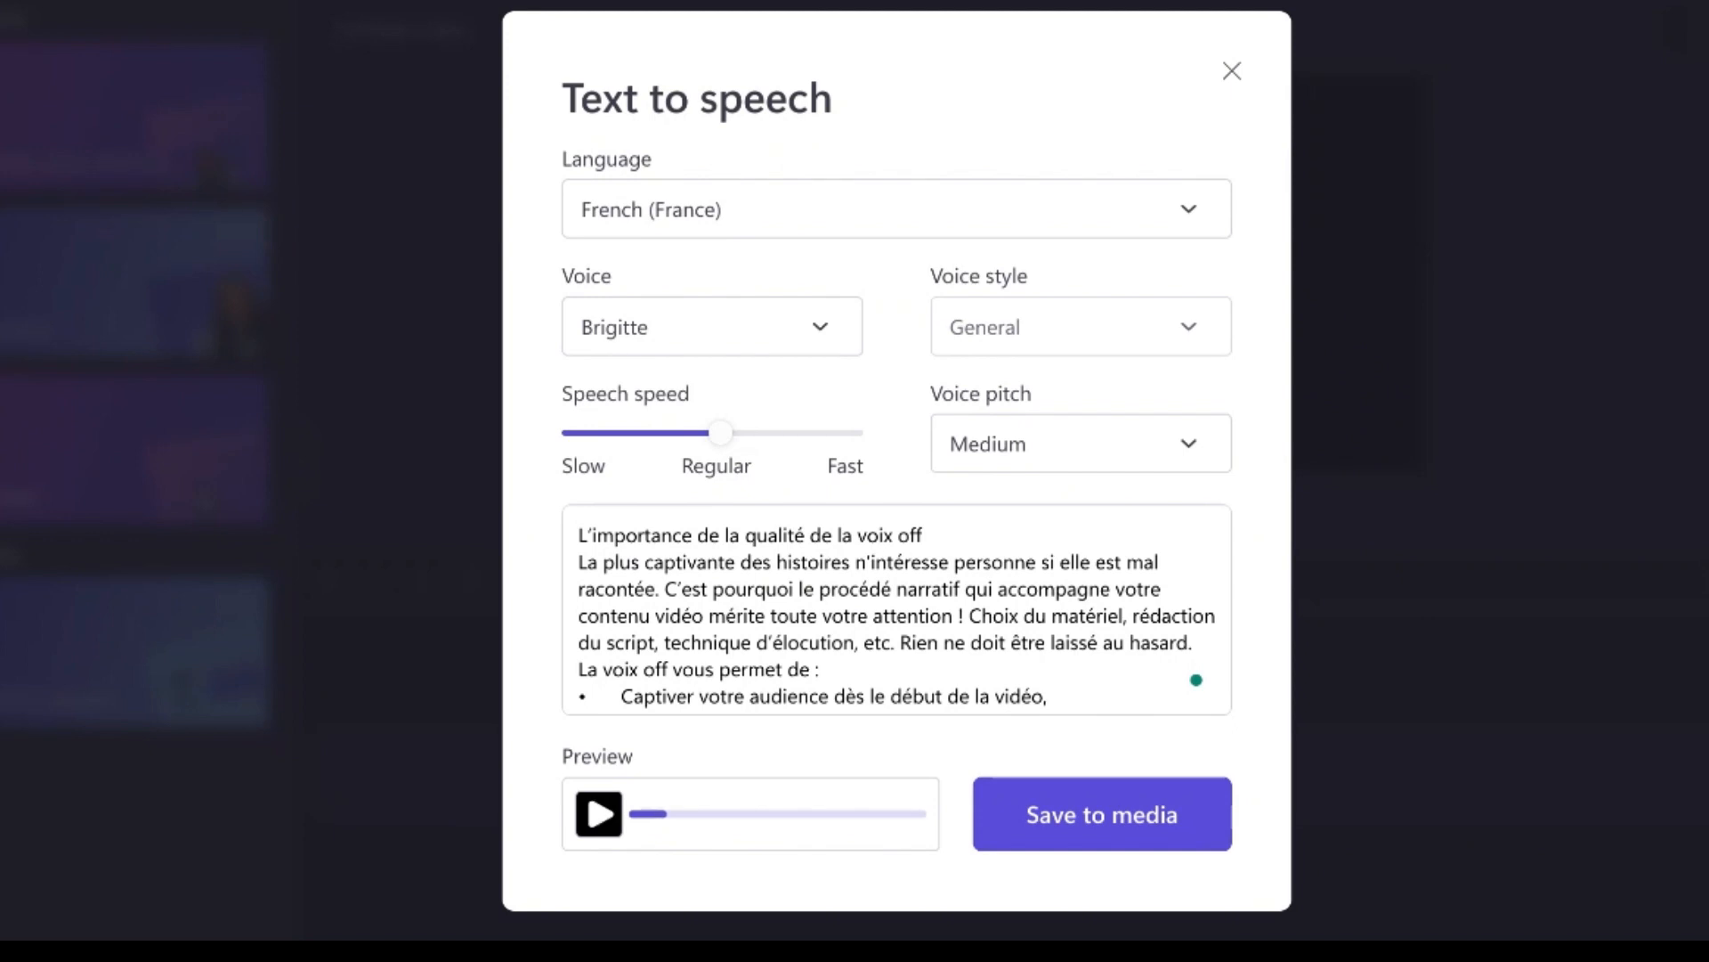
Change the voice to Celeste and preview the script with it
left_click(826, 330)
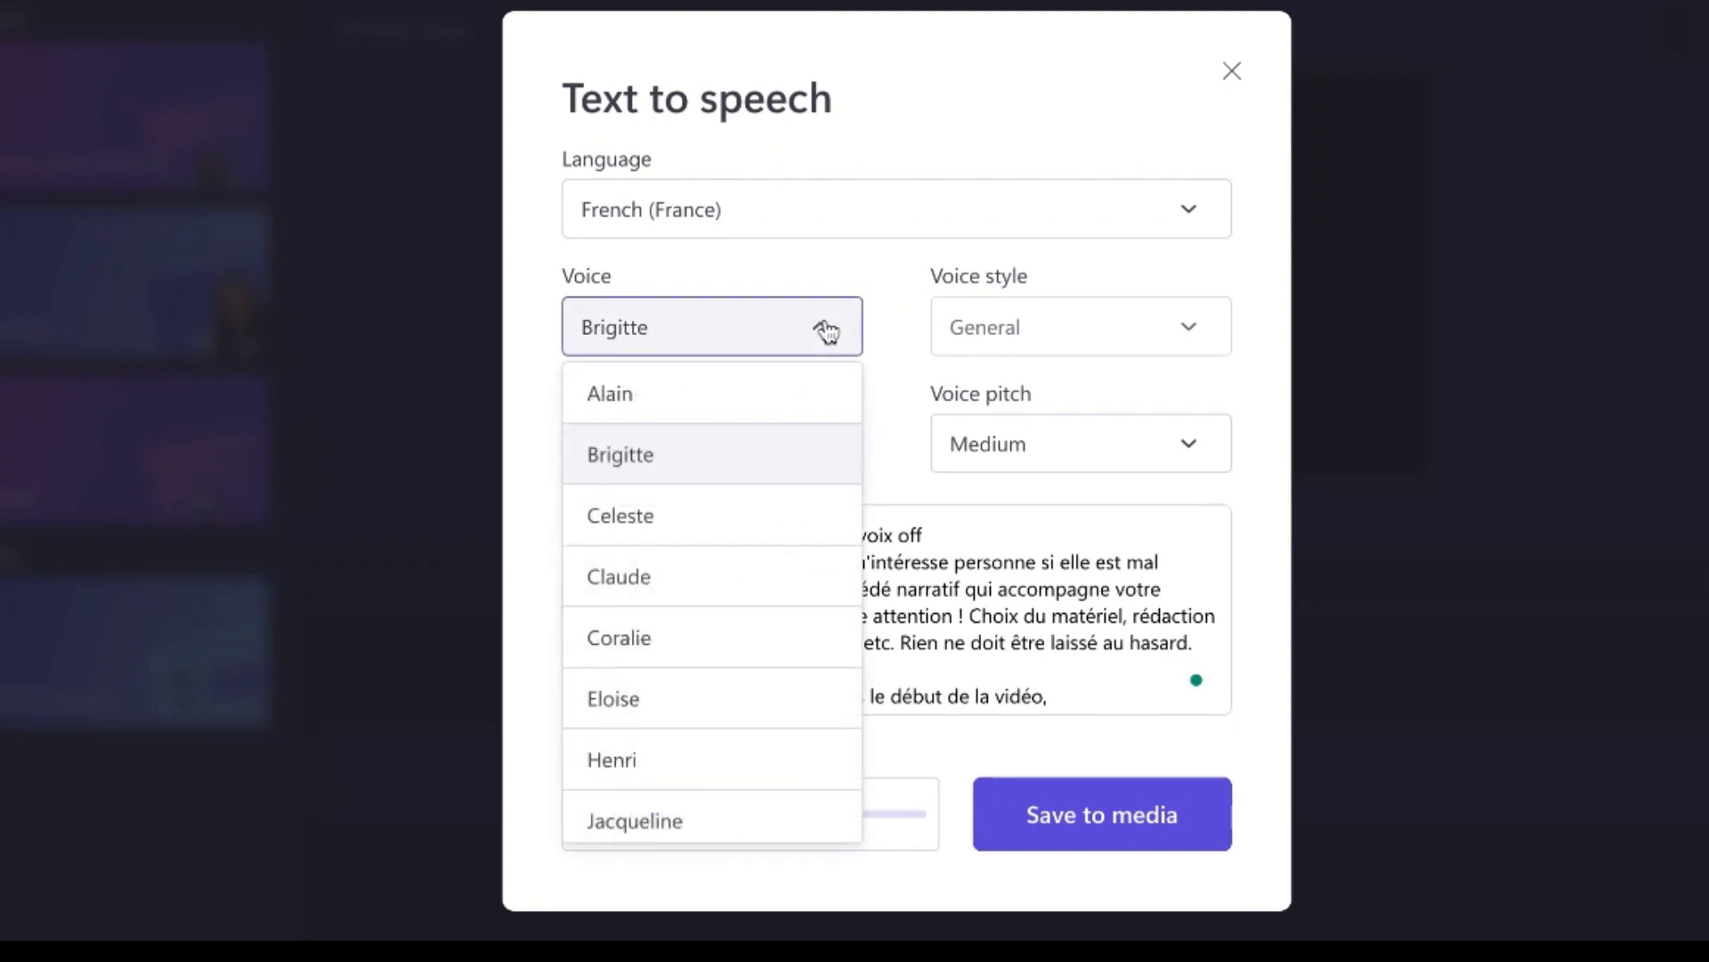
left_click(653, 519)
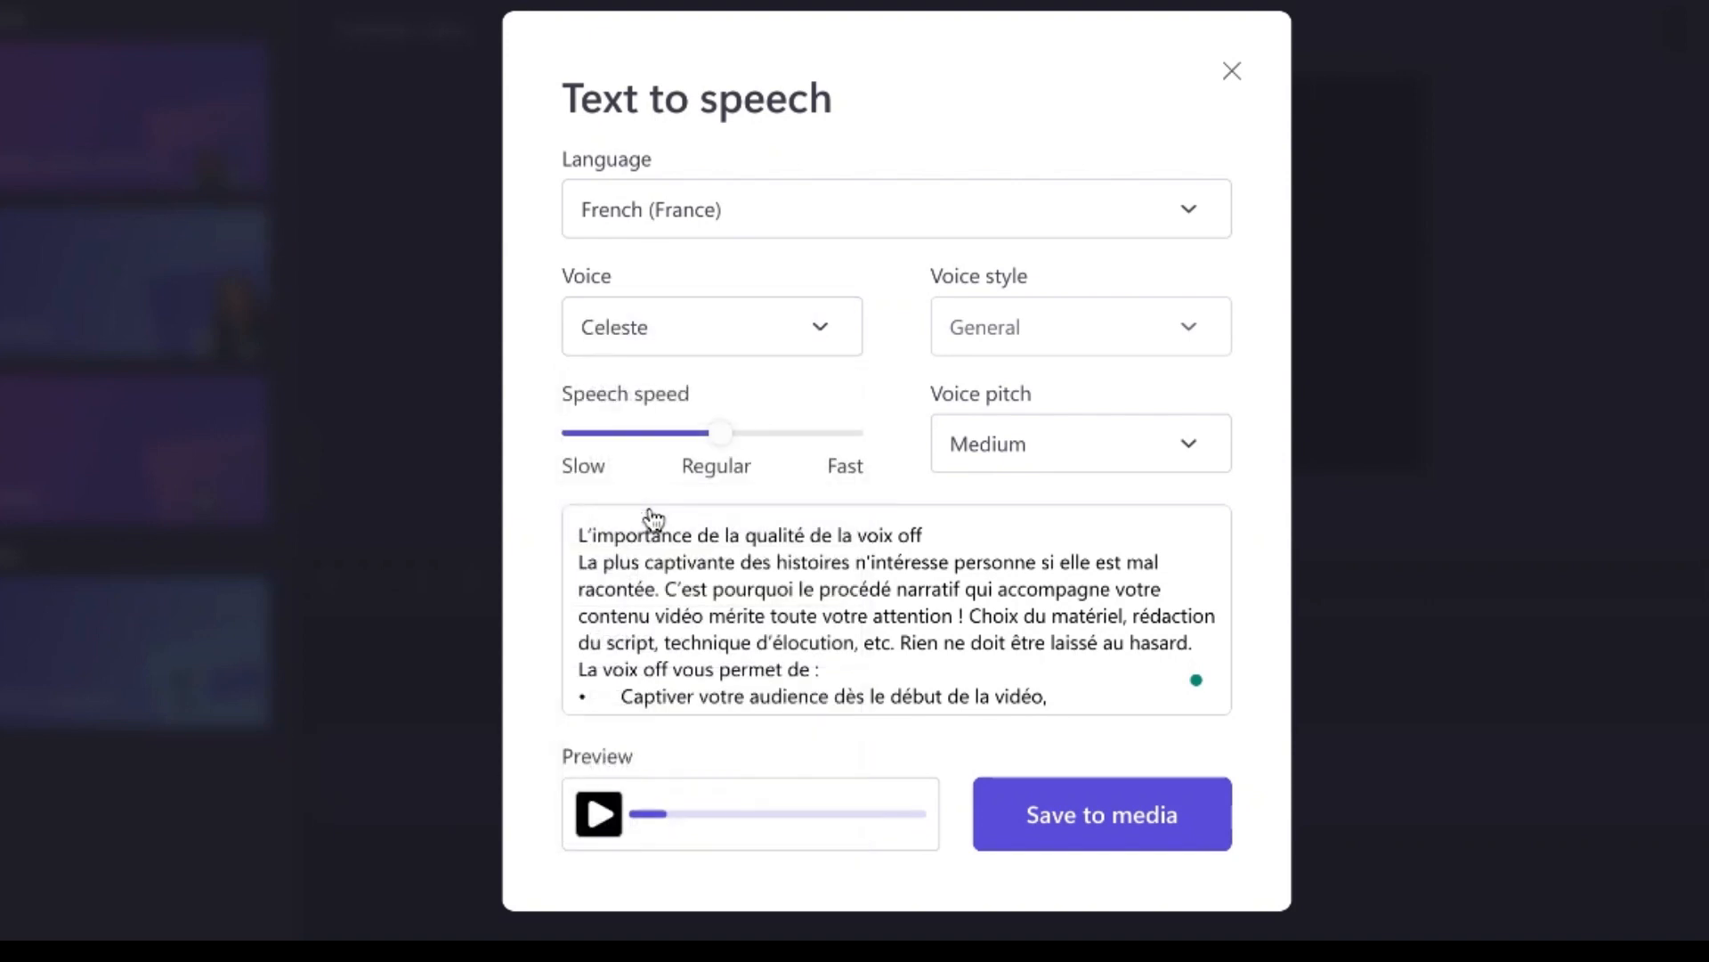
left_click(609, 816)
Change the voice to Coralie, preview the script with it and stop the playback
left_click(824, 331)
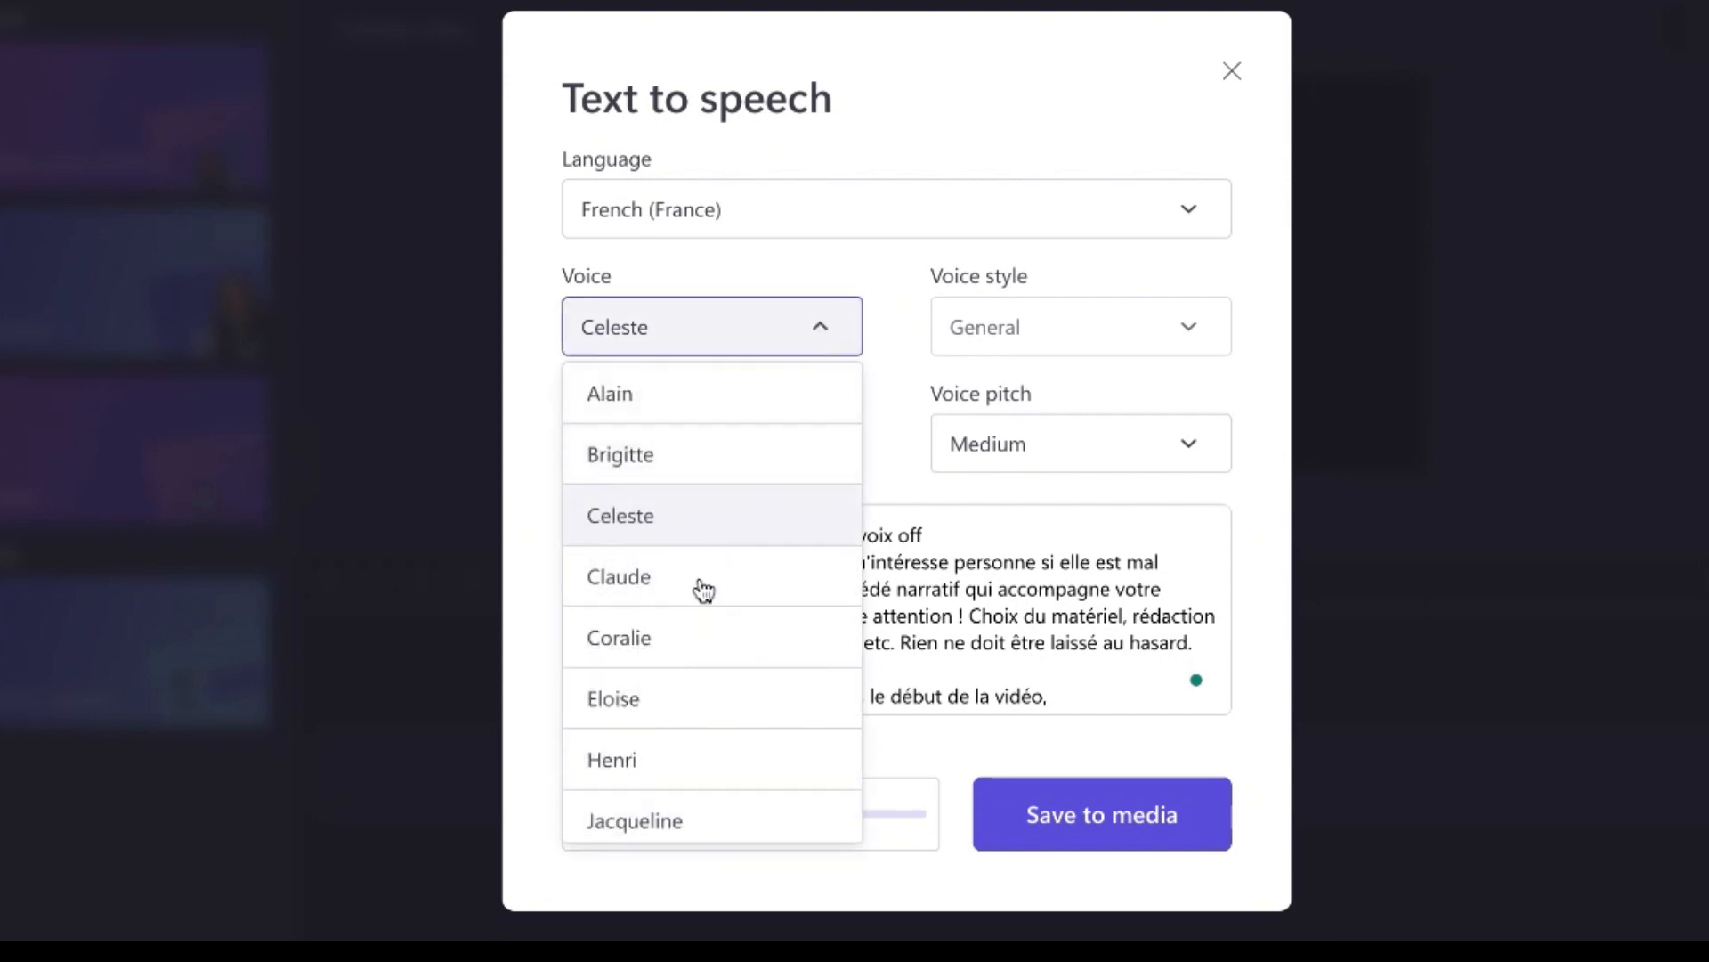
scroll(698, 587, "down", 2)
left_click(613, 533)
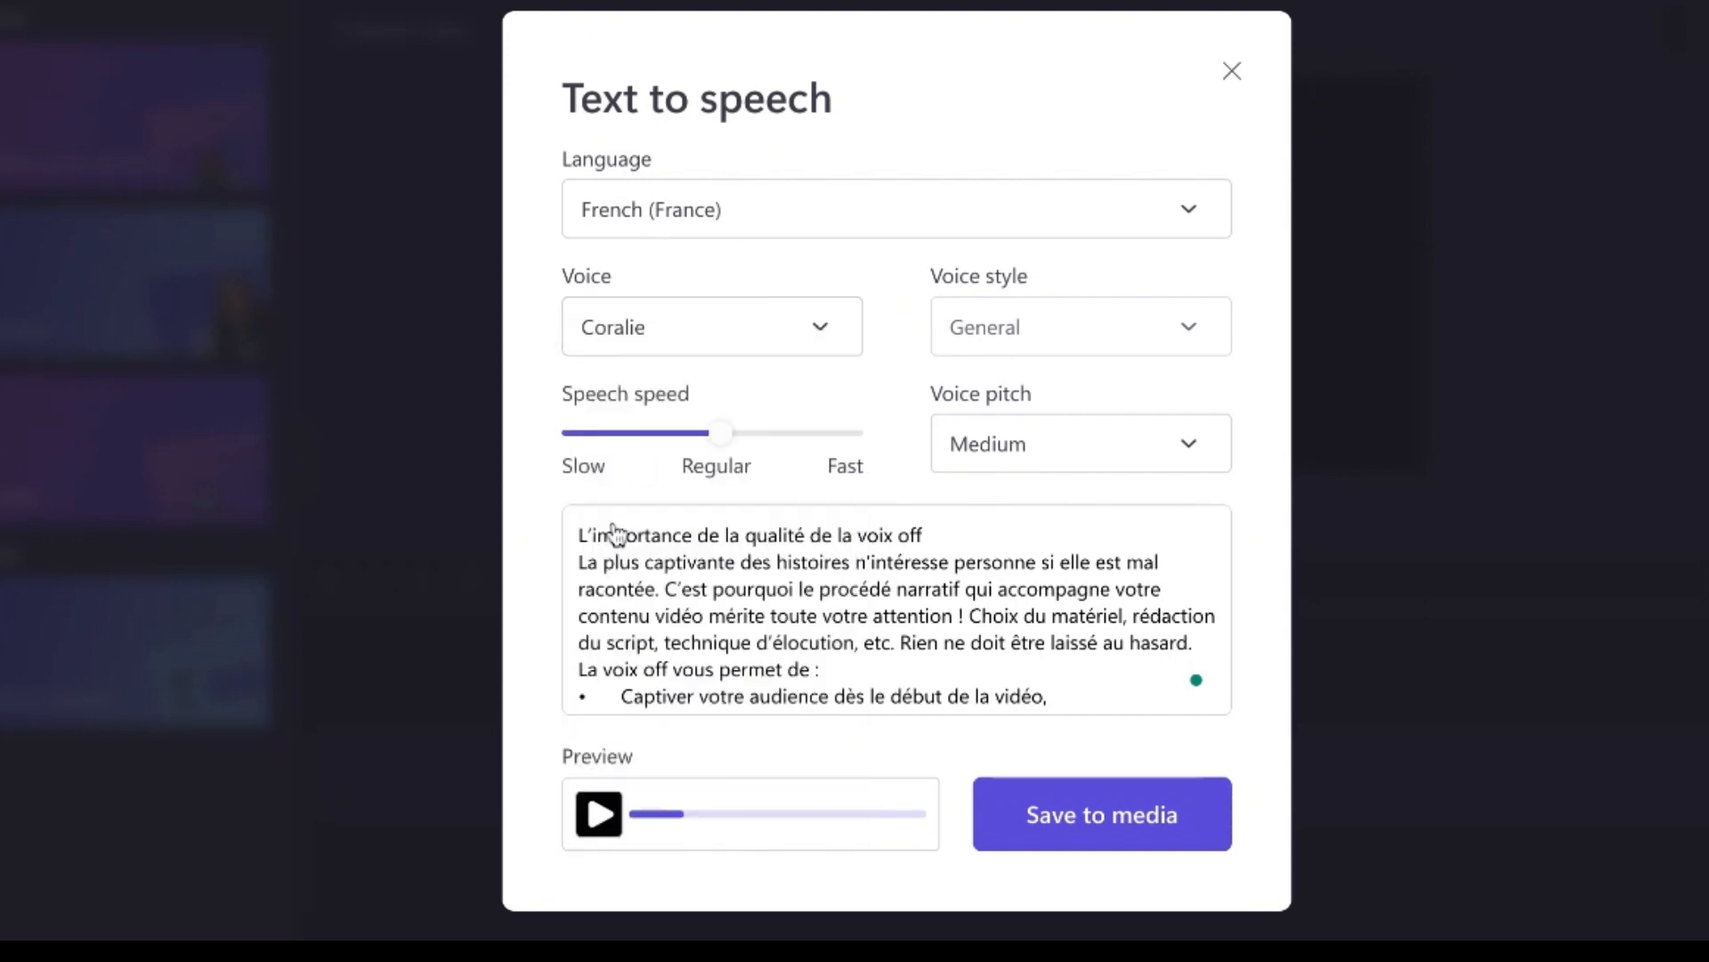
left_click(594, 828)
key("space")
Try the Eloise voice by playing a short preview of the script, then pausing it
left_click(821, 328)
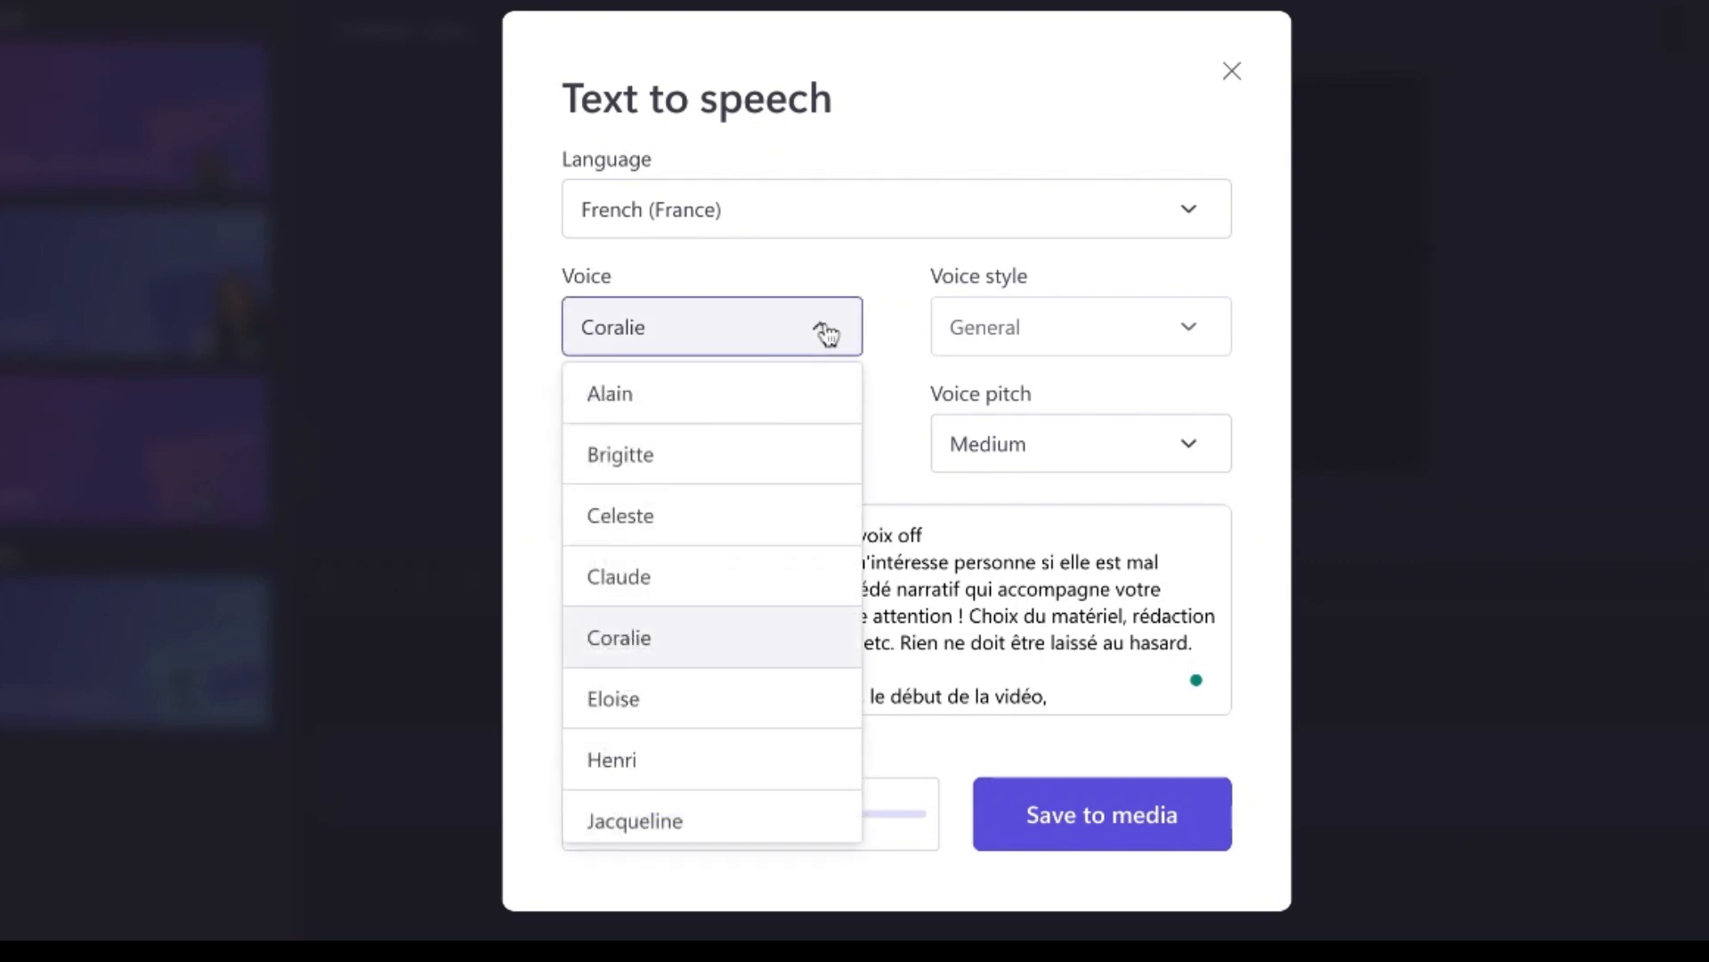
scroll(690, 602, "down", 2)
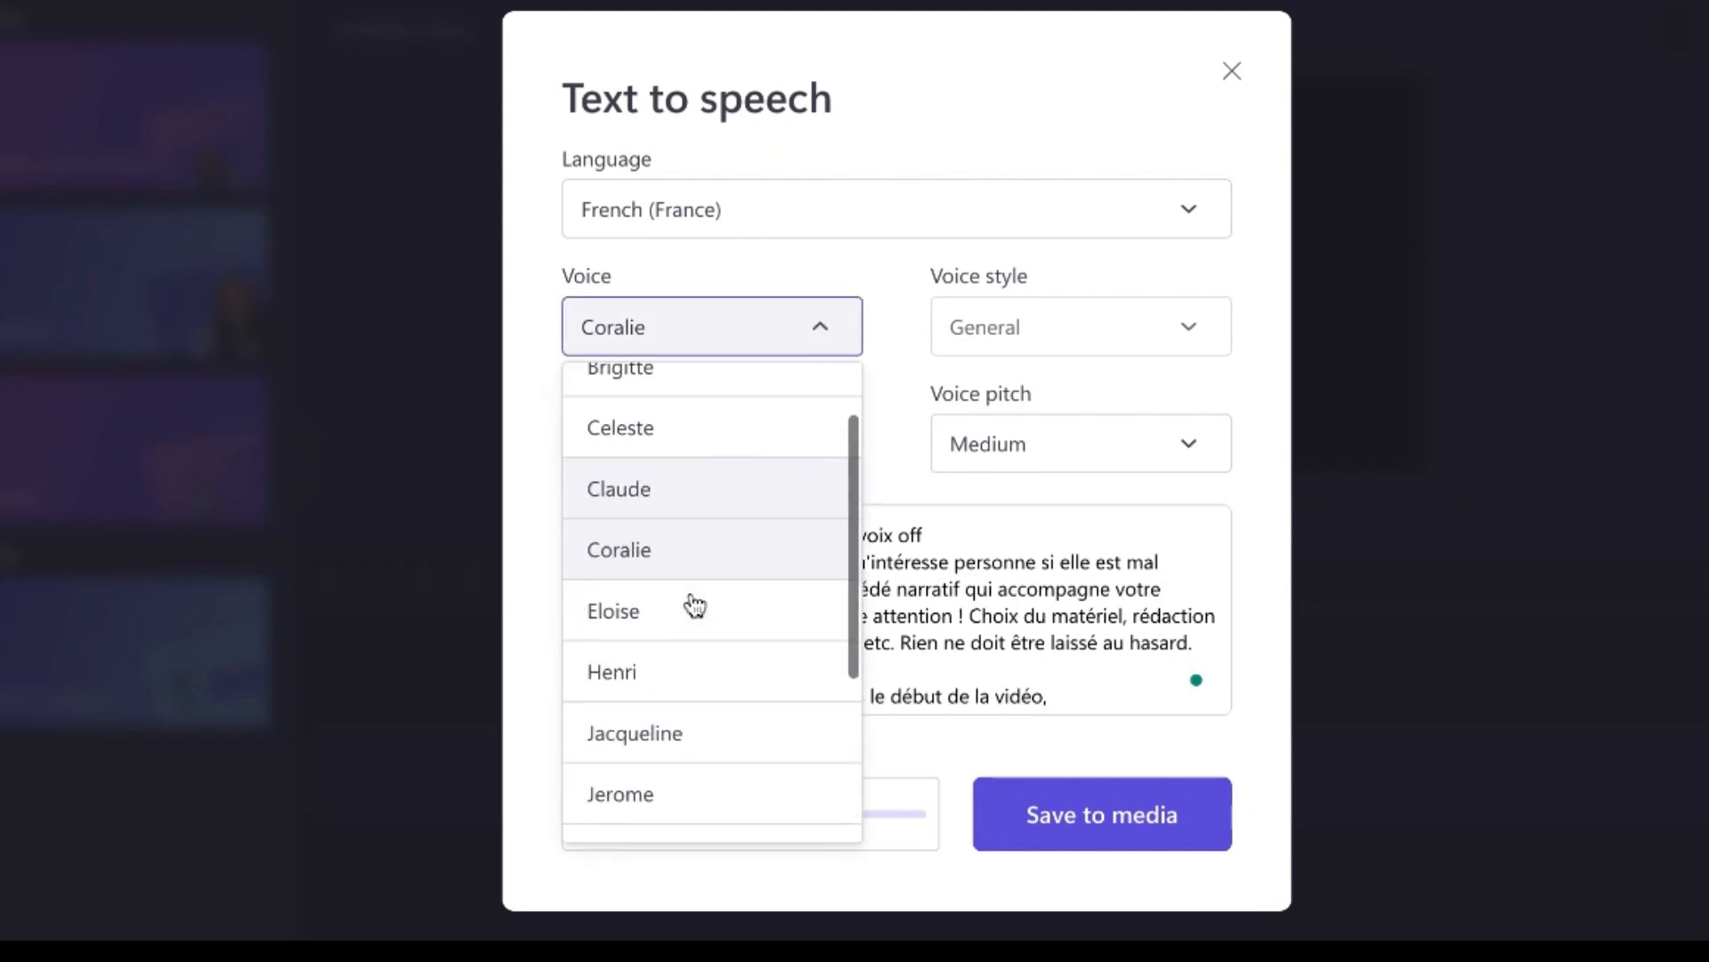
left_click(621, 605)
left_click(597, 815)
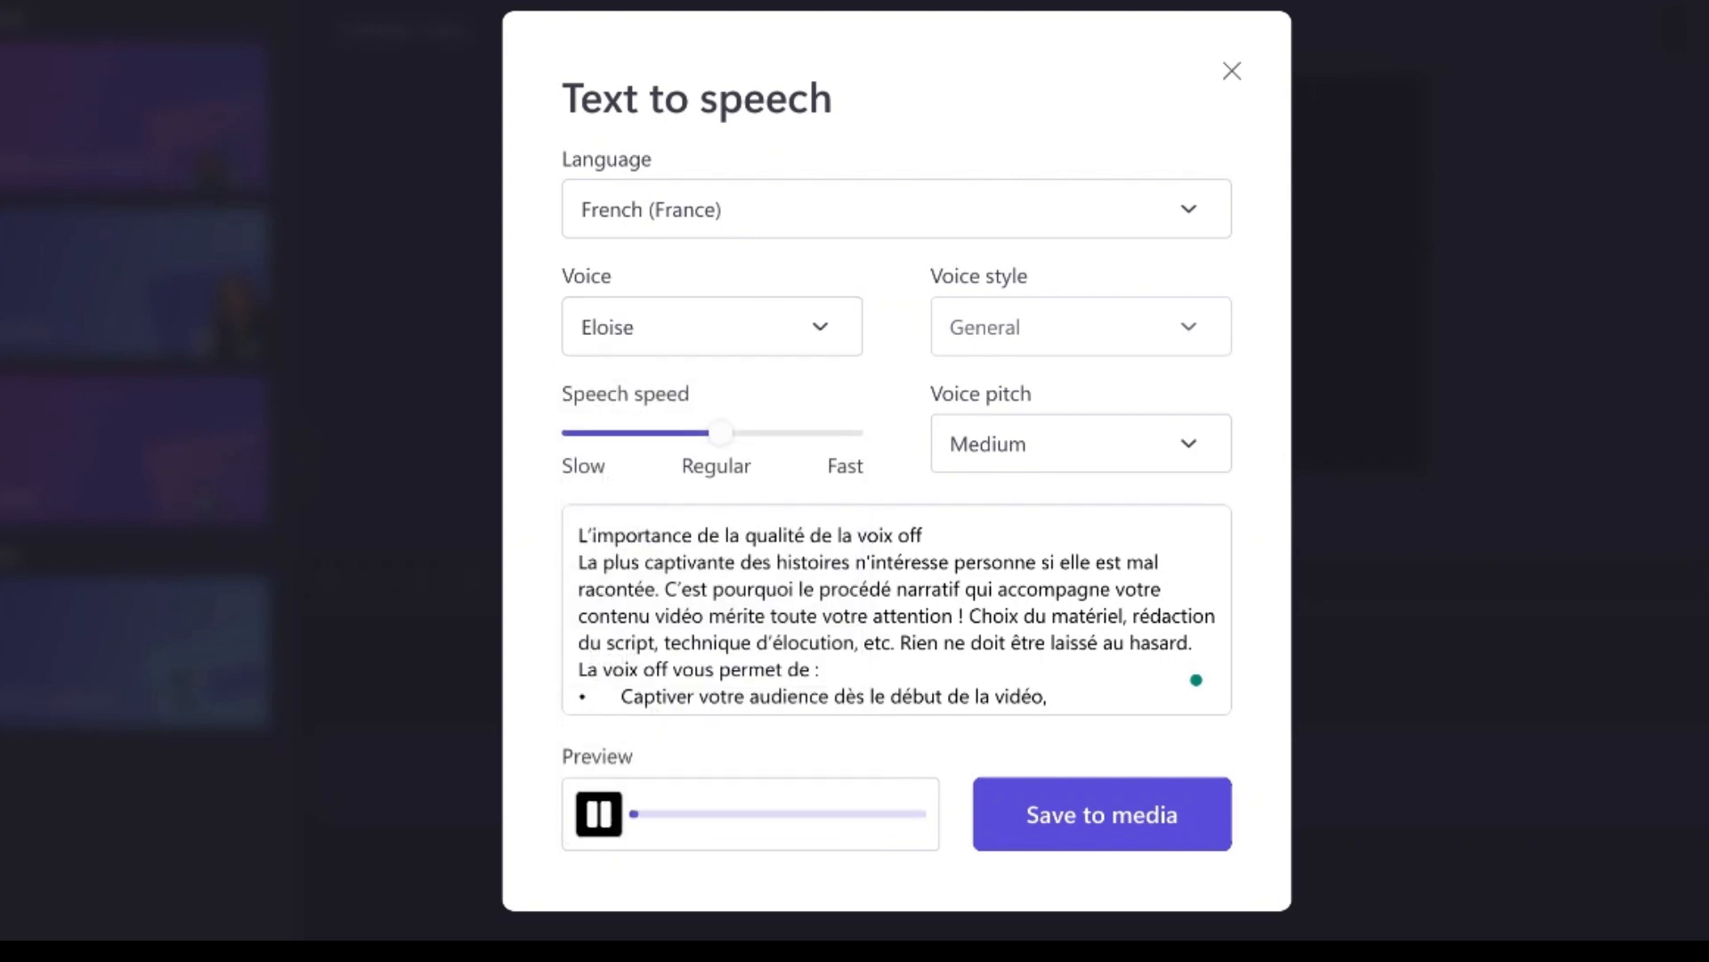
left_click(598, 813)
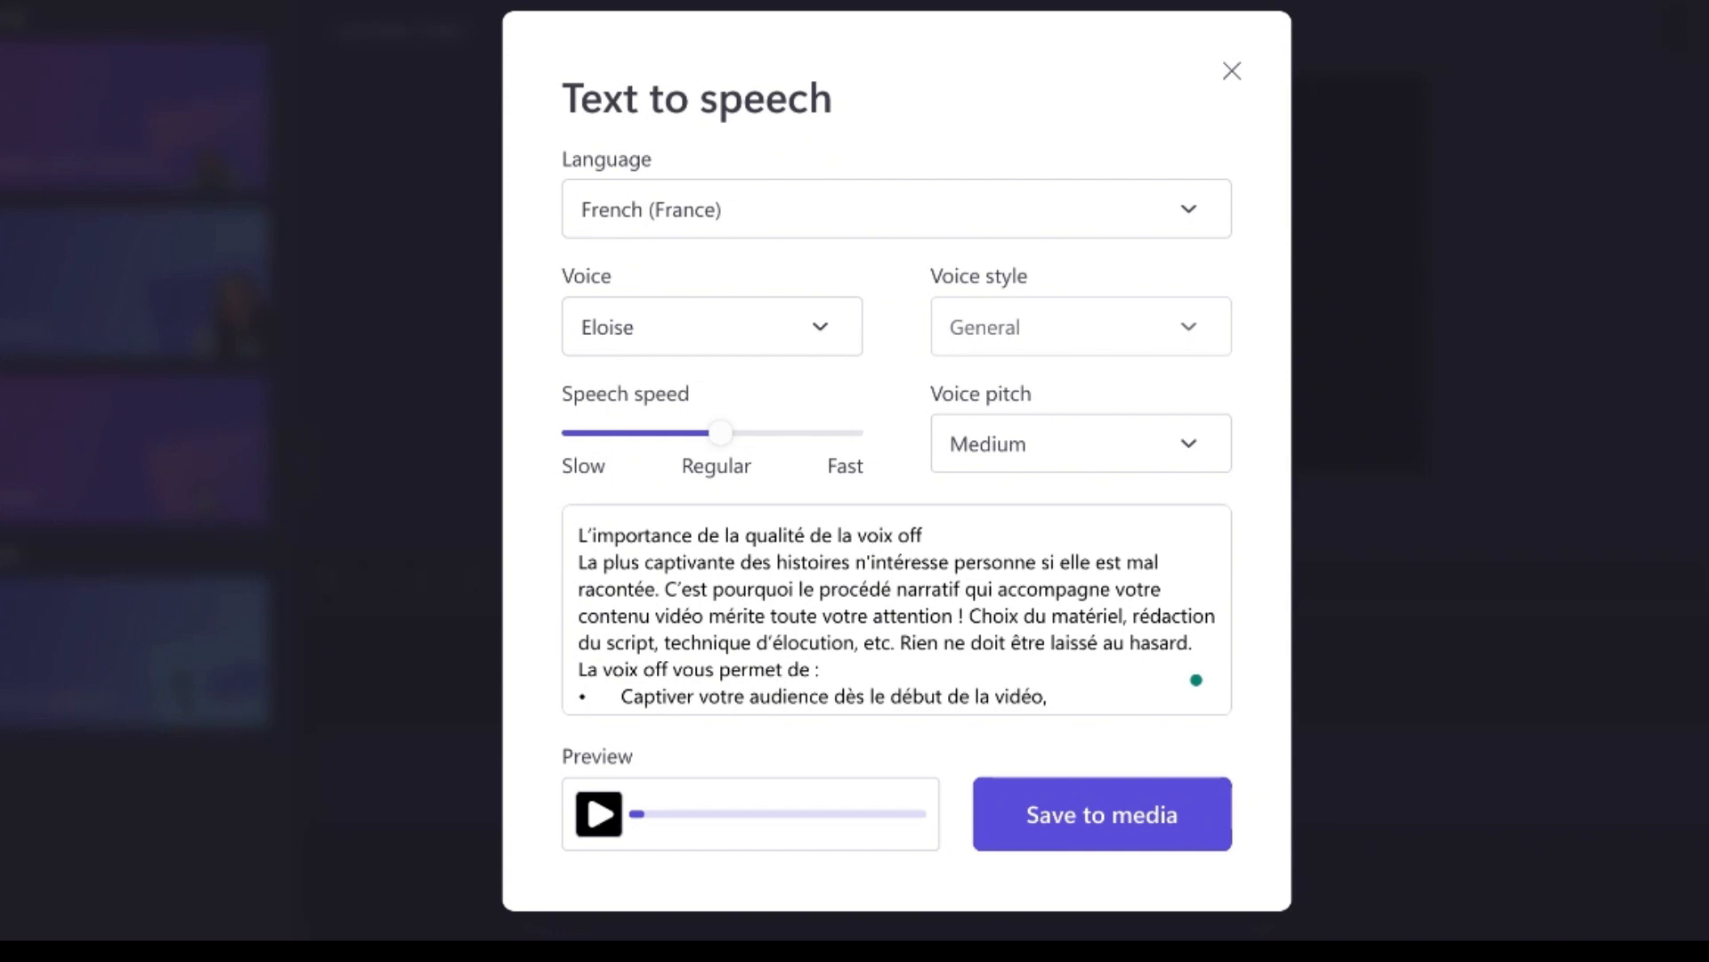
Switch the voice to Jacqueline and listen to part of the script preview before pausing it
left_click(825, 337)
scroll(763, 580, "down", 2)
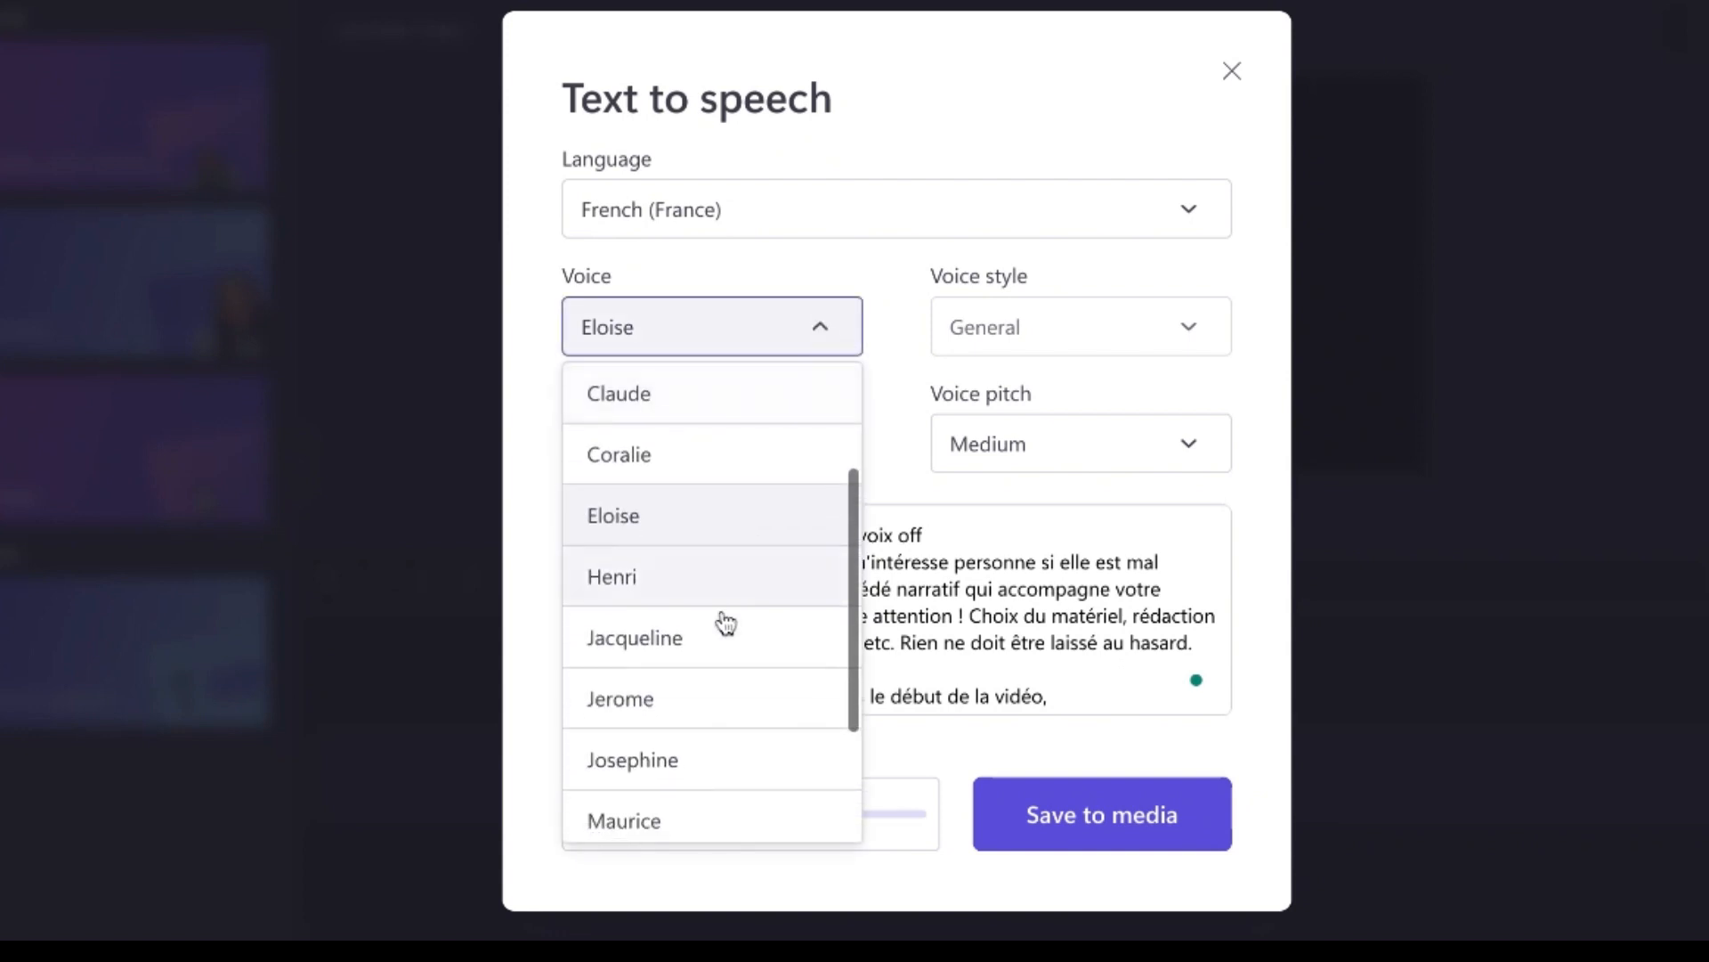
left_click(670, 650)
left_click(601, 815)
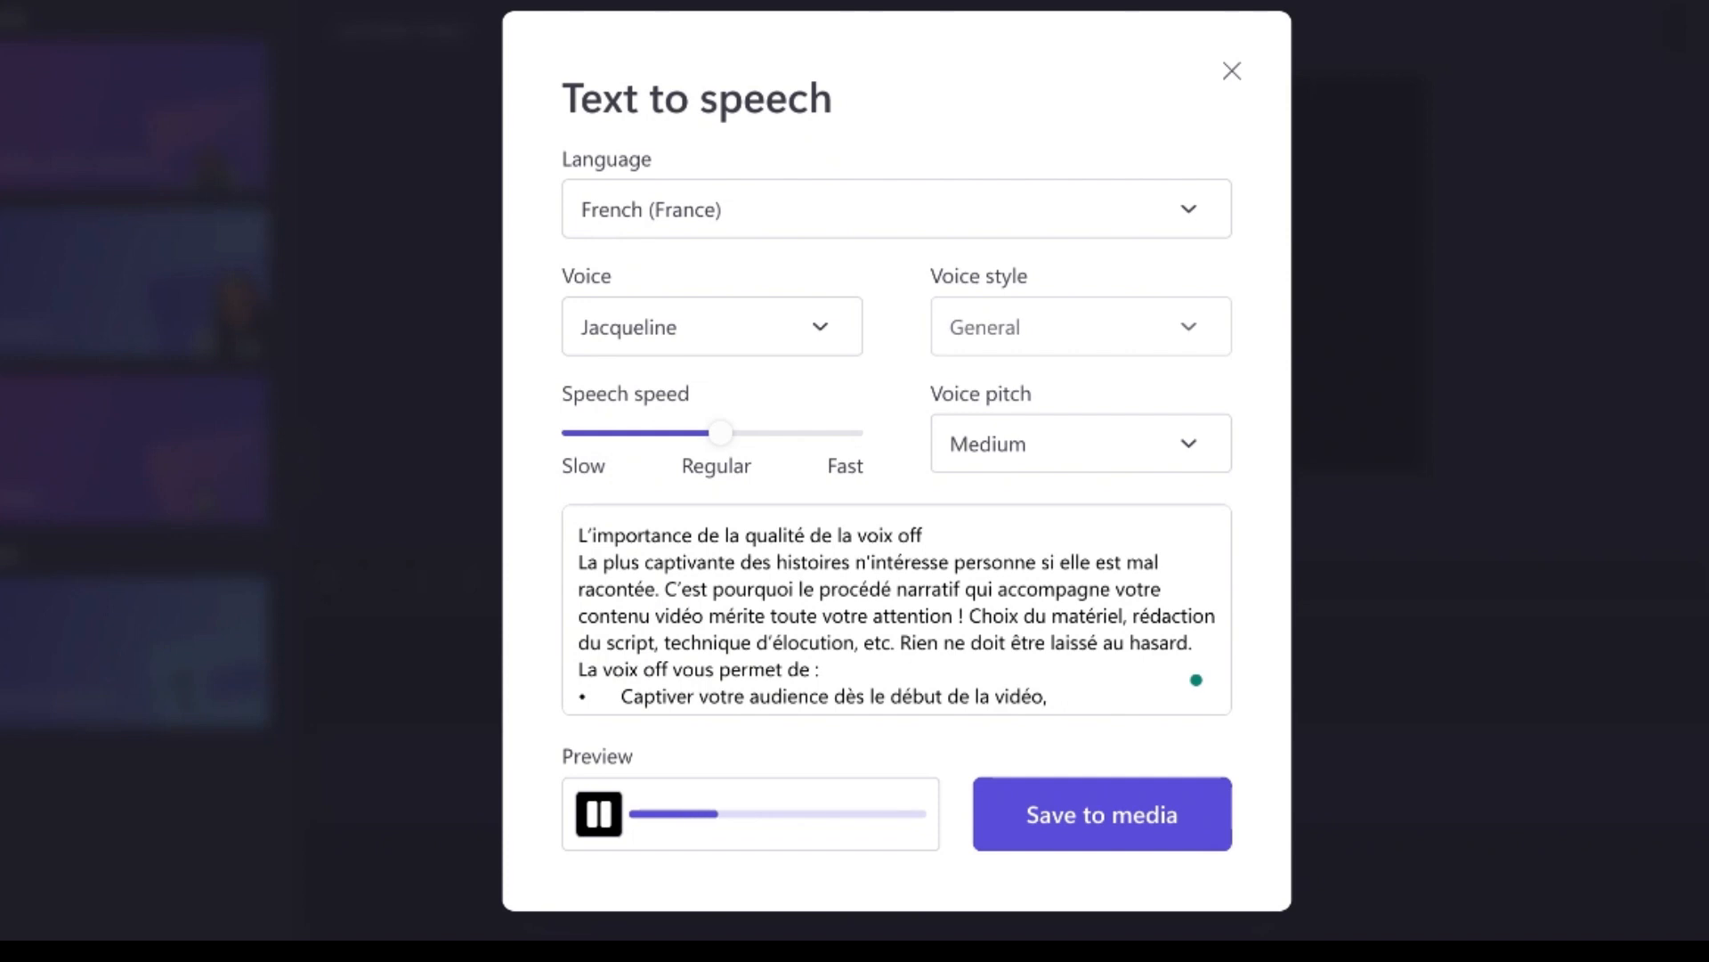
key("space")
Set the voice for the script to Josephine
left_click(783, 330)
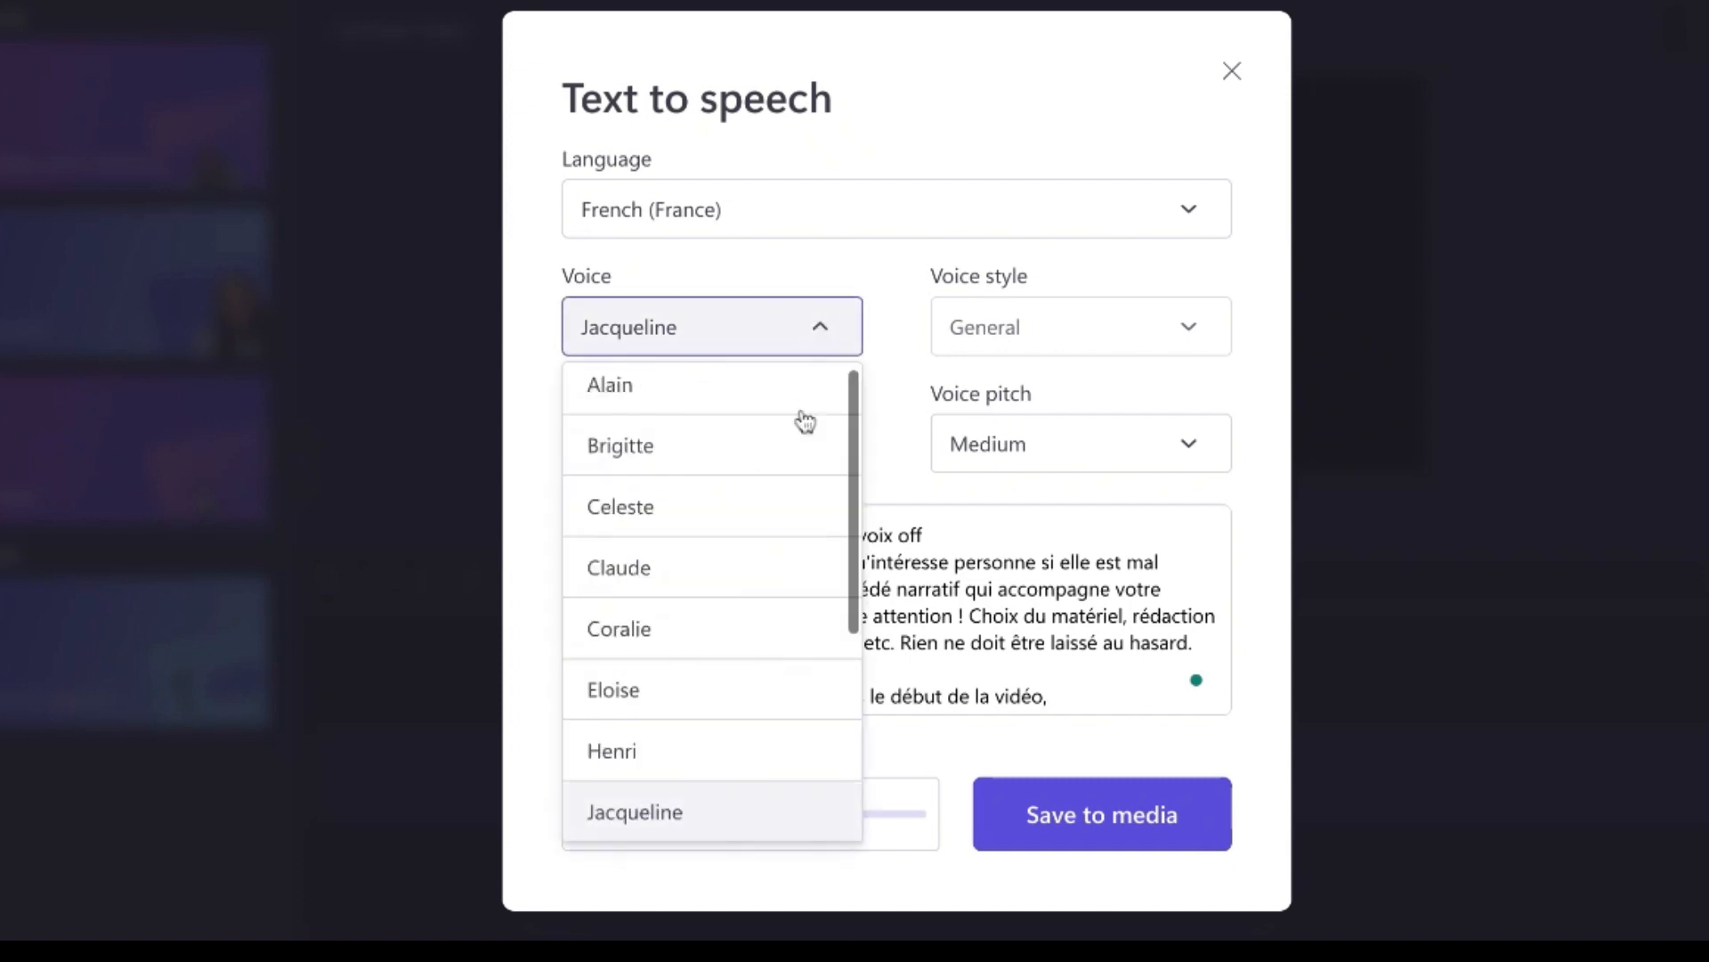
scroll(767, 547, "down", 2)
scroll(771, 547, "down", 4)
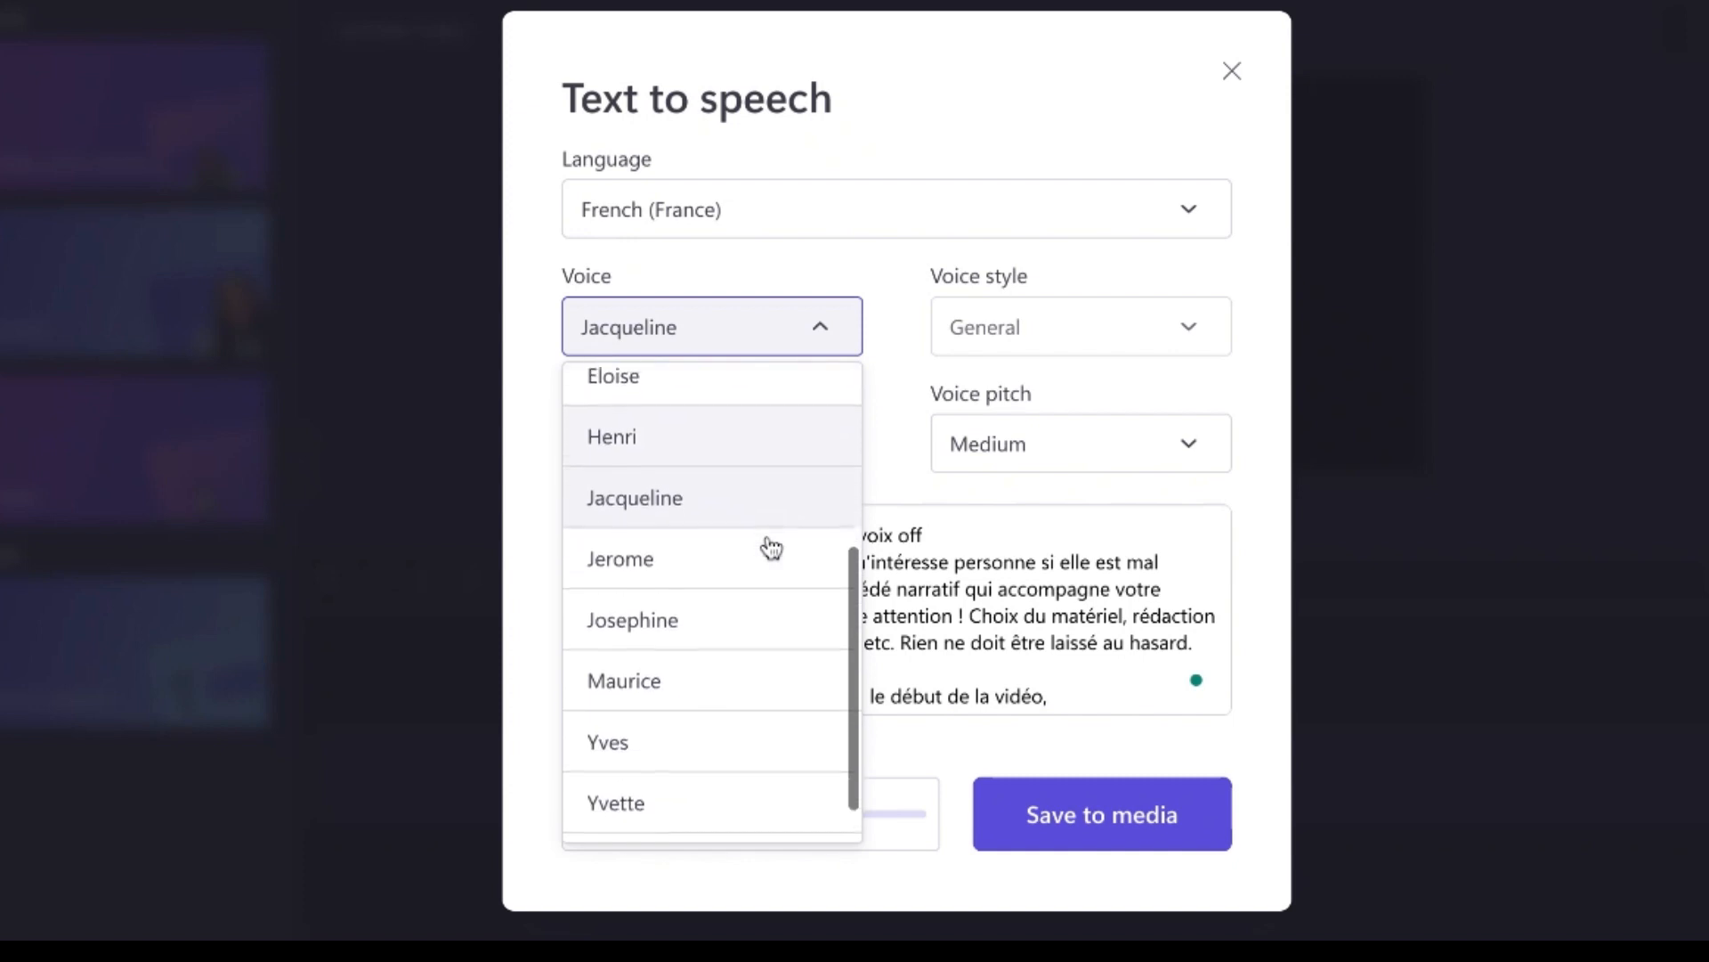
left_click(678, 579)
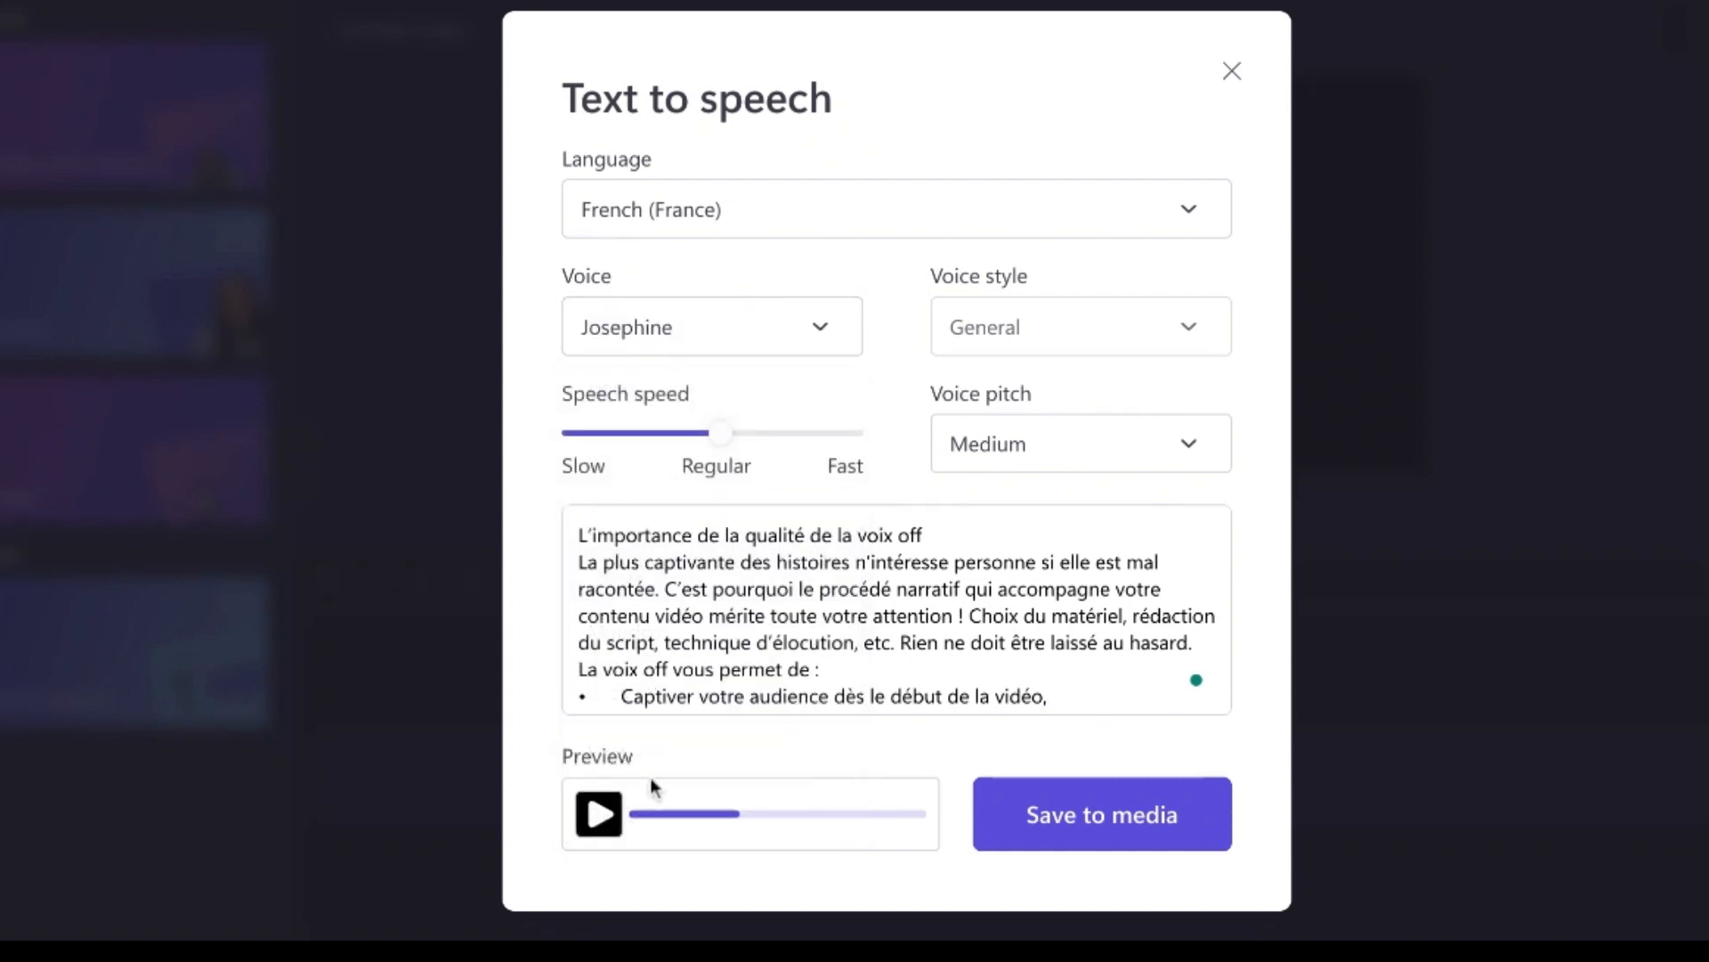
Preview the script with the Josephine voice, then switch to Yvette and play the preview again
left_click(600, 821)
left_click(817, 333)
scroll(780, 659, "down", 1)
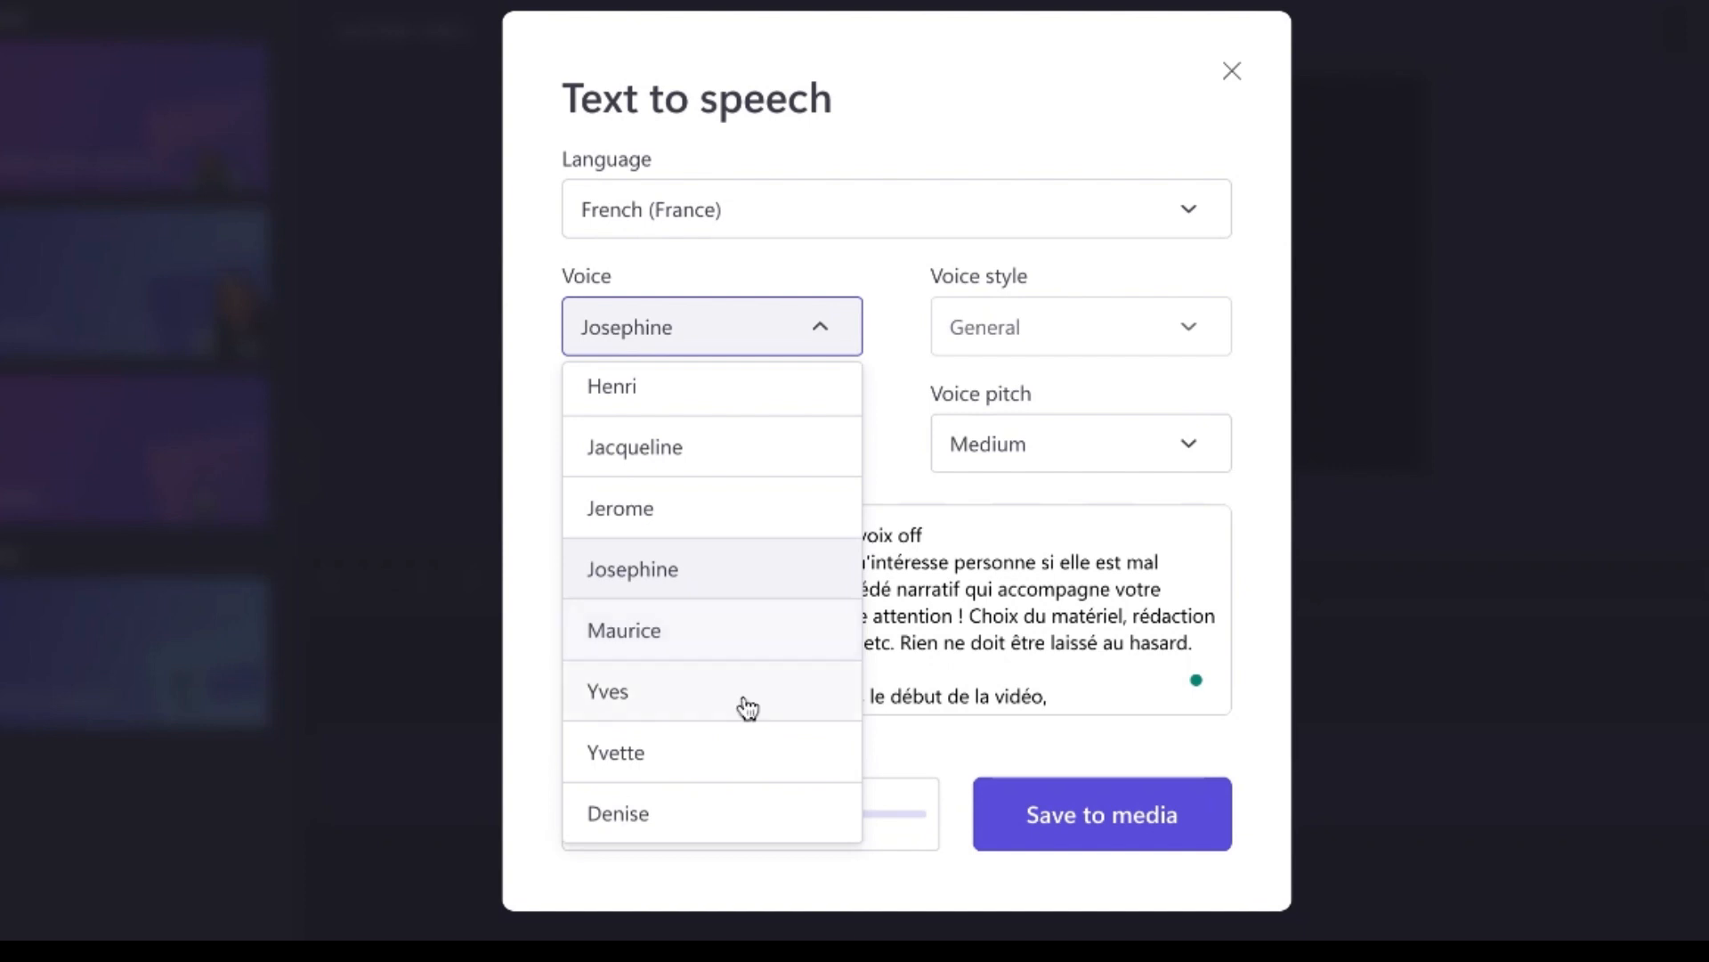
left_click(668, 752)
left_click(606, 823)
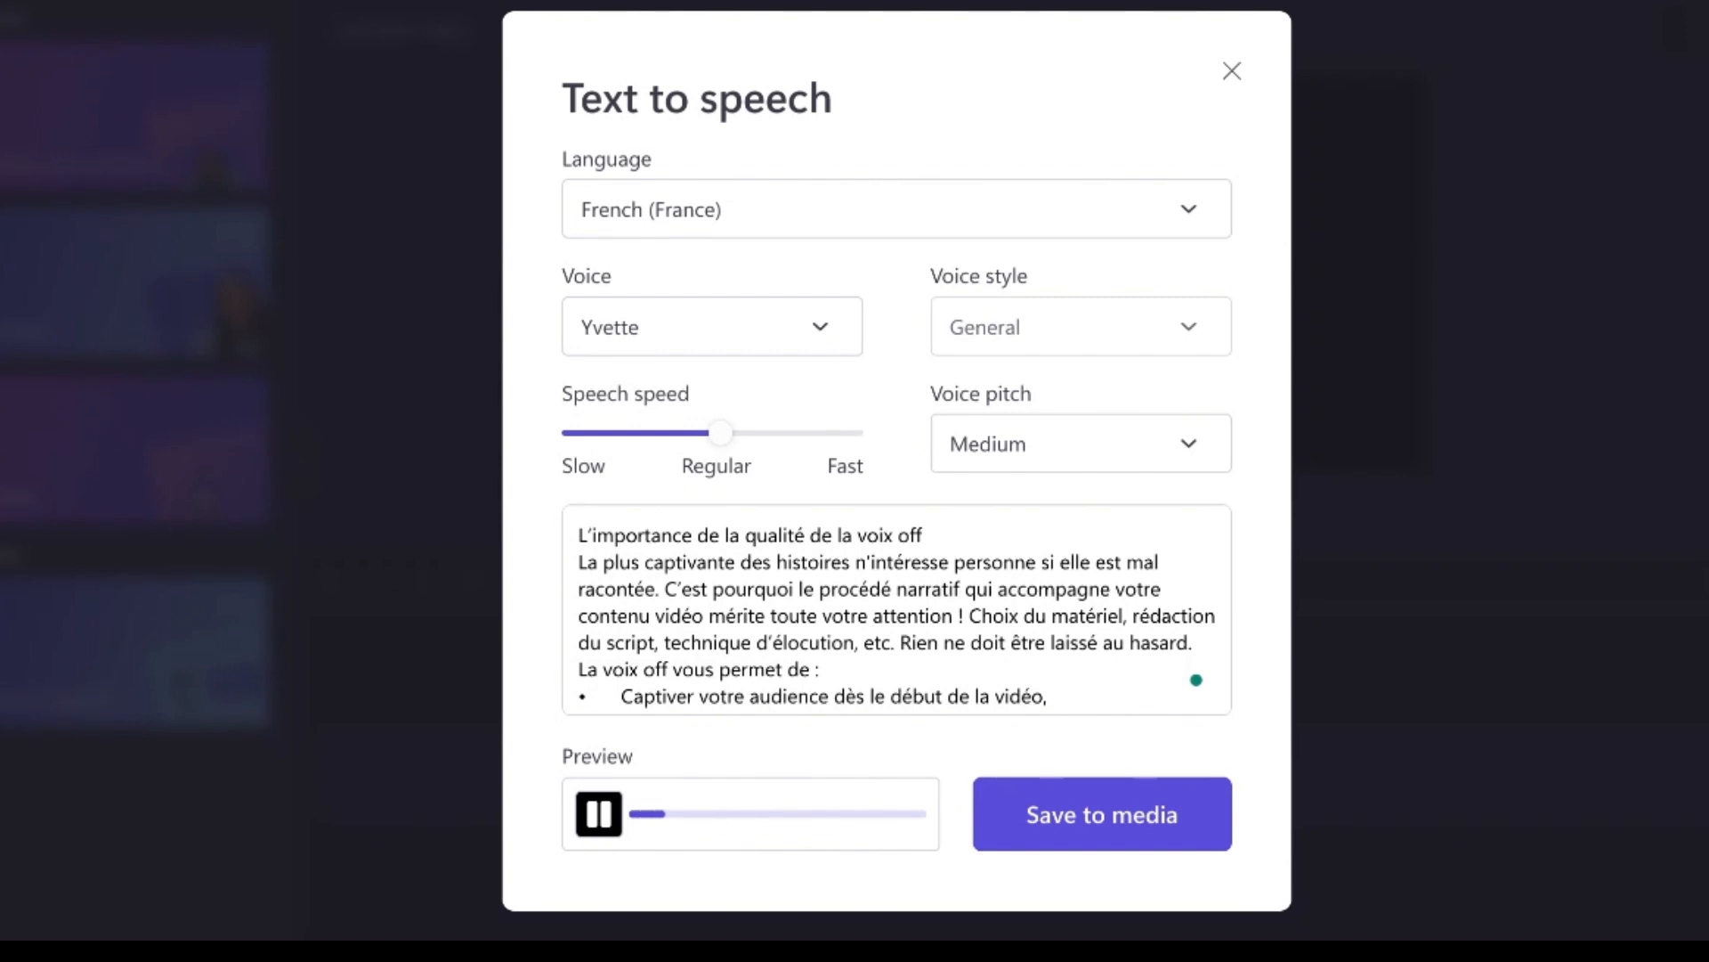
Change the voice to Denise and preview the script with it
left_click(818, 329)
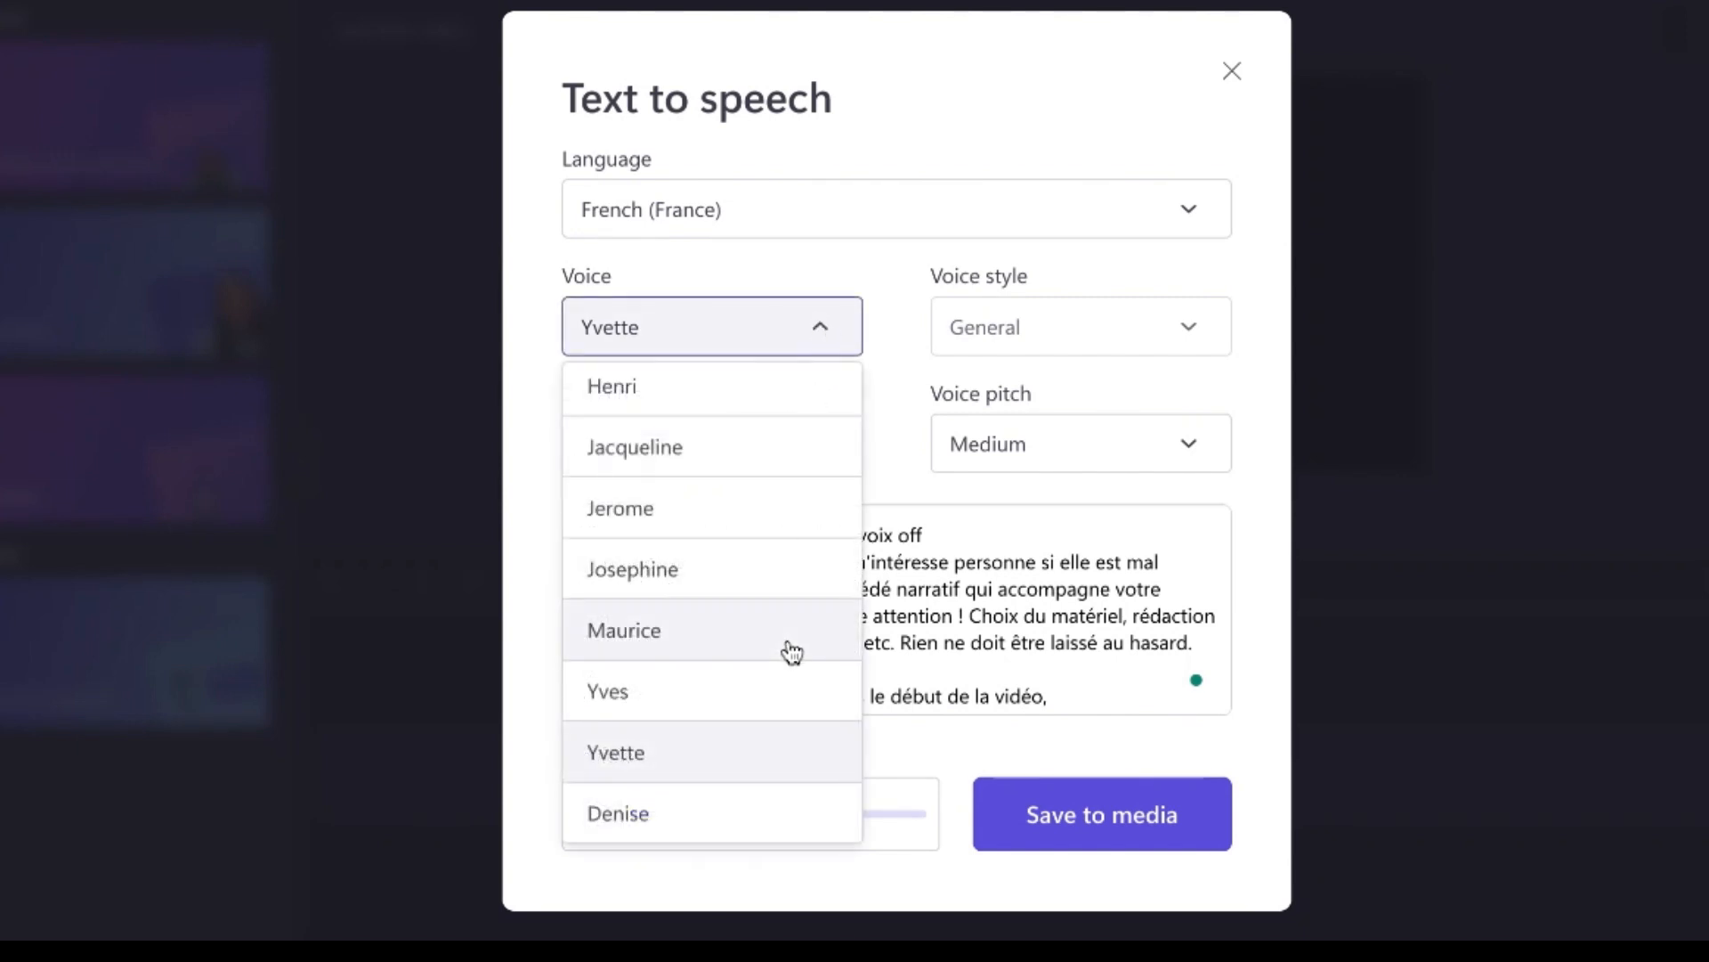
left_click(691, 813)
left_click(599, 813)
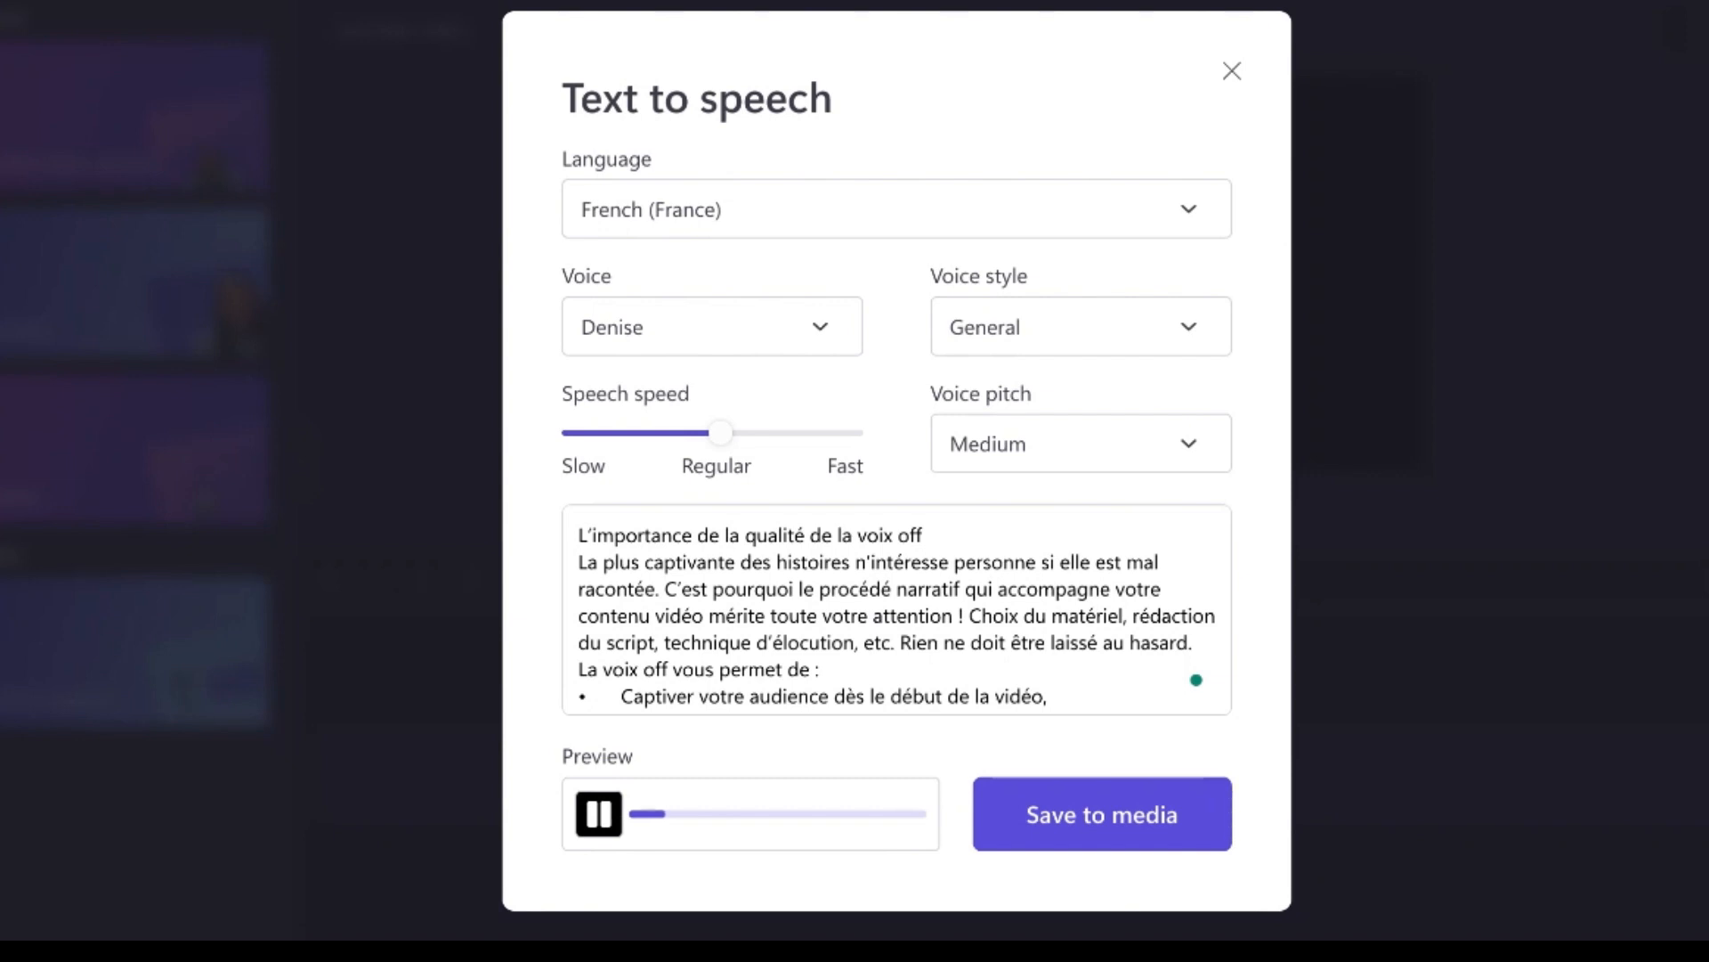
Select the Celeste voice and listen to a preview of the script
left_click(826, 331)
scroll(787, 543, "up", 3)
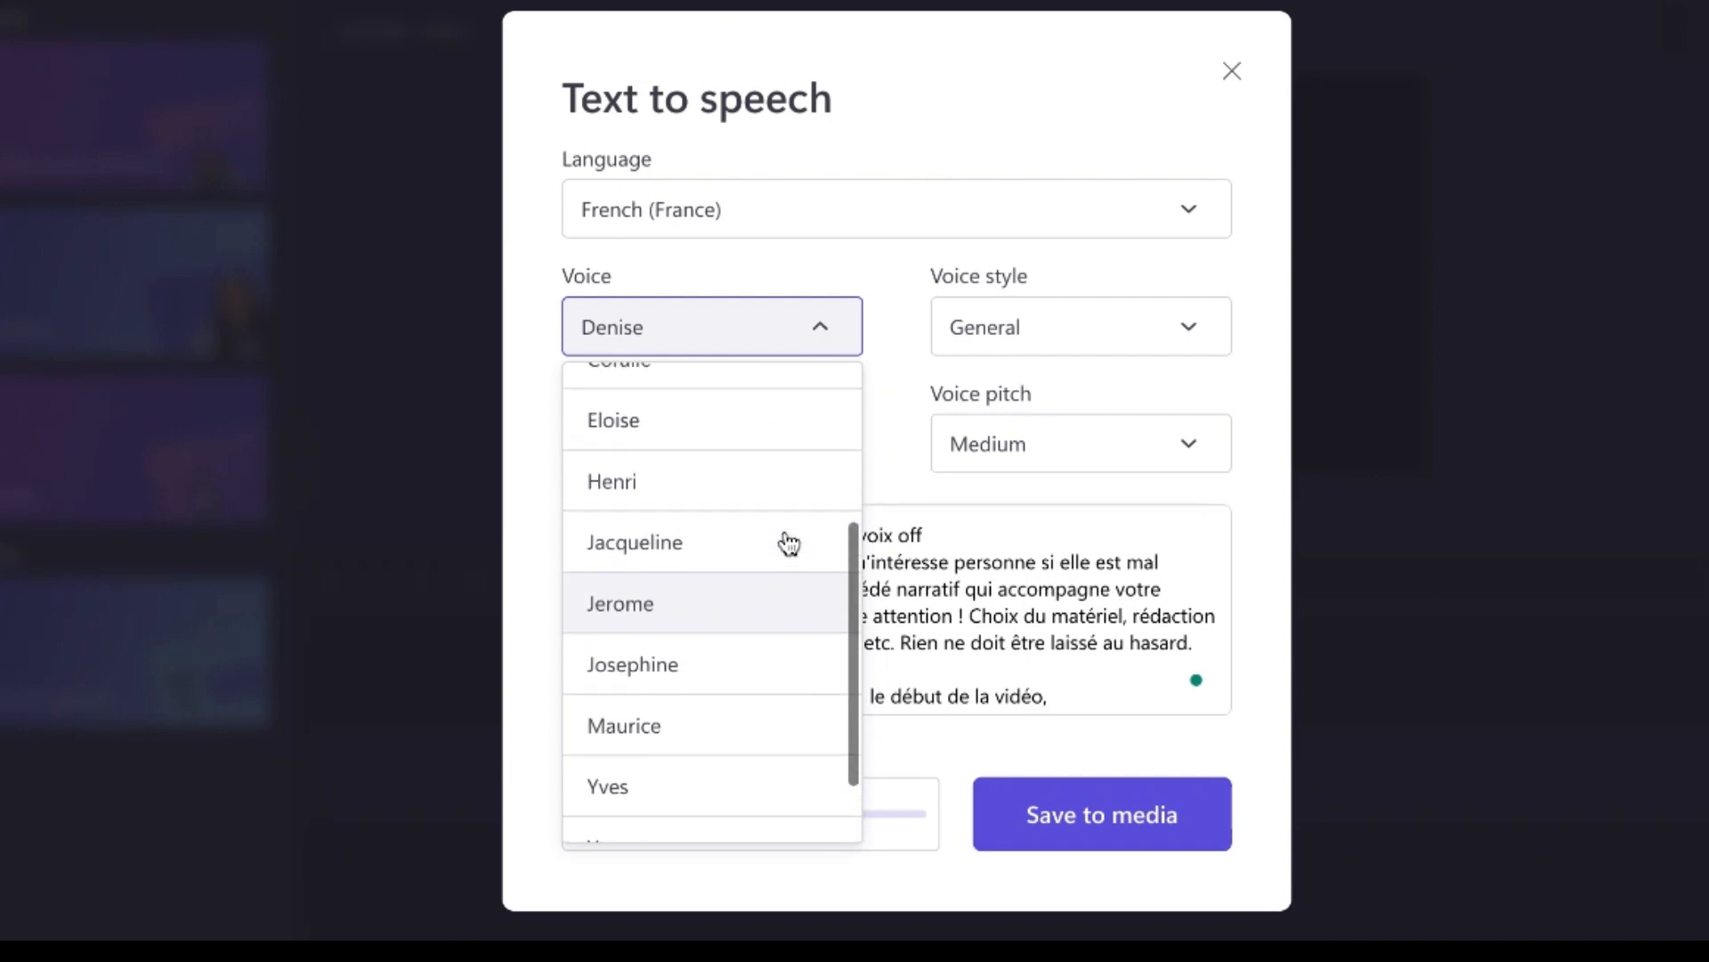
scroll(787, 542, "up", 3)
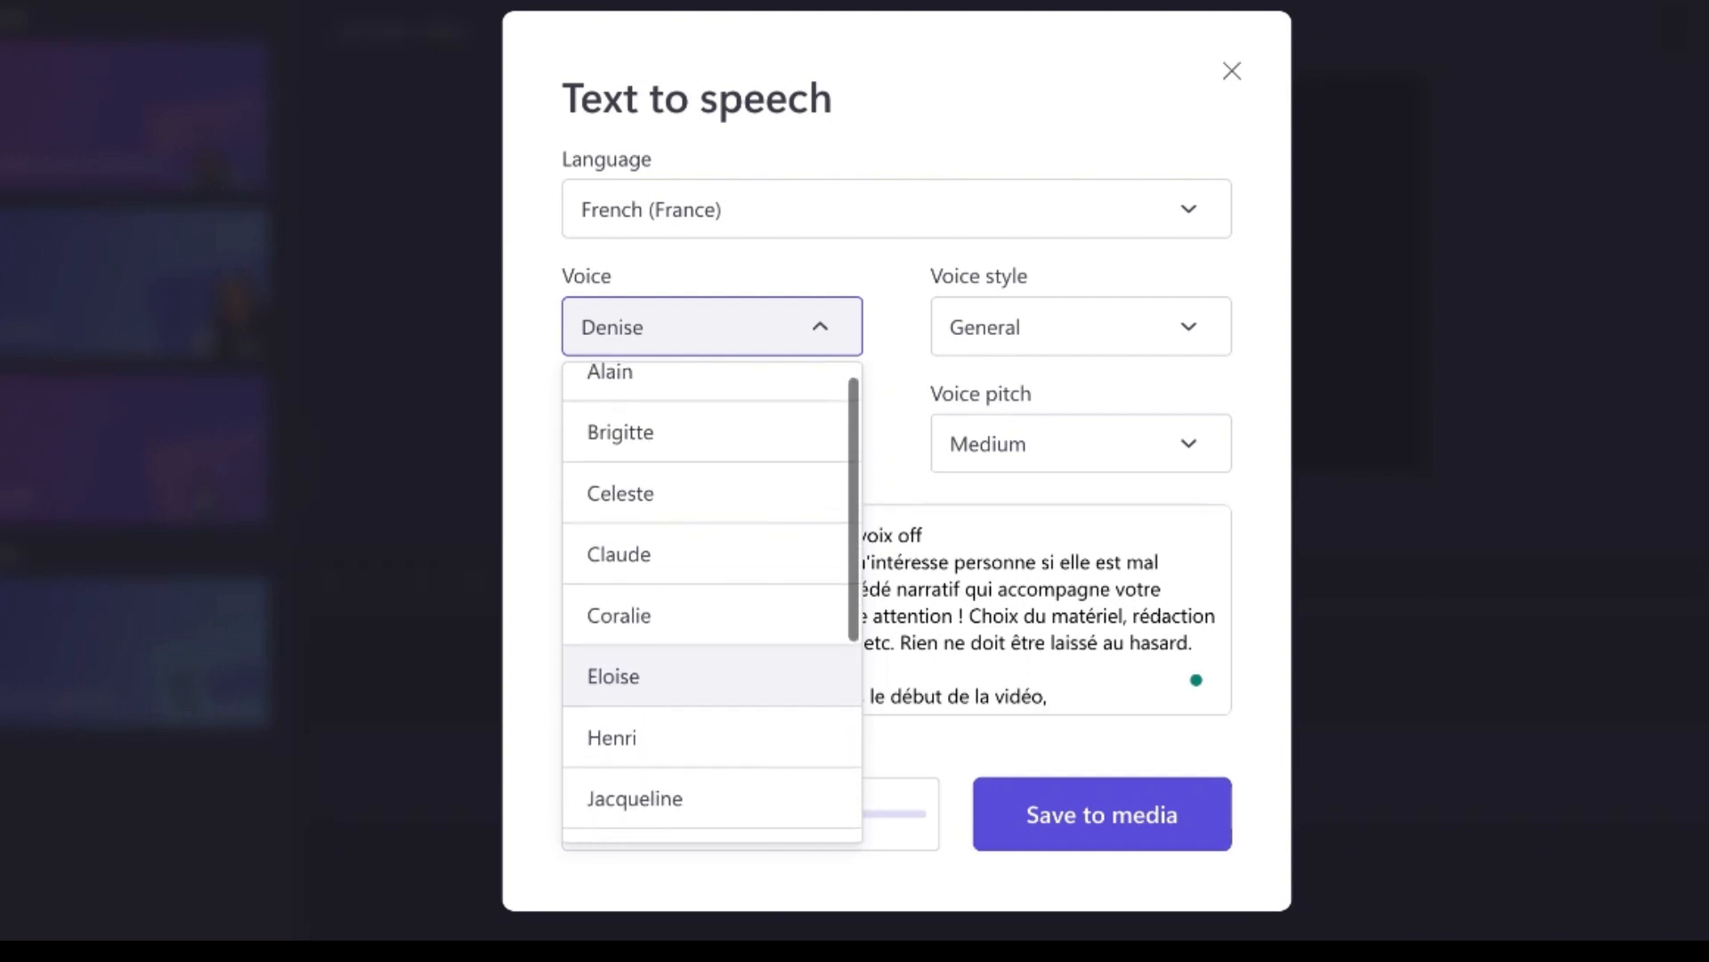
left_click(636, 495)
left_click(601, 817)
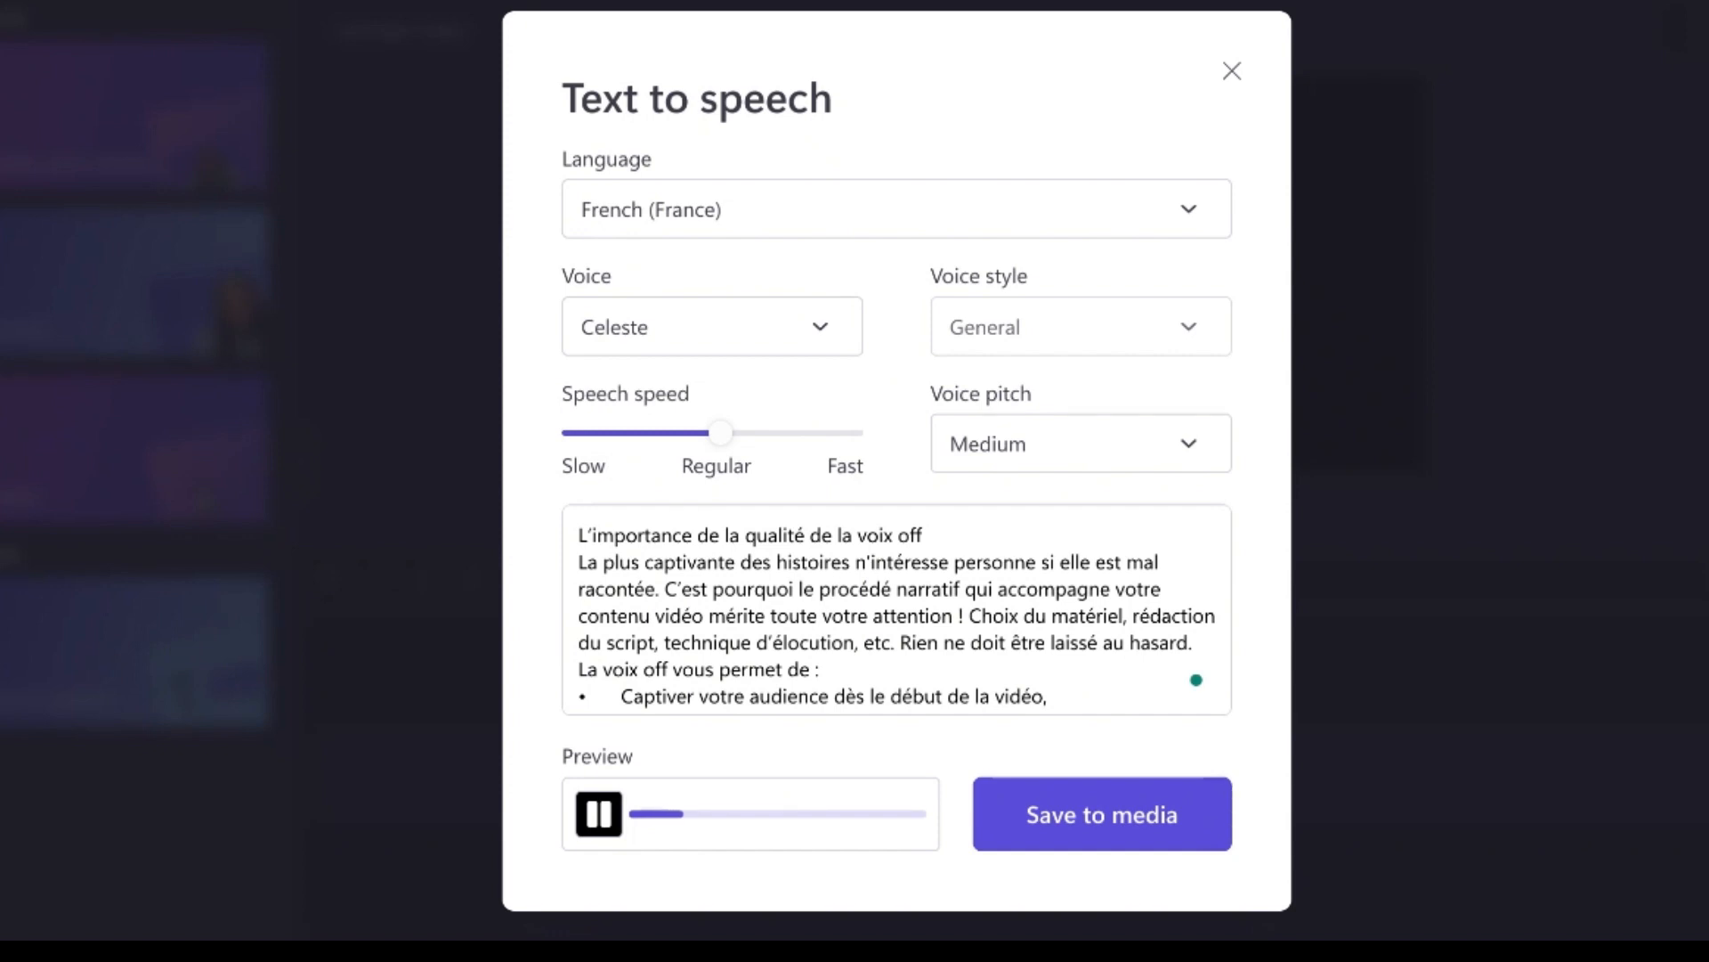
Switch the voice back to Coralie and preview the script once more
left_click(826, 331)
scroll(756, 618, "down", 1)
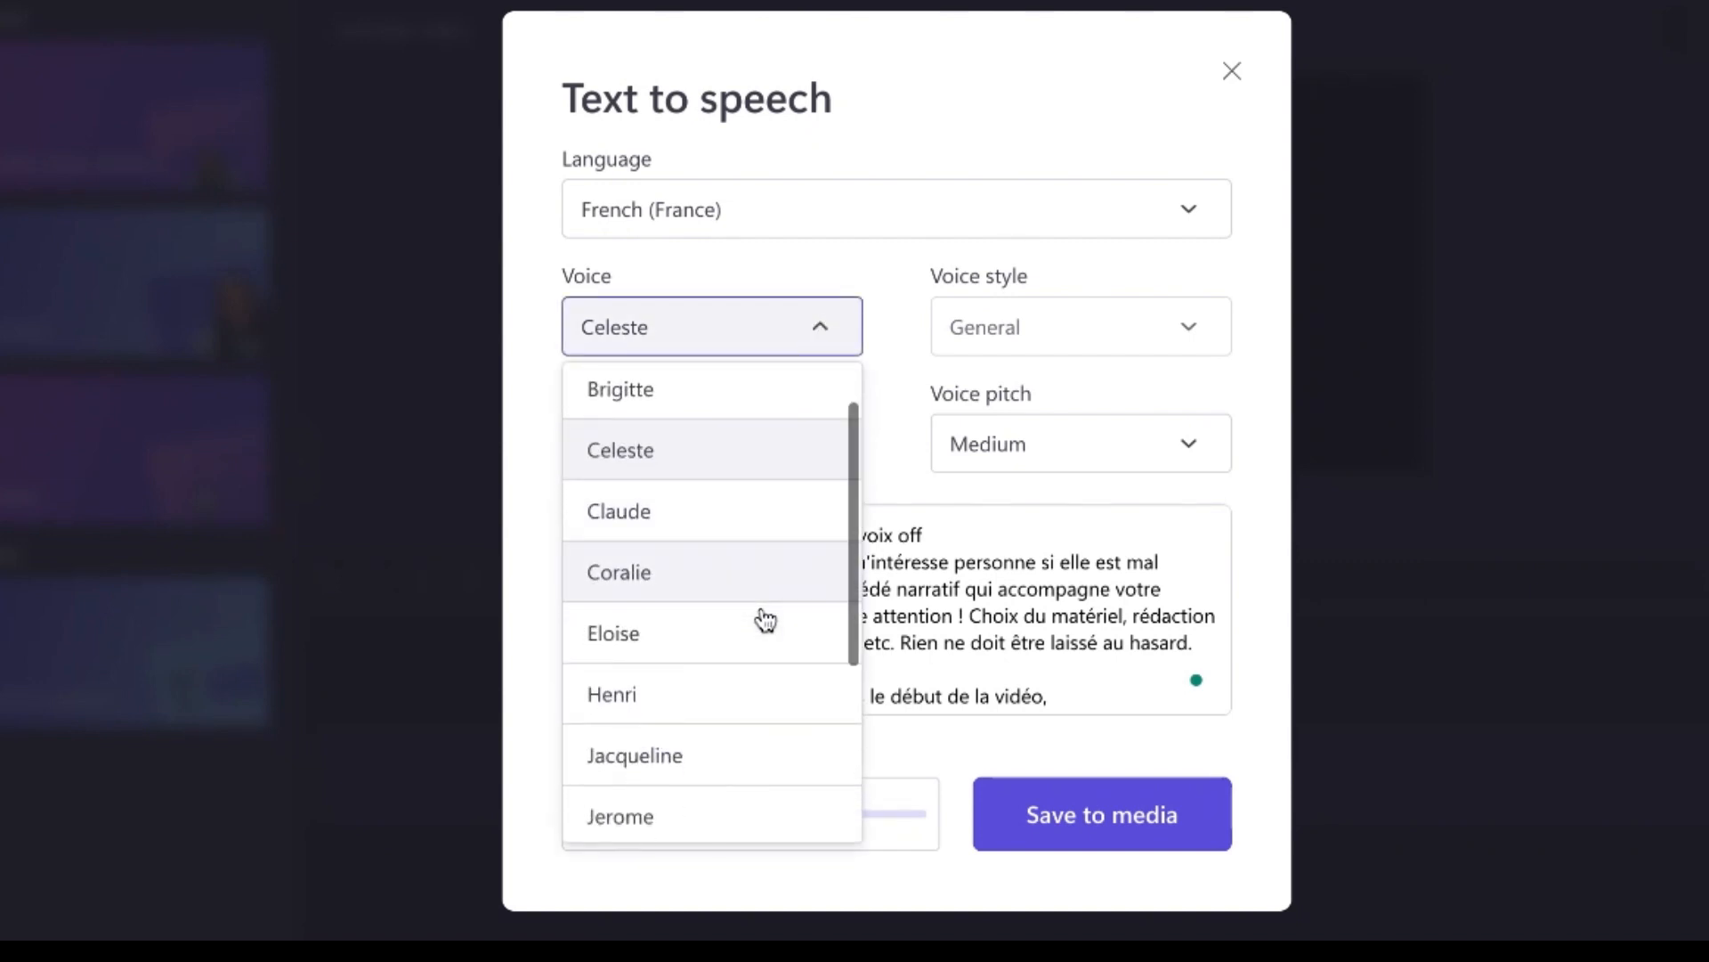
left_click(651, 584)
left_click(601, 819)
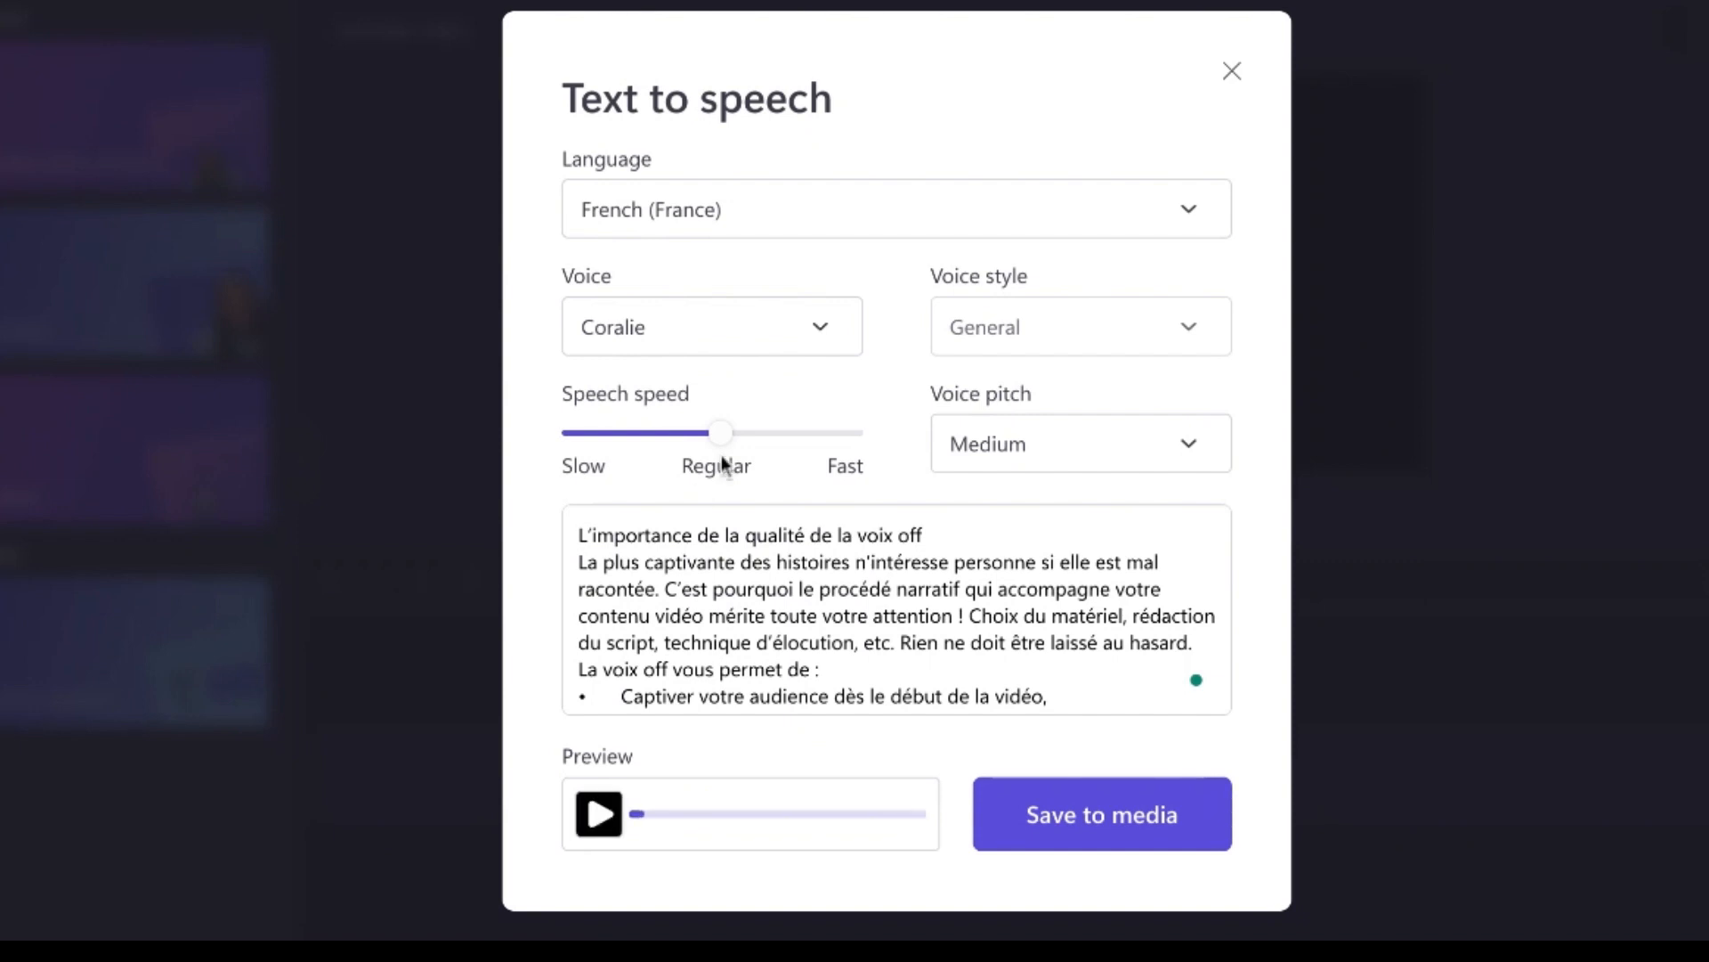
Set the voice to Eloise, play a brief preview of the script and stop it
left_click(825, 332)
scroll(760, 628, "down", 2)
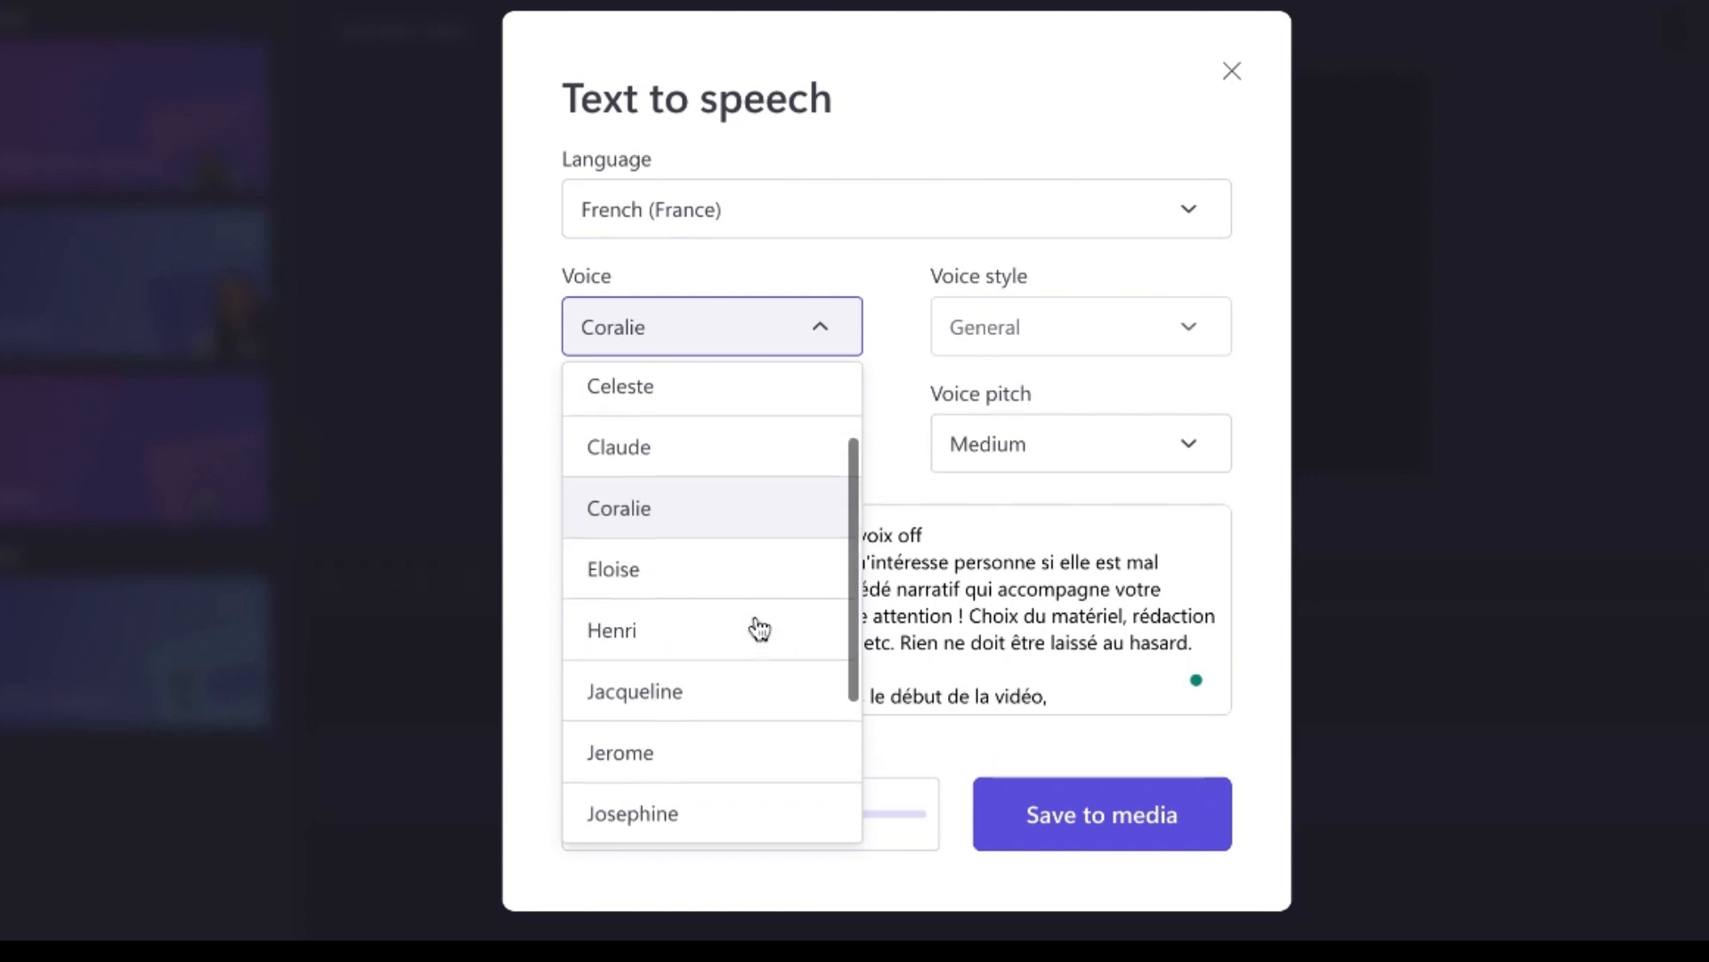
left_click(649, 558)
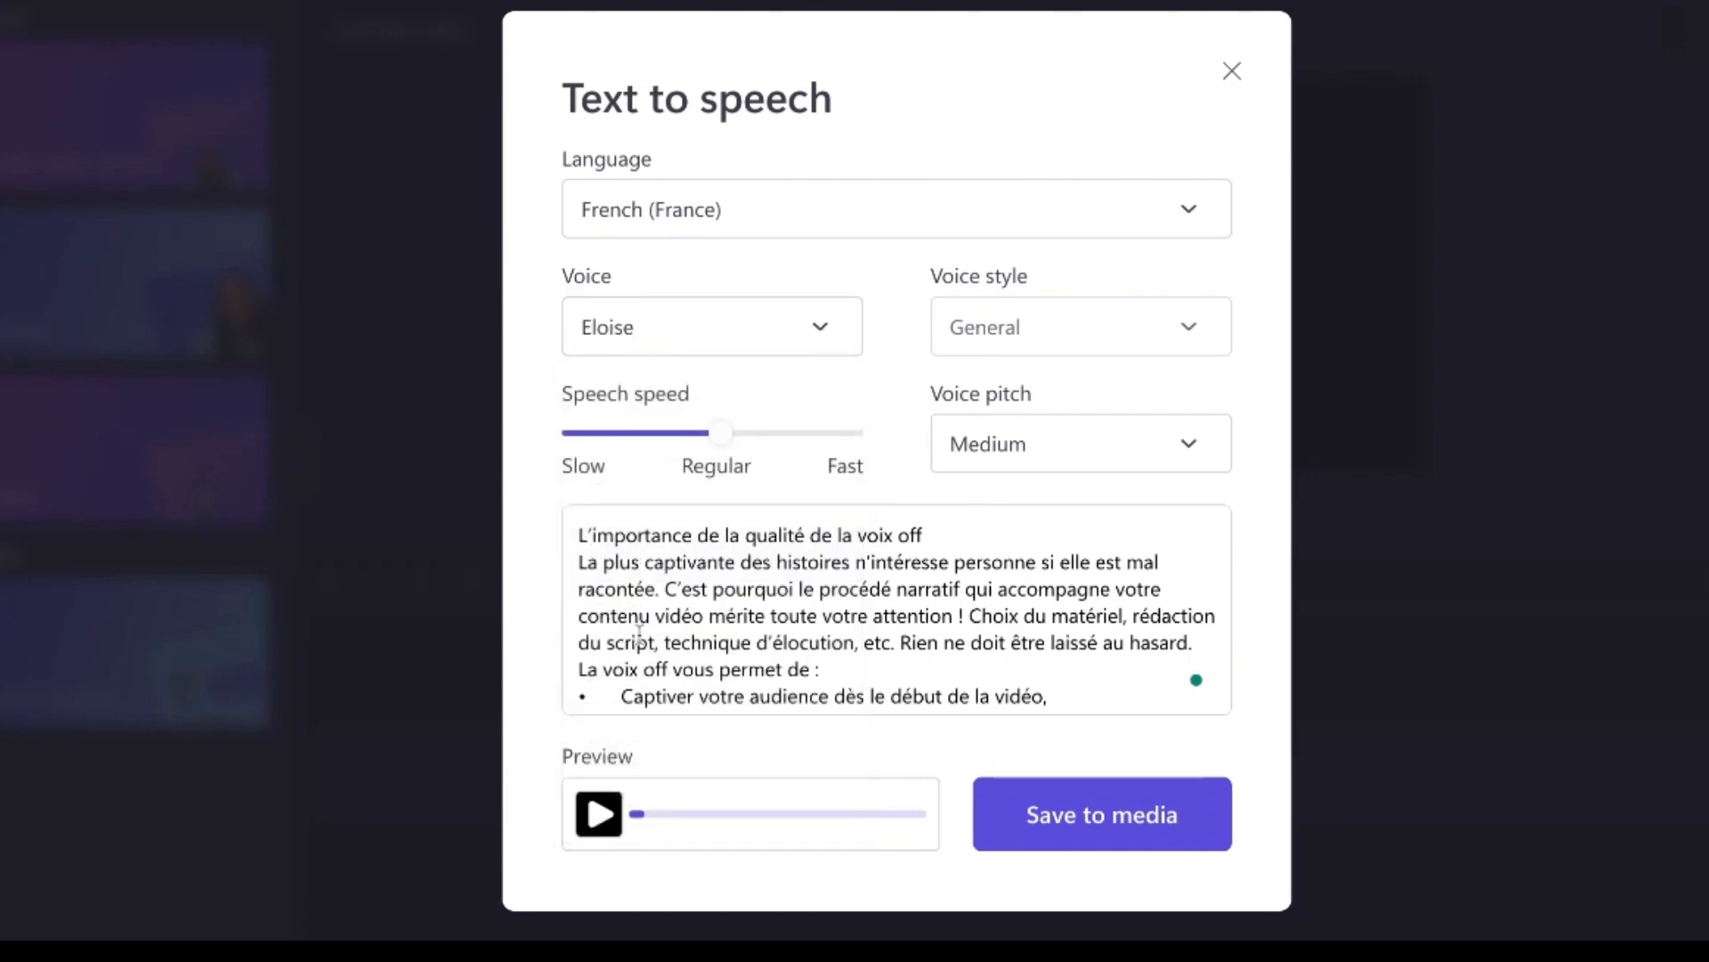
left_click(602, 820)
left_click(602, 821)
Preview the script with the Jacqueline voice, then slow the speech speed slightly and listen to the preview again
left_click(826, 334)
scroll(775, 623, "down", 1)
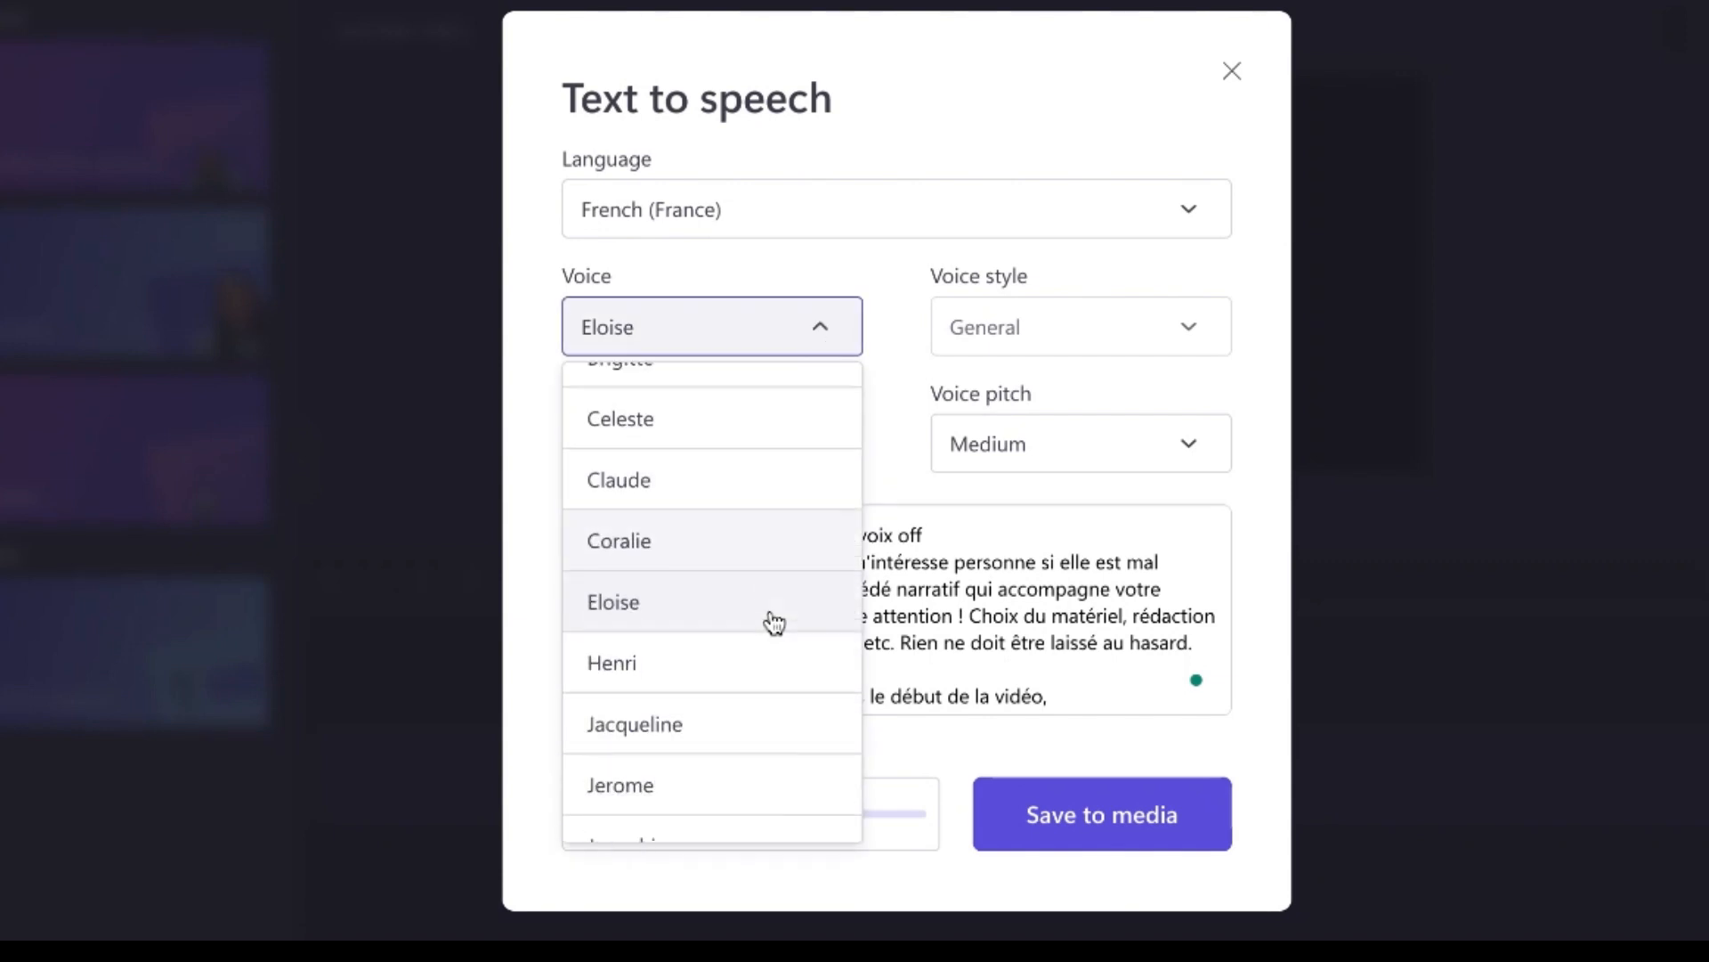
scroll(775, 623, "down", 1)
left_click(680, 660)
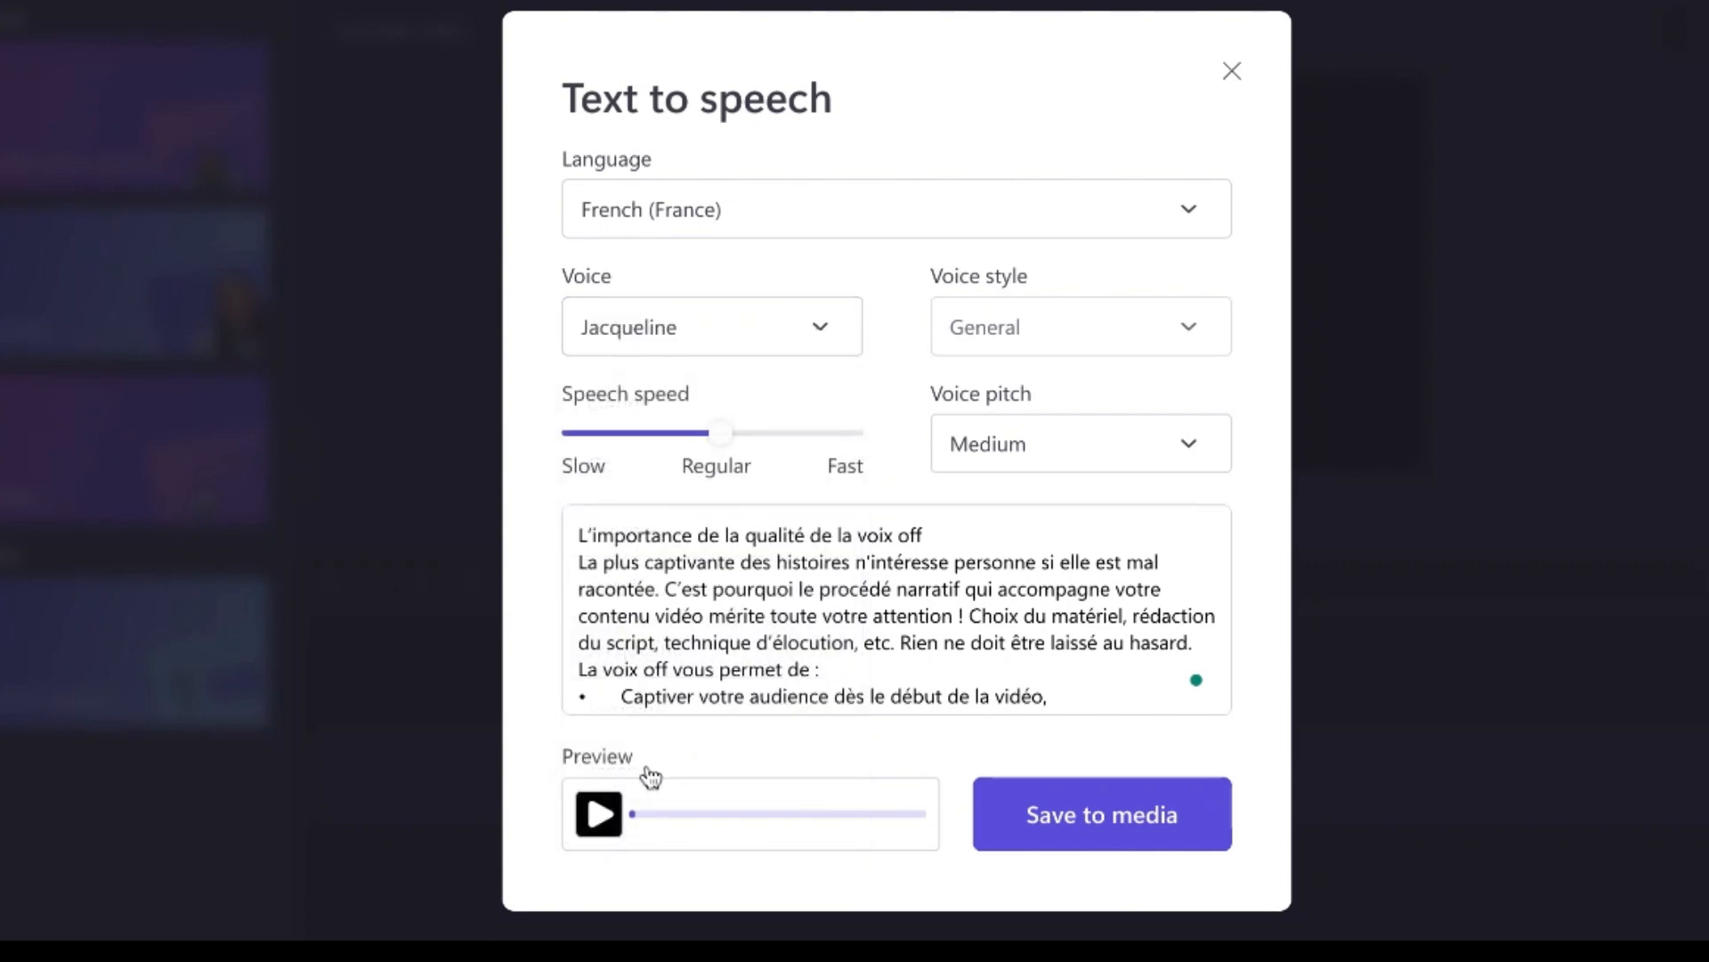
left_click(600, 815)
key("space")
left_click(721, 435)
left_click(600, 817)
Preview the script with the Alain voice, then with the Claude voice for comparison
left_click(820, 329)
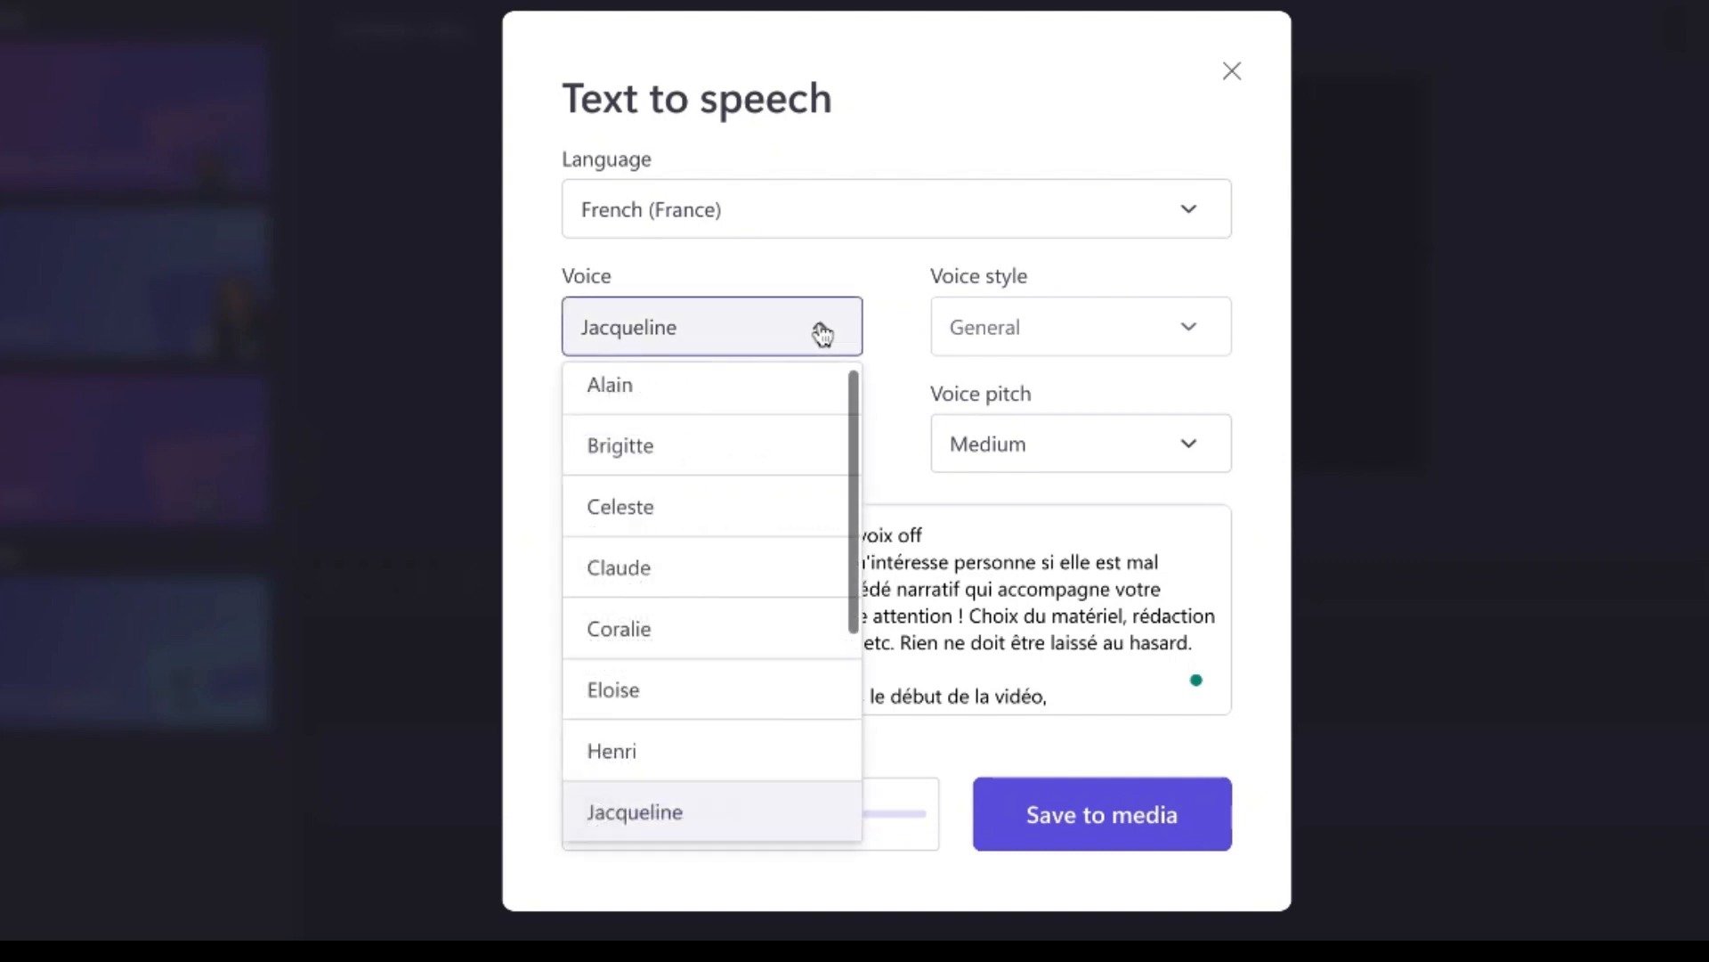
left_click(692, 402)
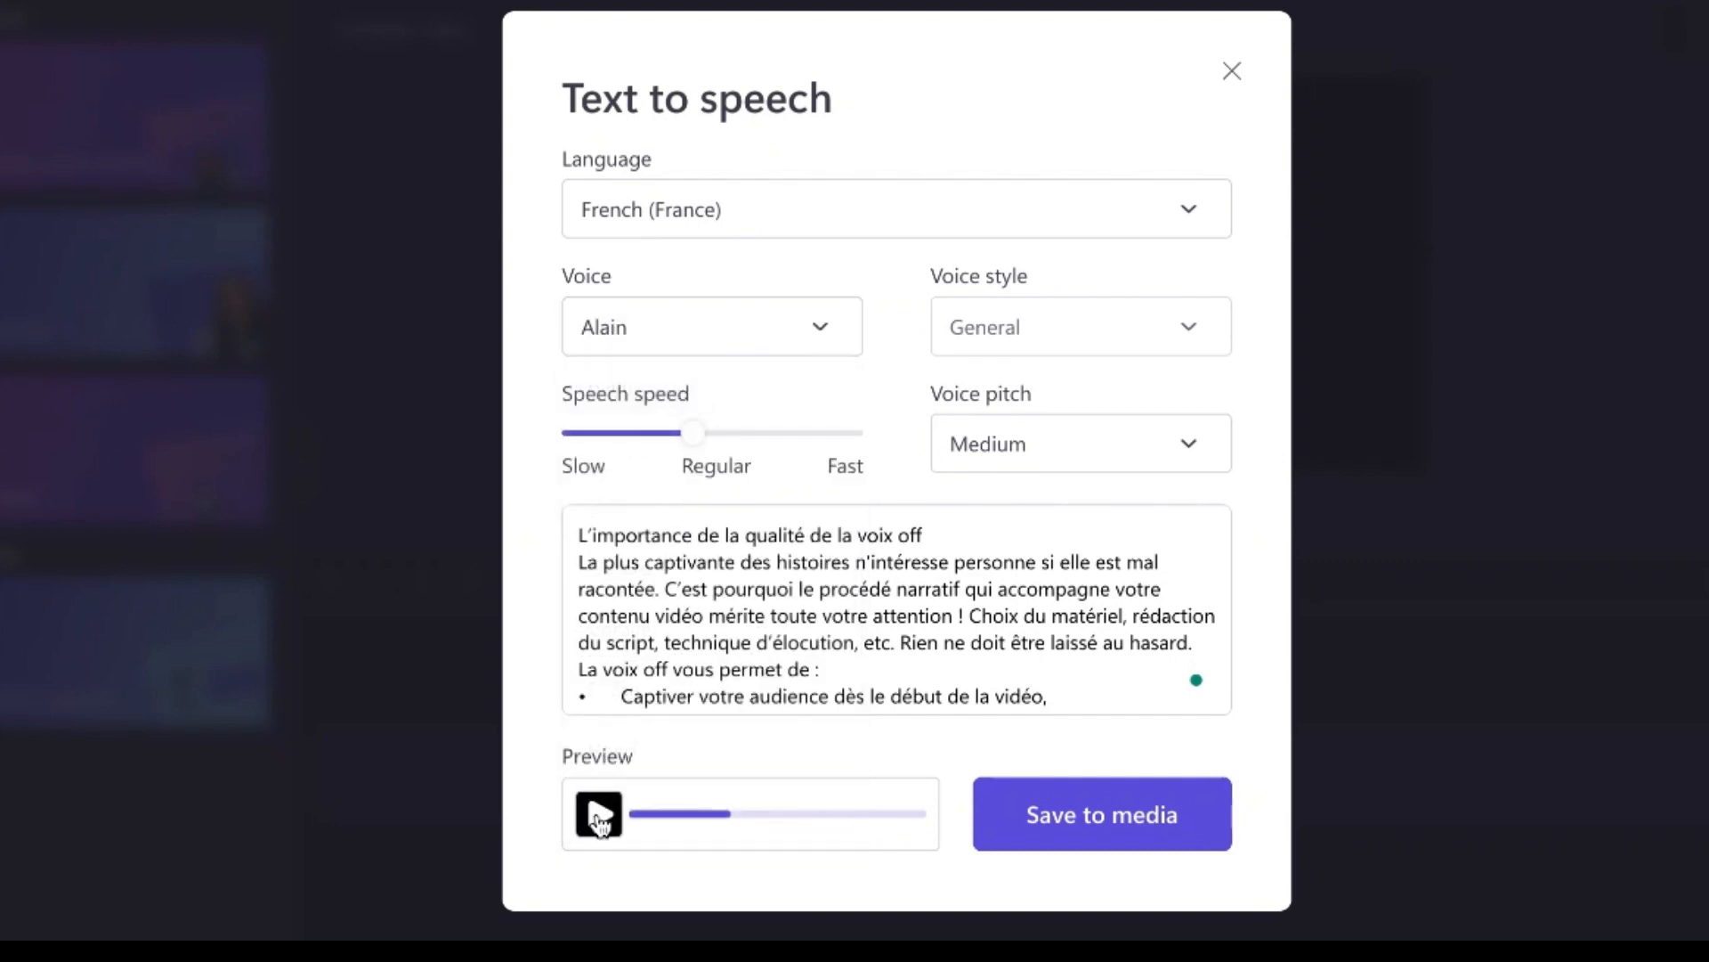
left_click(597, 816)
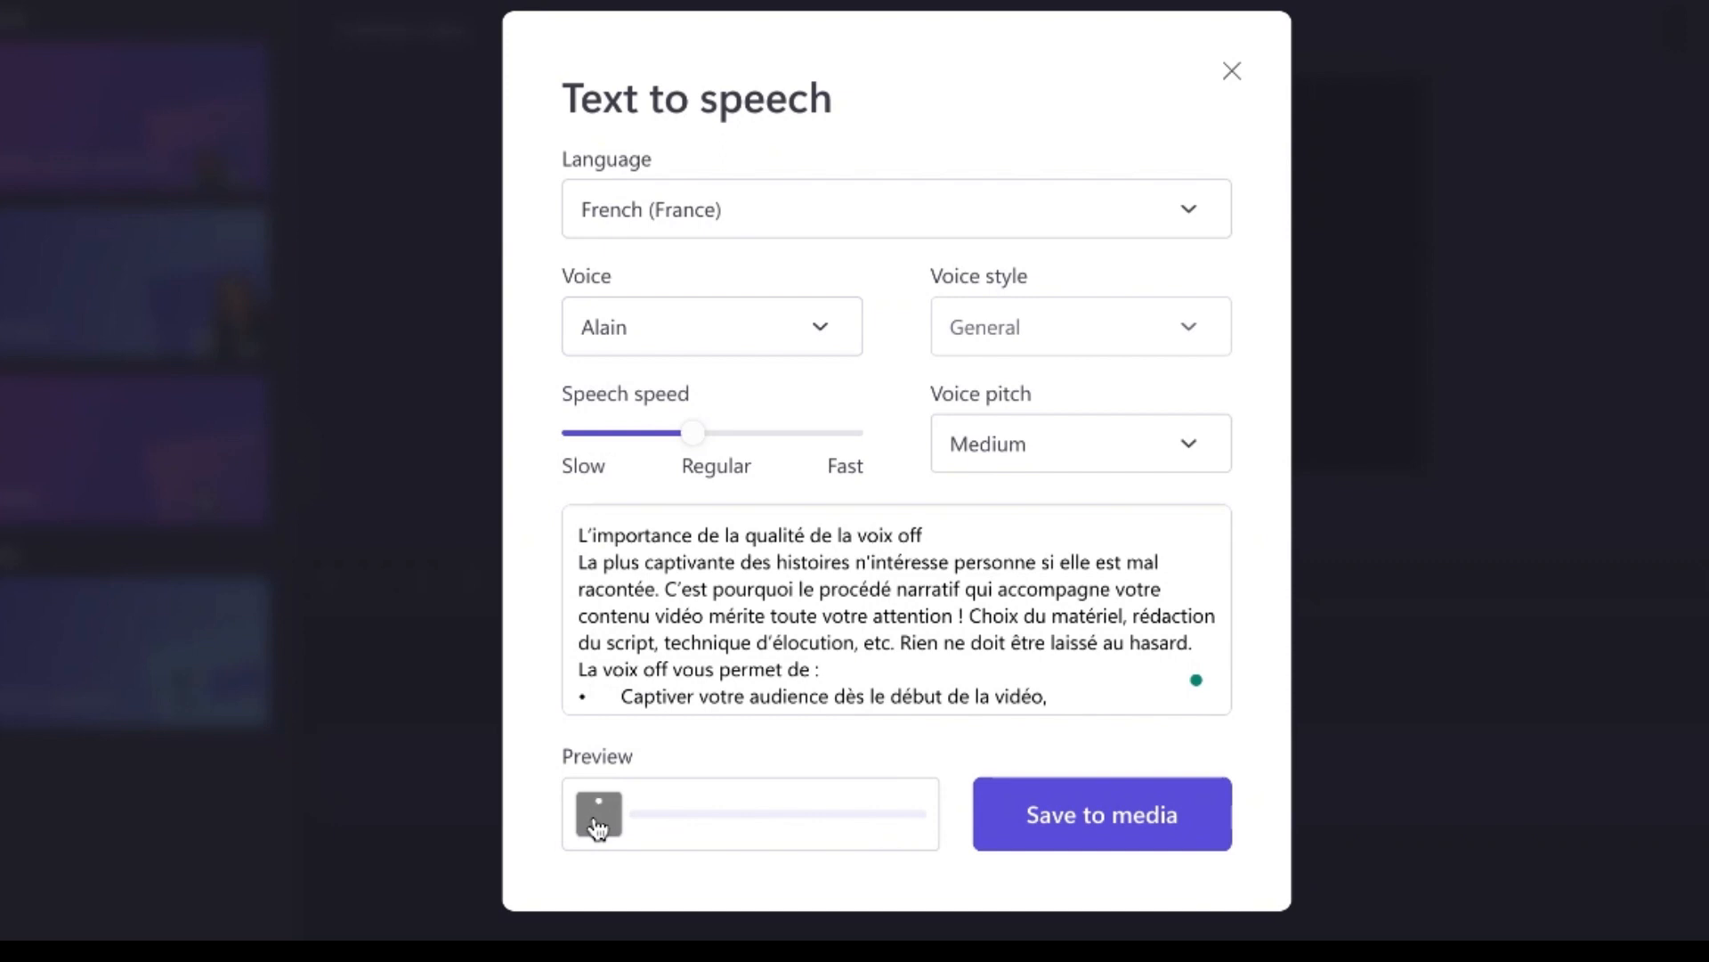
left_click(825, 329)
left_click(721, 567)
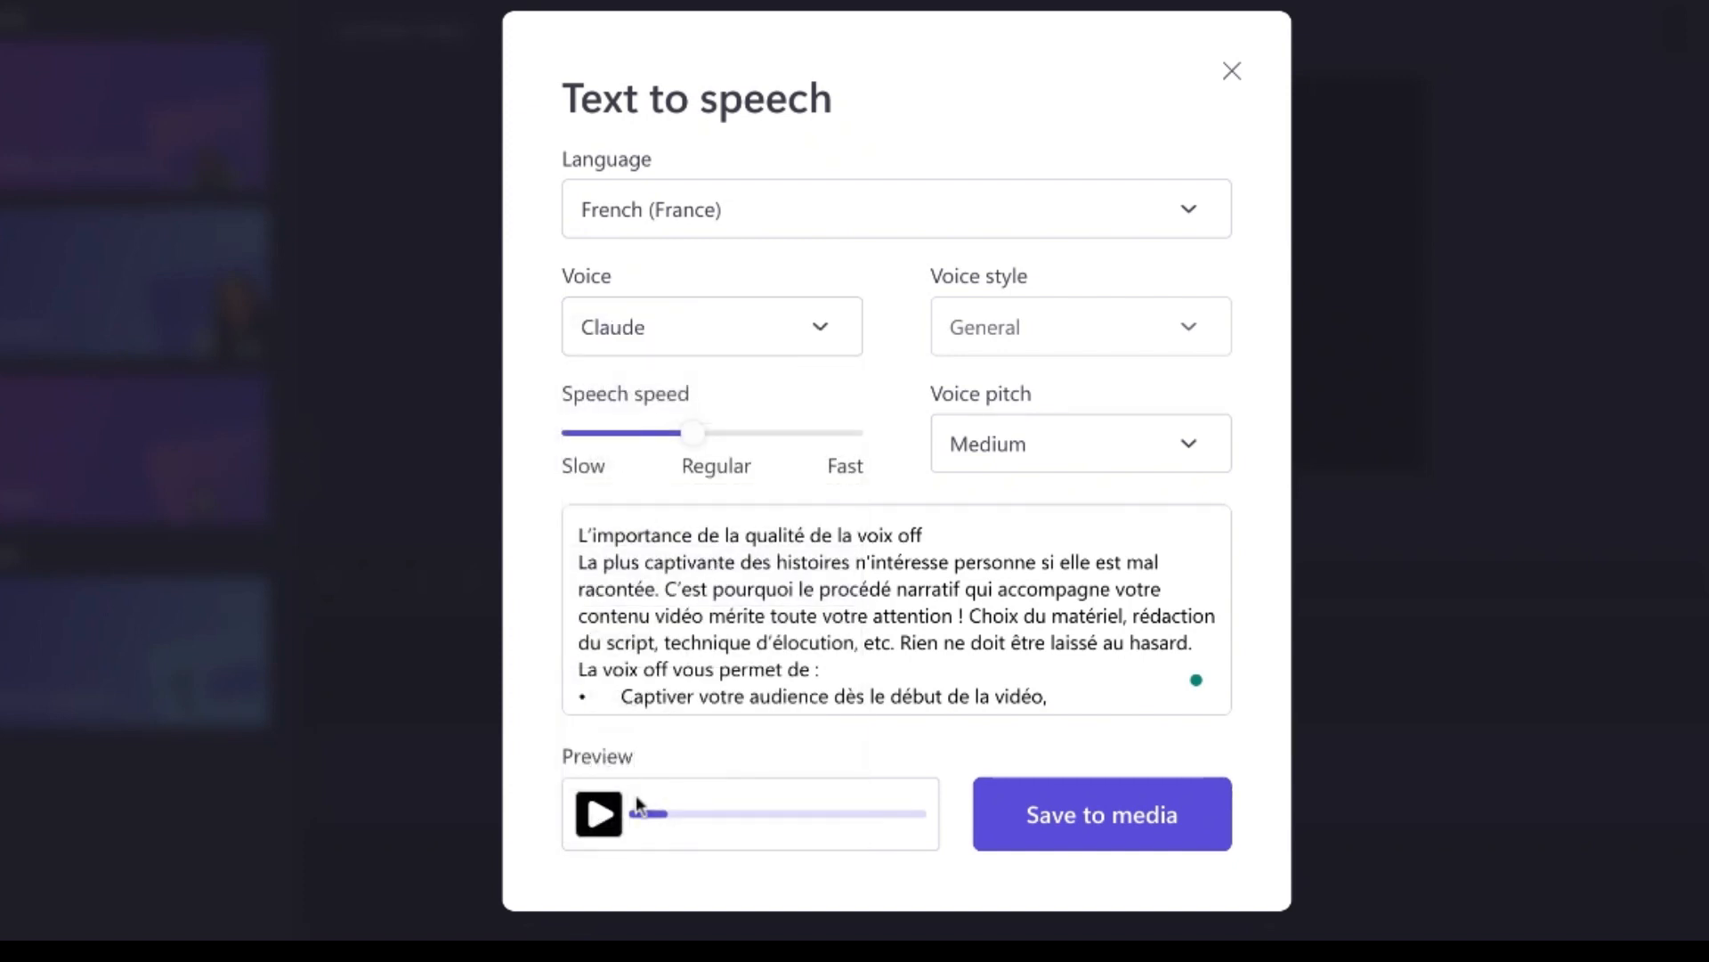
left_click(599, 816)
Change the voice to Henri and listen to the script preview
left_click(824, 330)
scroll(726, 668, "down", 2)
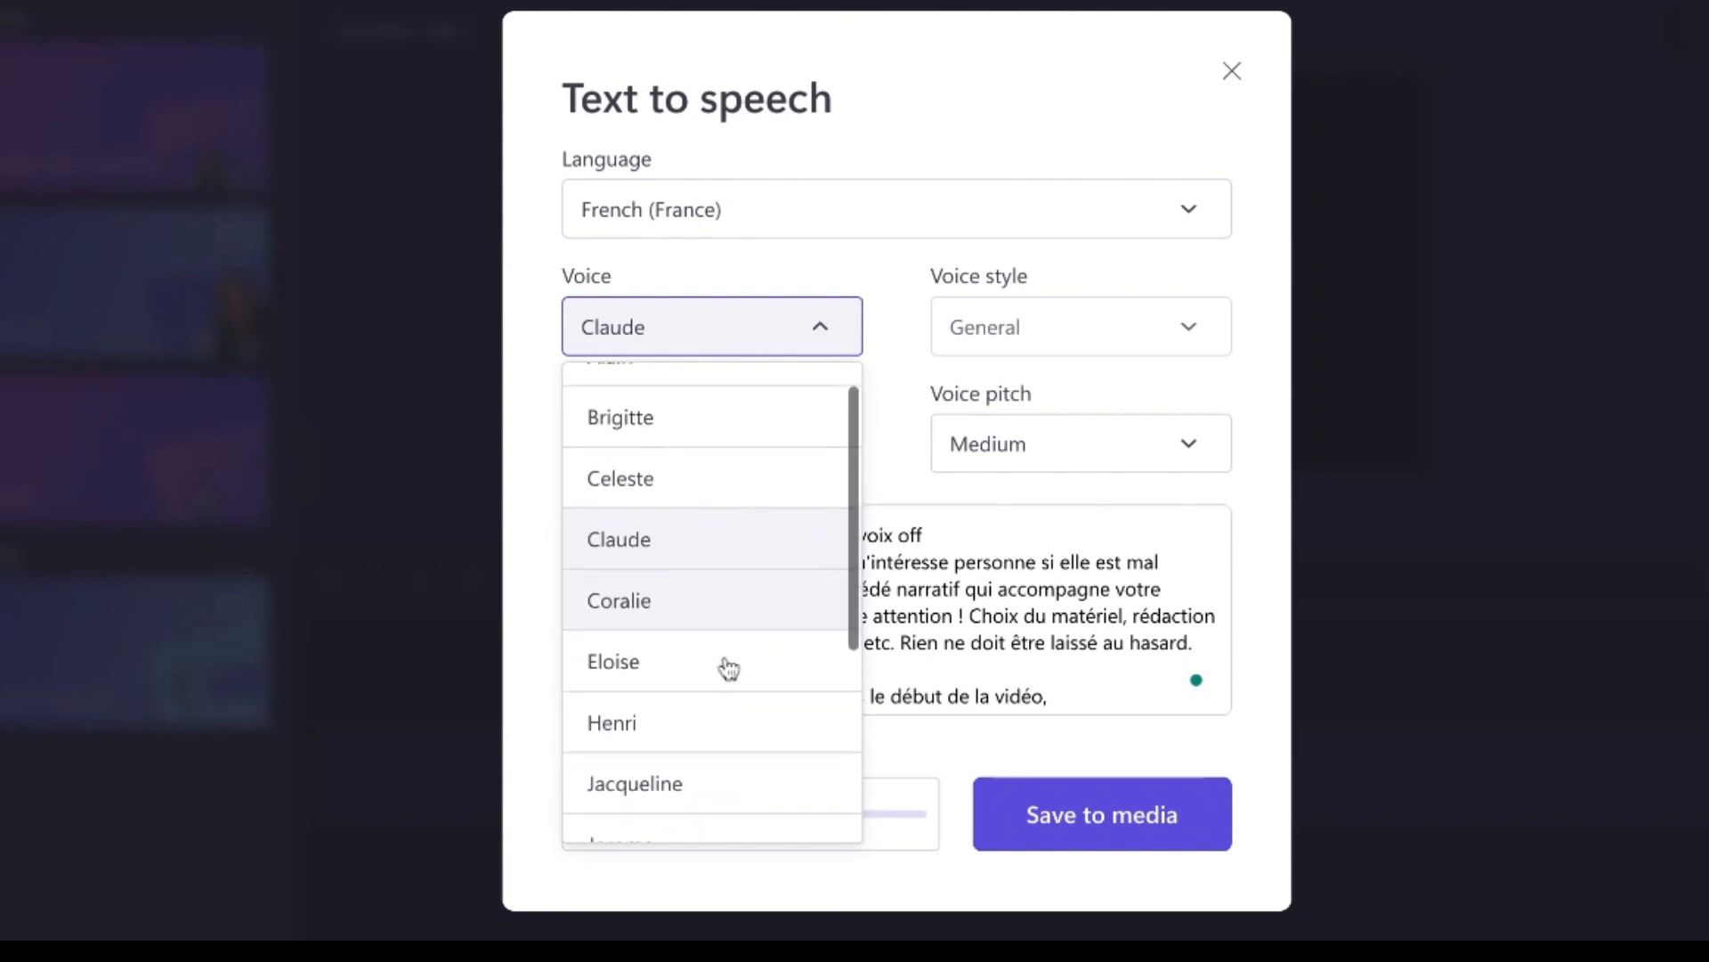
left_click(671, 628)
left_click(598, 814)
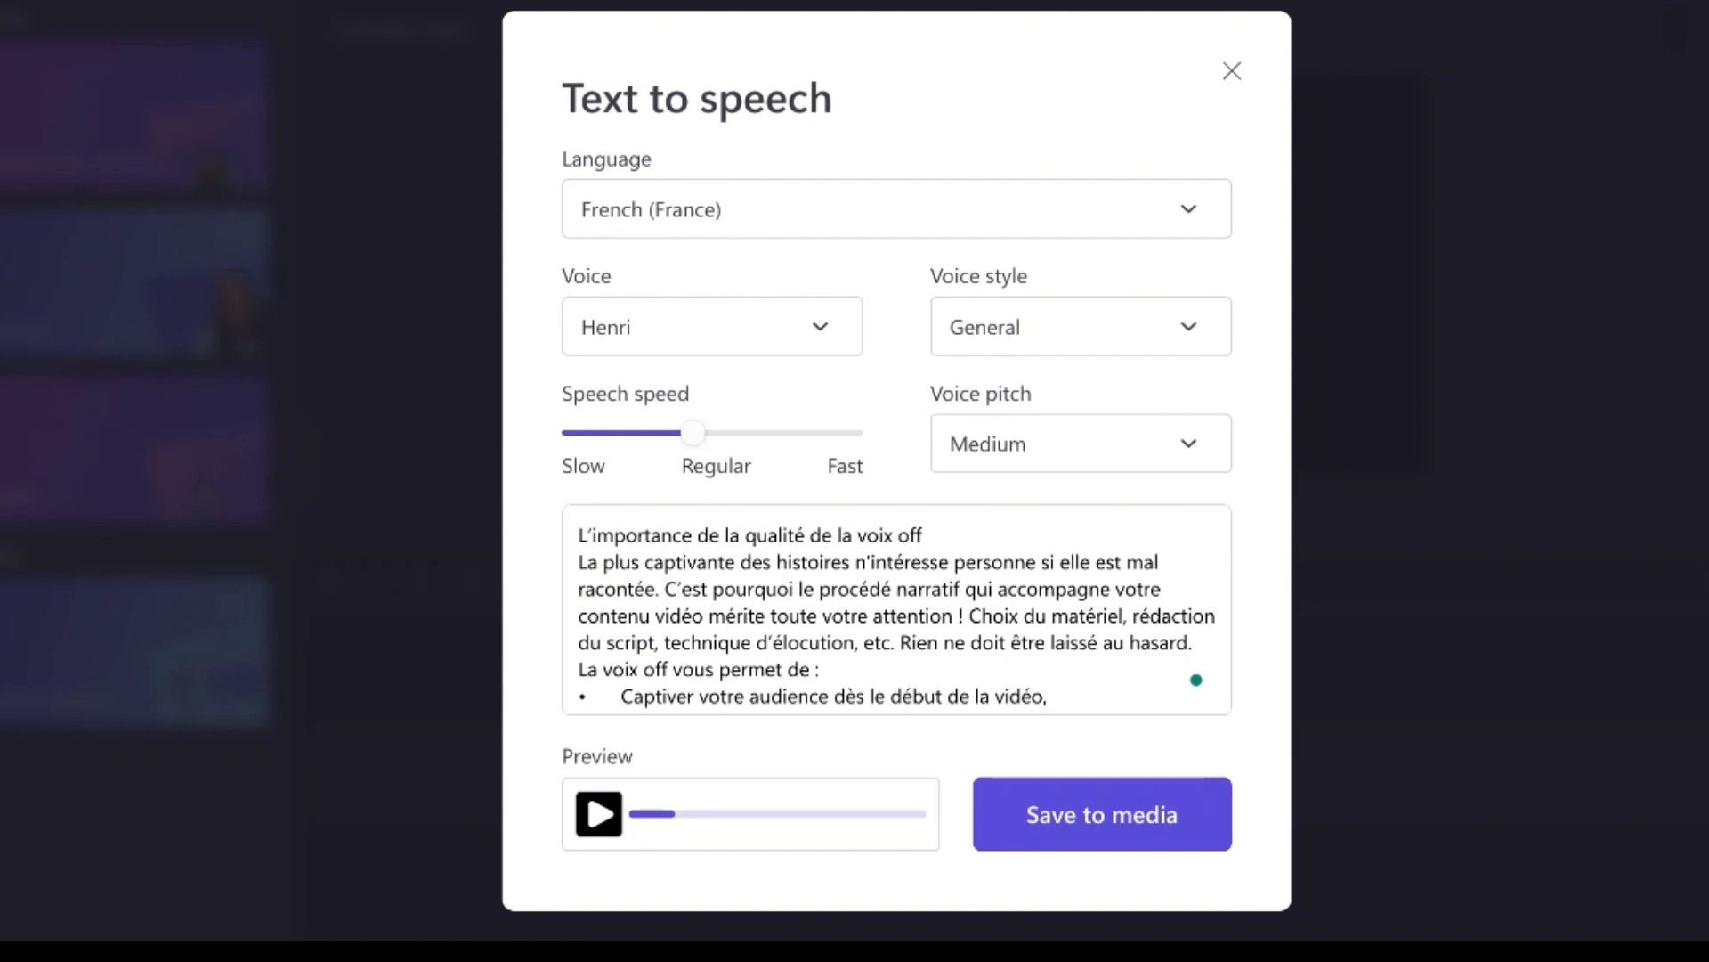
Choose Jacqueline as the voice and save the generated voice-over to the project media
left_click(824, 327)
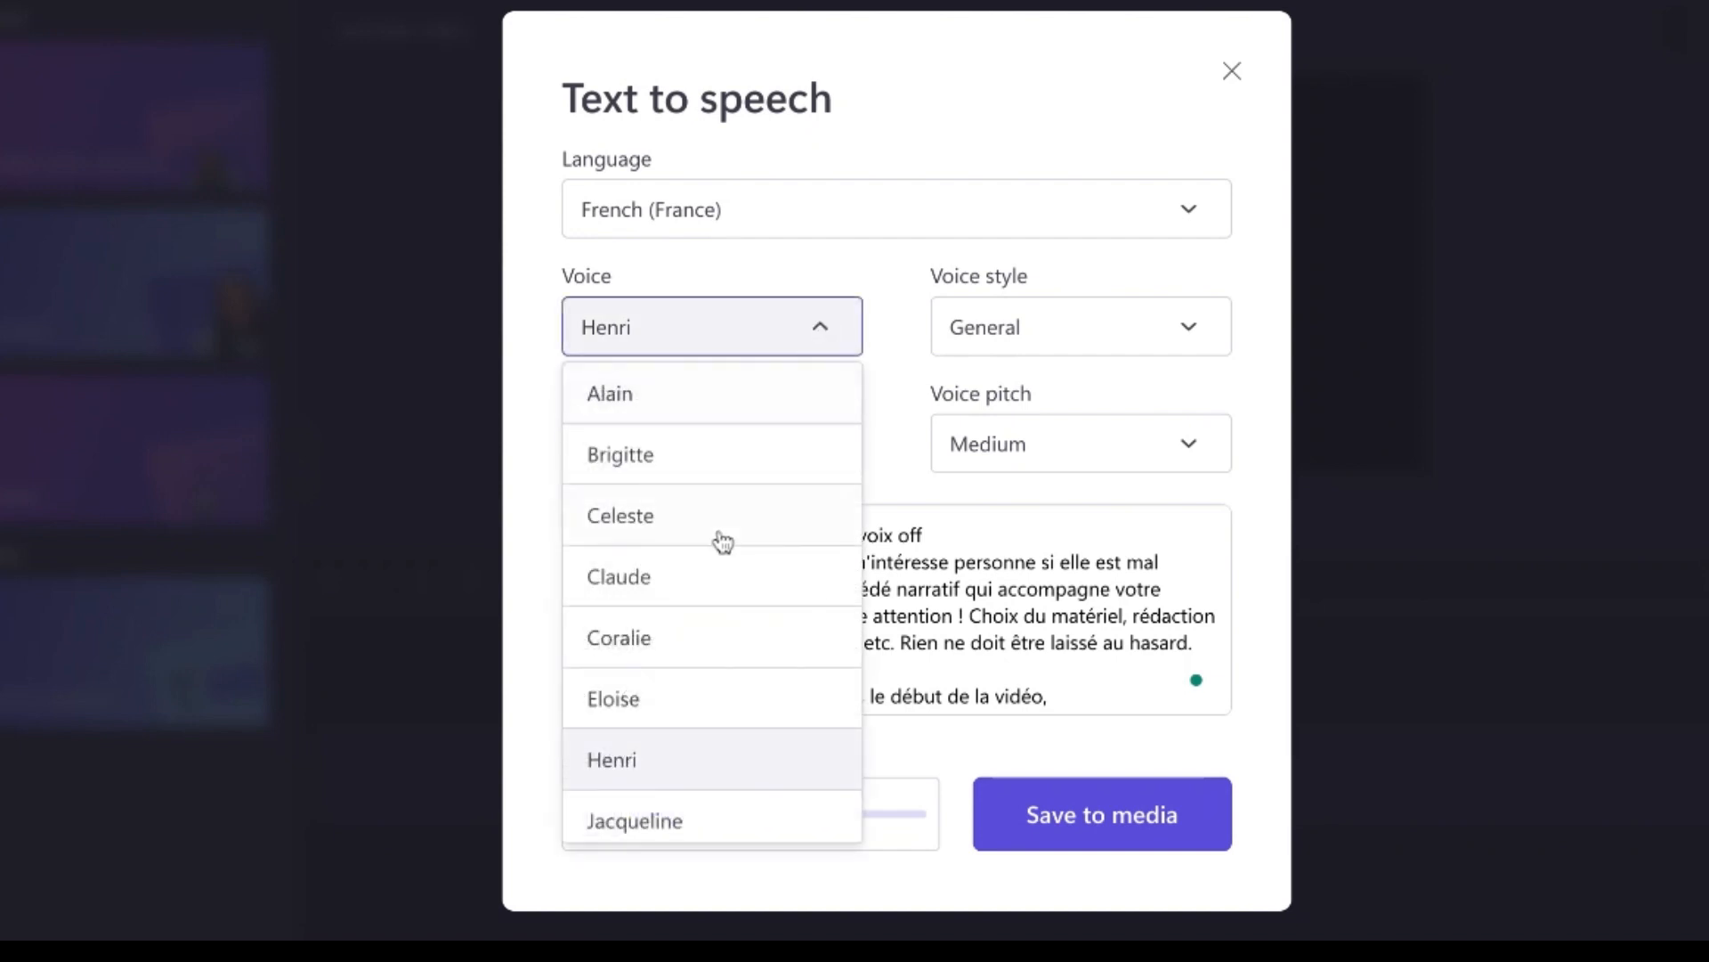
scroll(711, 572, "down", 1)
scroll(711, 572, "down", 2)
left_click(678, 673)
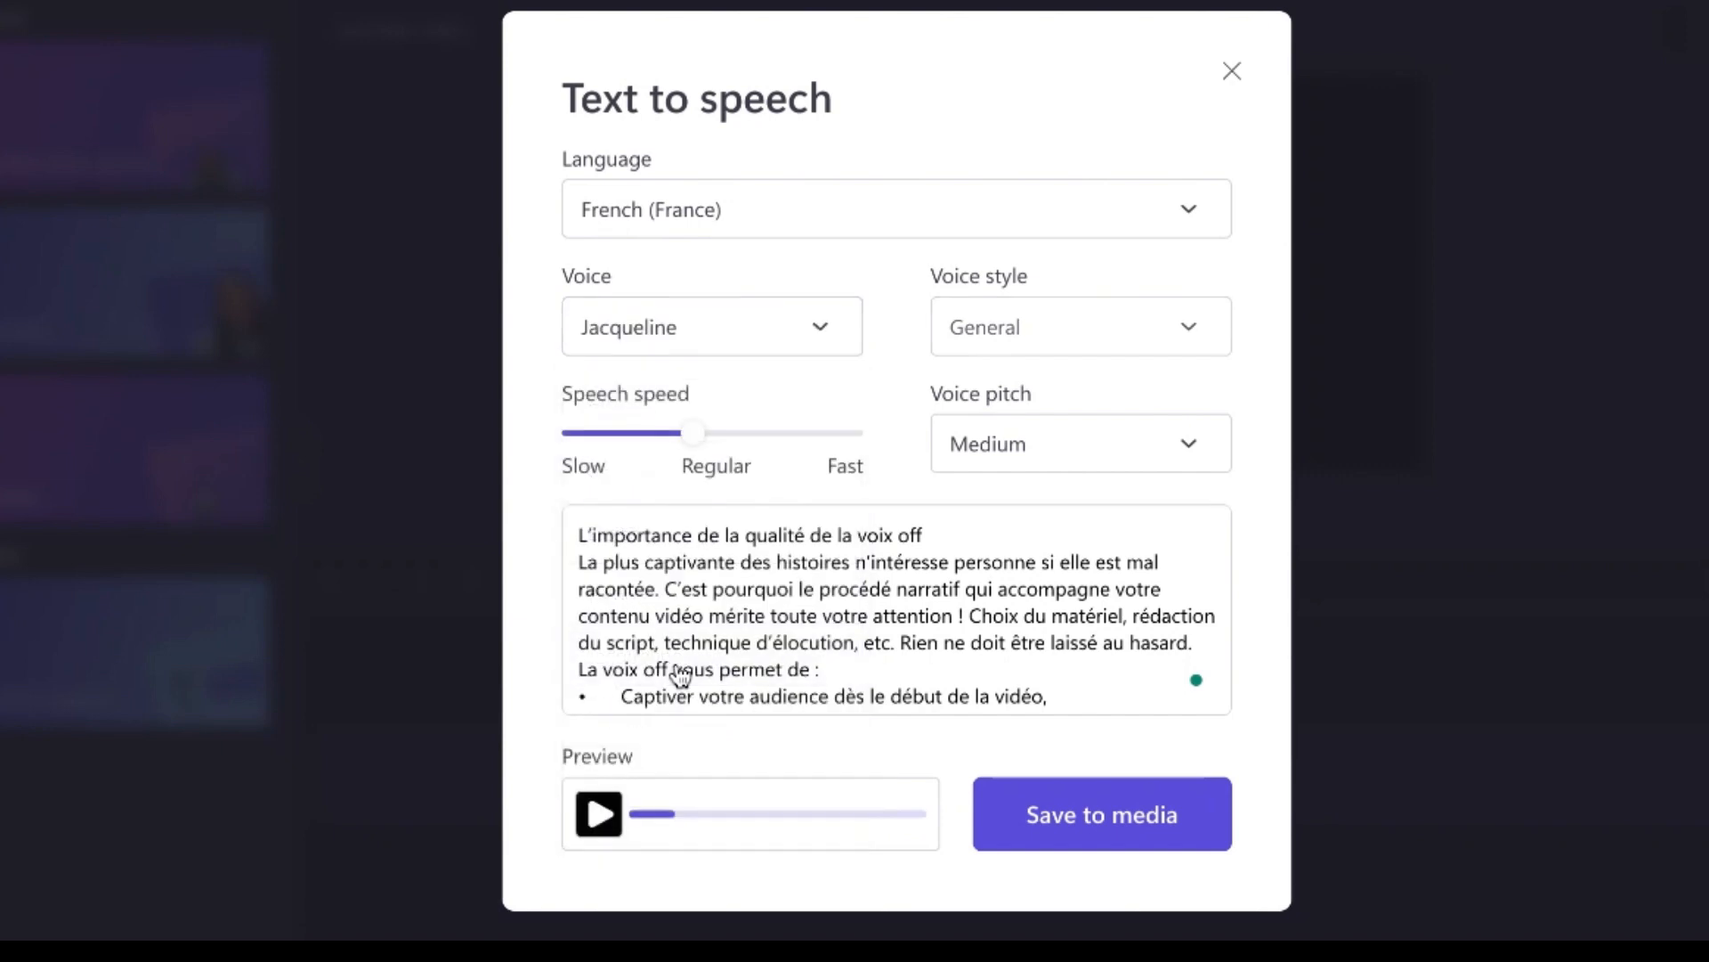
left_click(1133, 828)
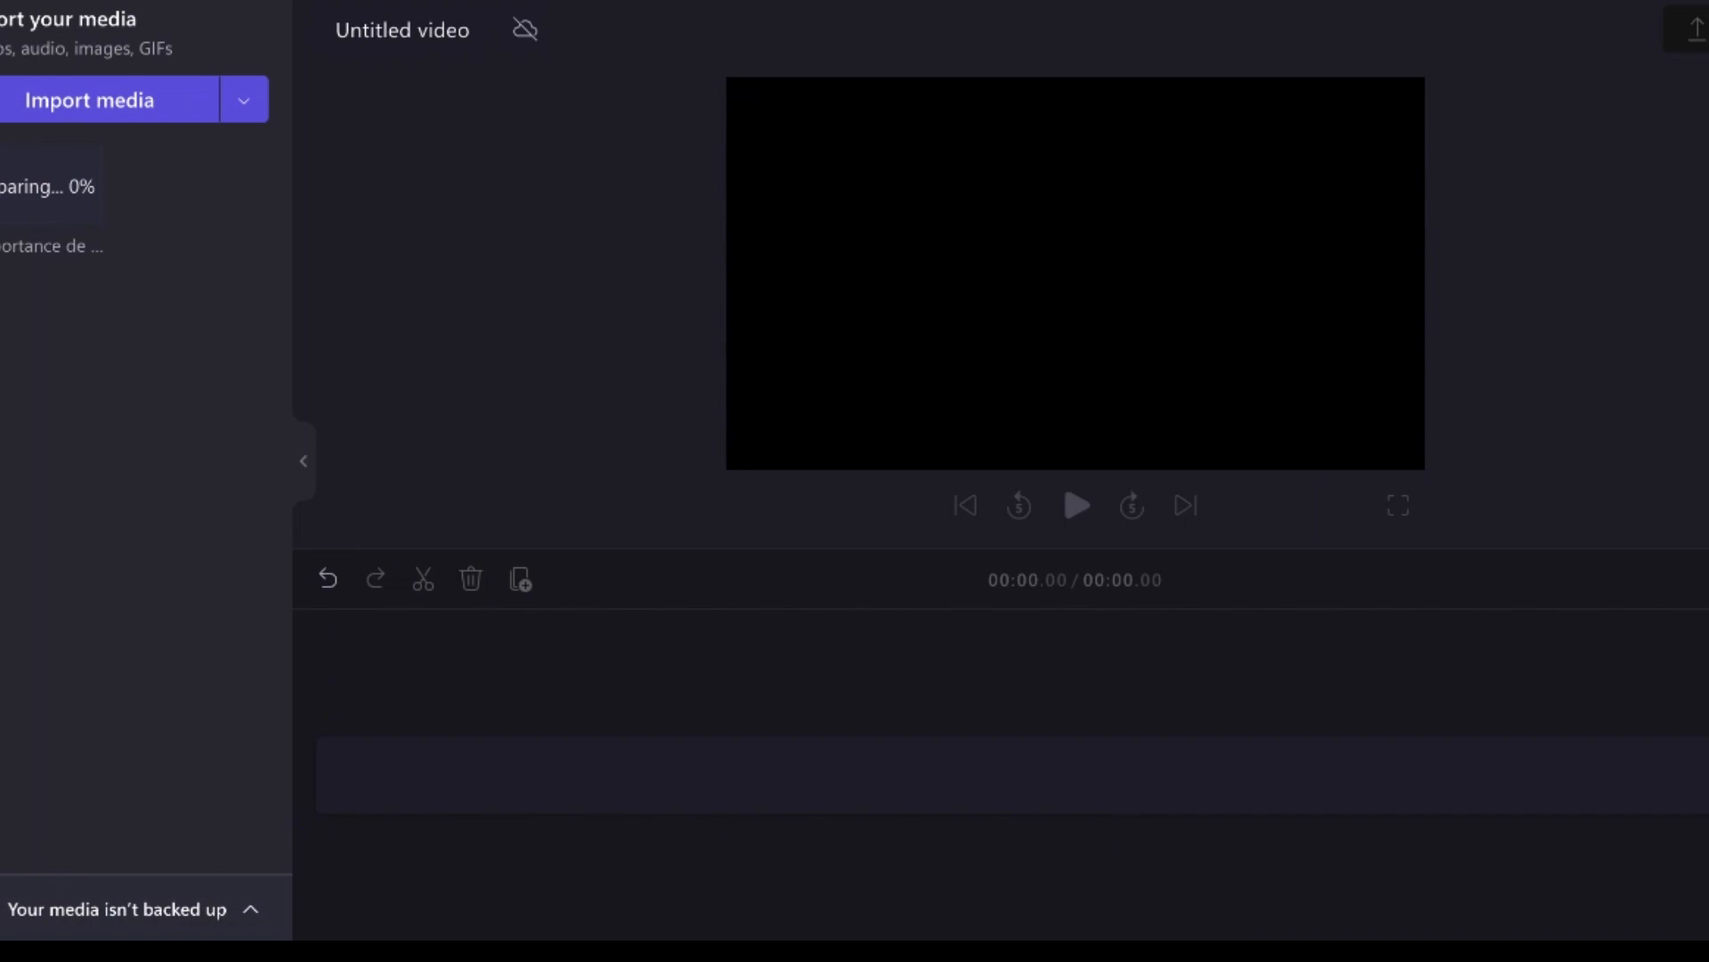
Place the generated voice-over at the start of the timeline, then play its opening seconds and pause
left_click_drag(51, 179, 1111, 773)
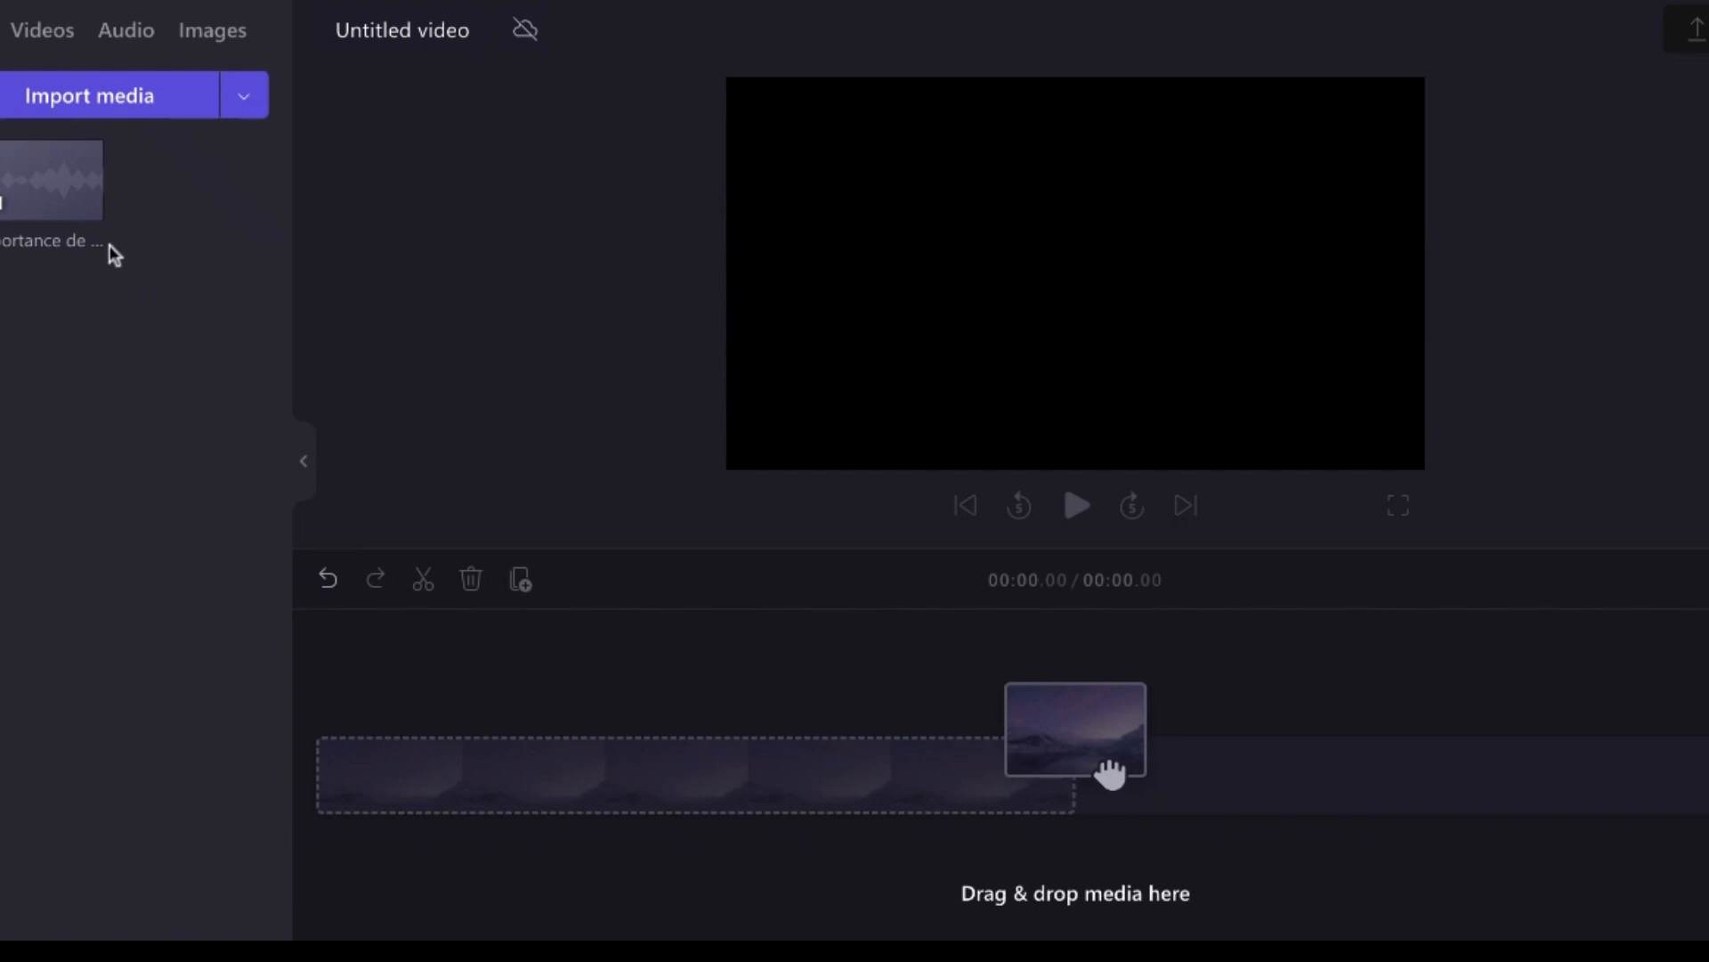
mouse_move(15, 185)
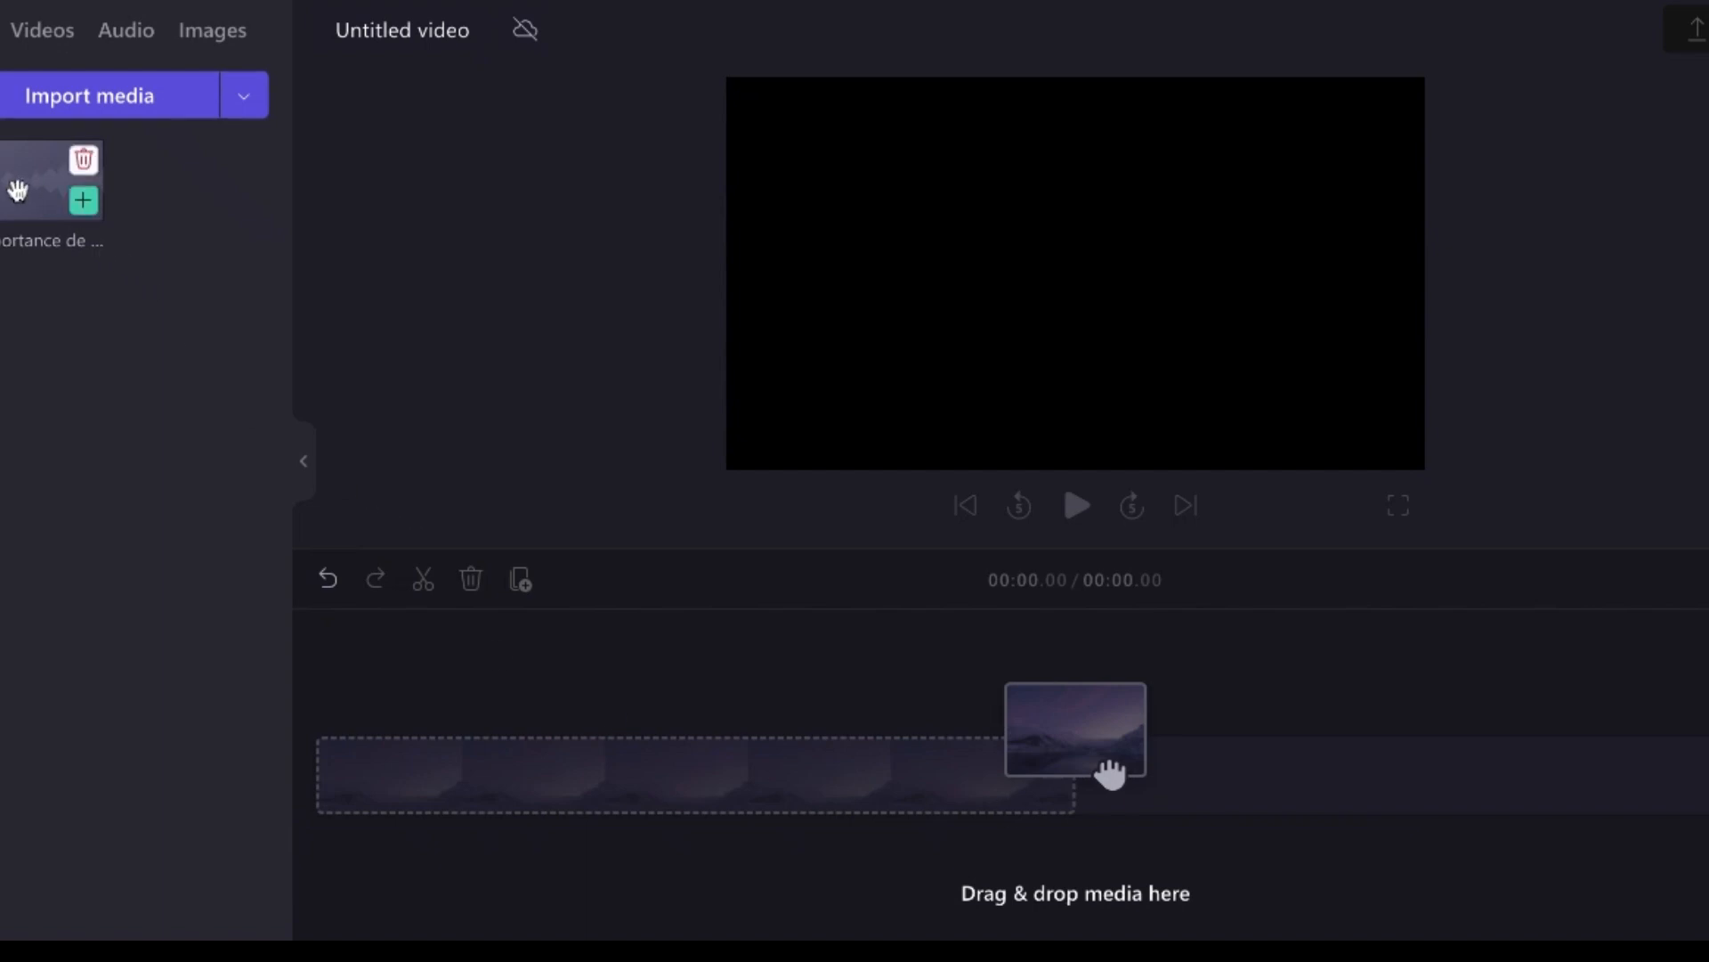
left_click_drag(18, 190, 448, 793)
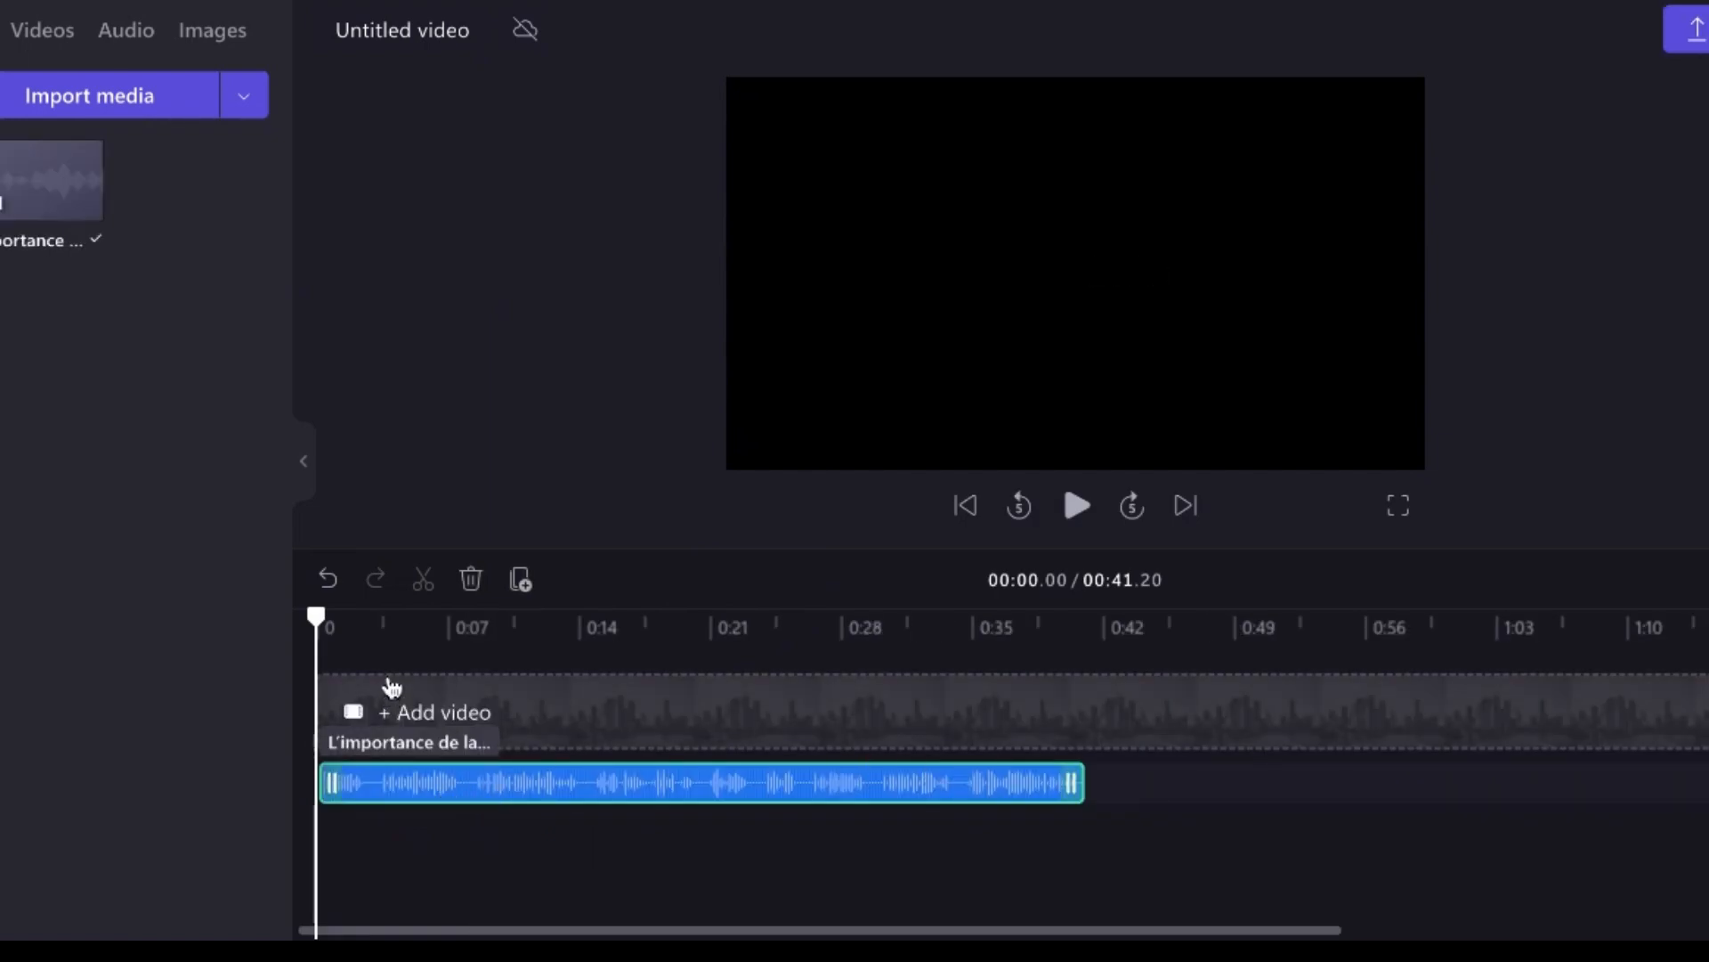
left_click(1076, 506)
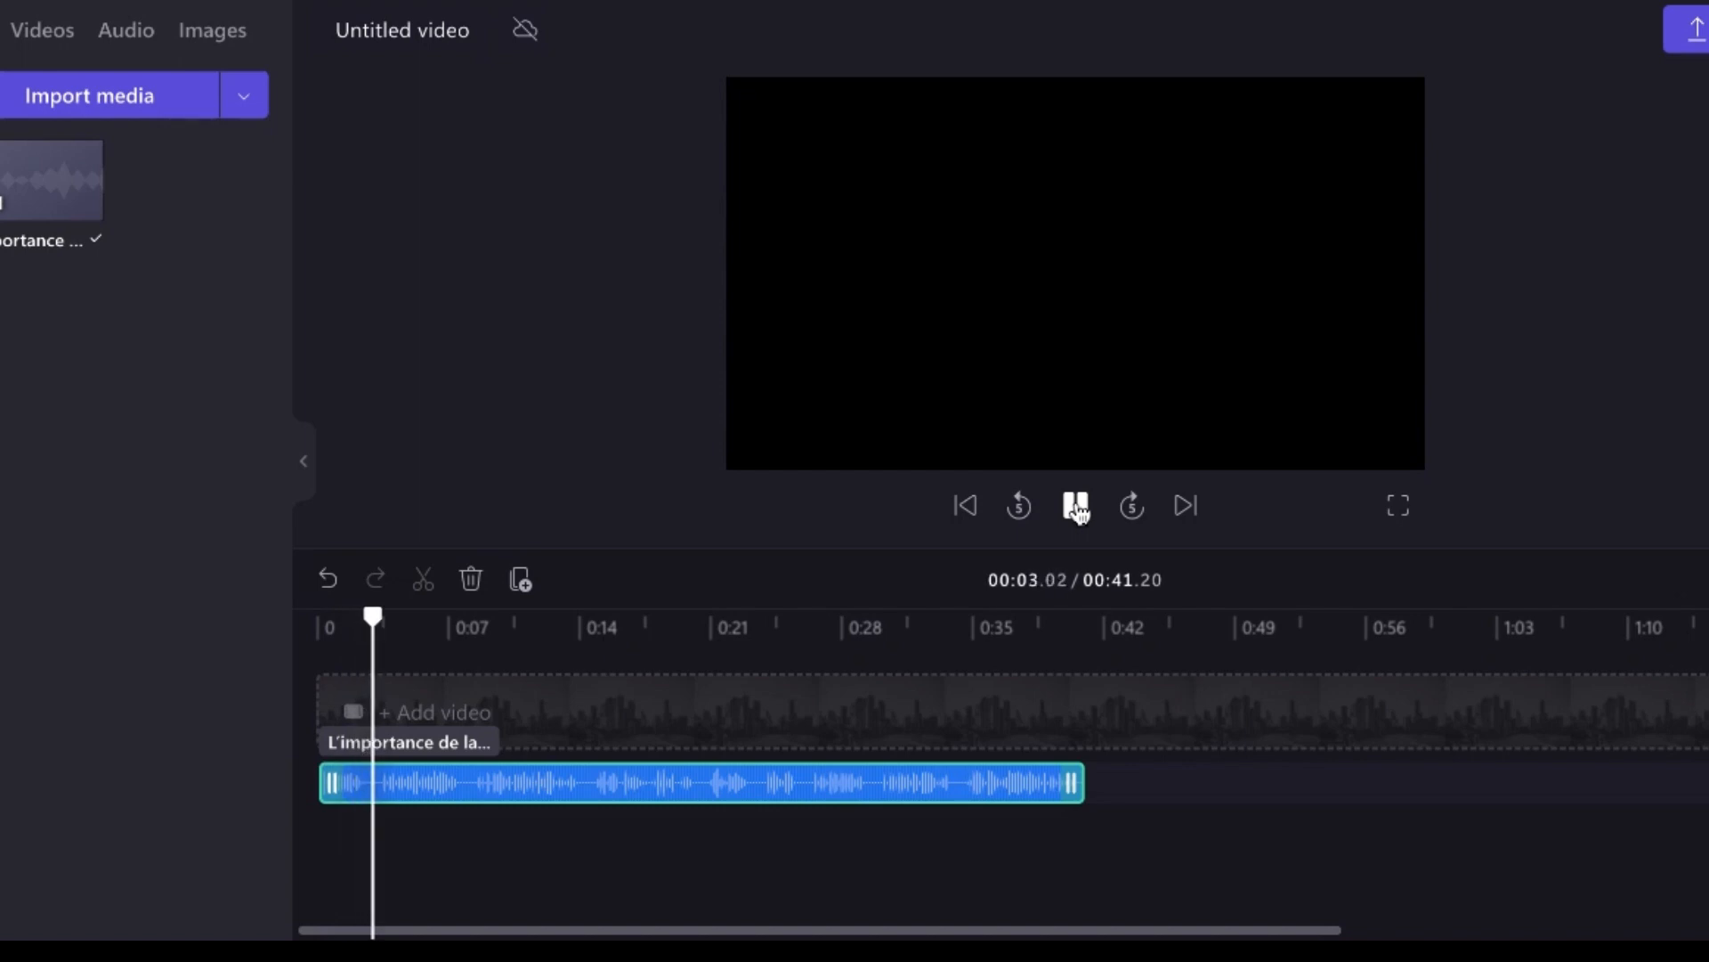
left_click(1076, 505)
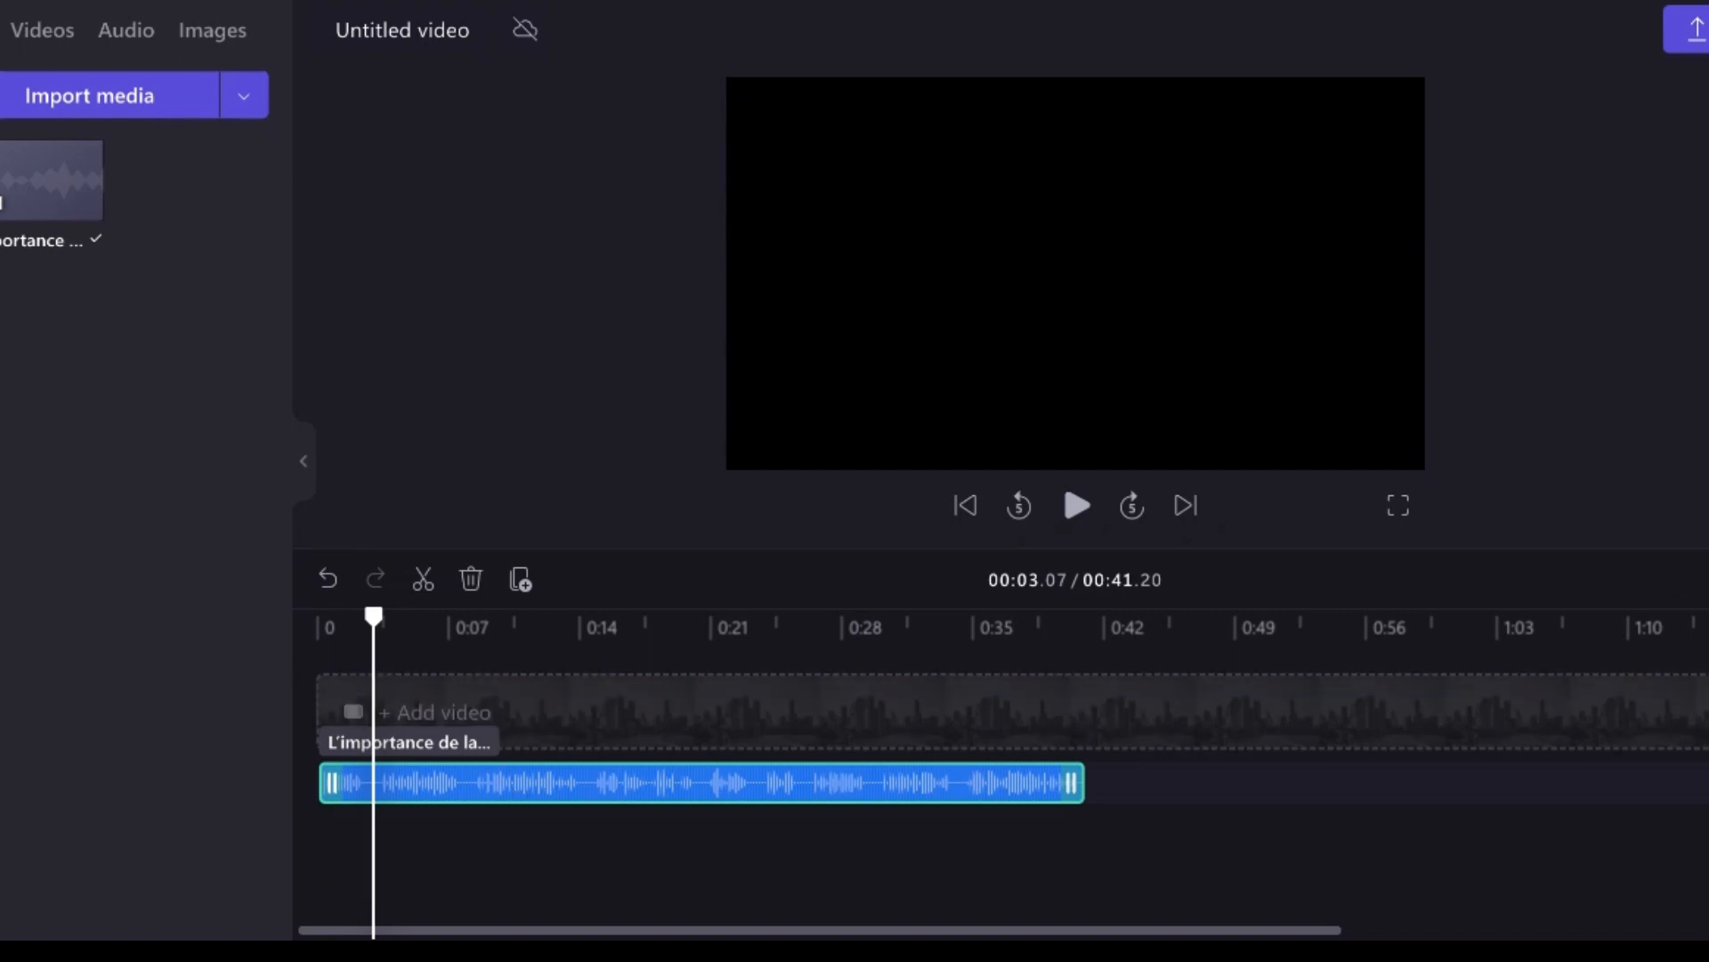
Search the stock video library for "voix"
left_click(1, 309)
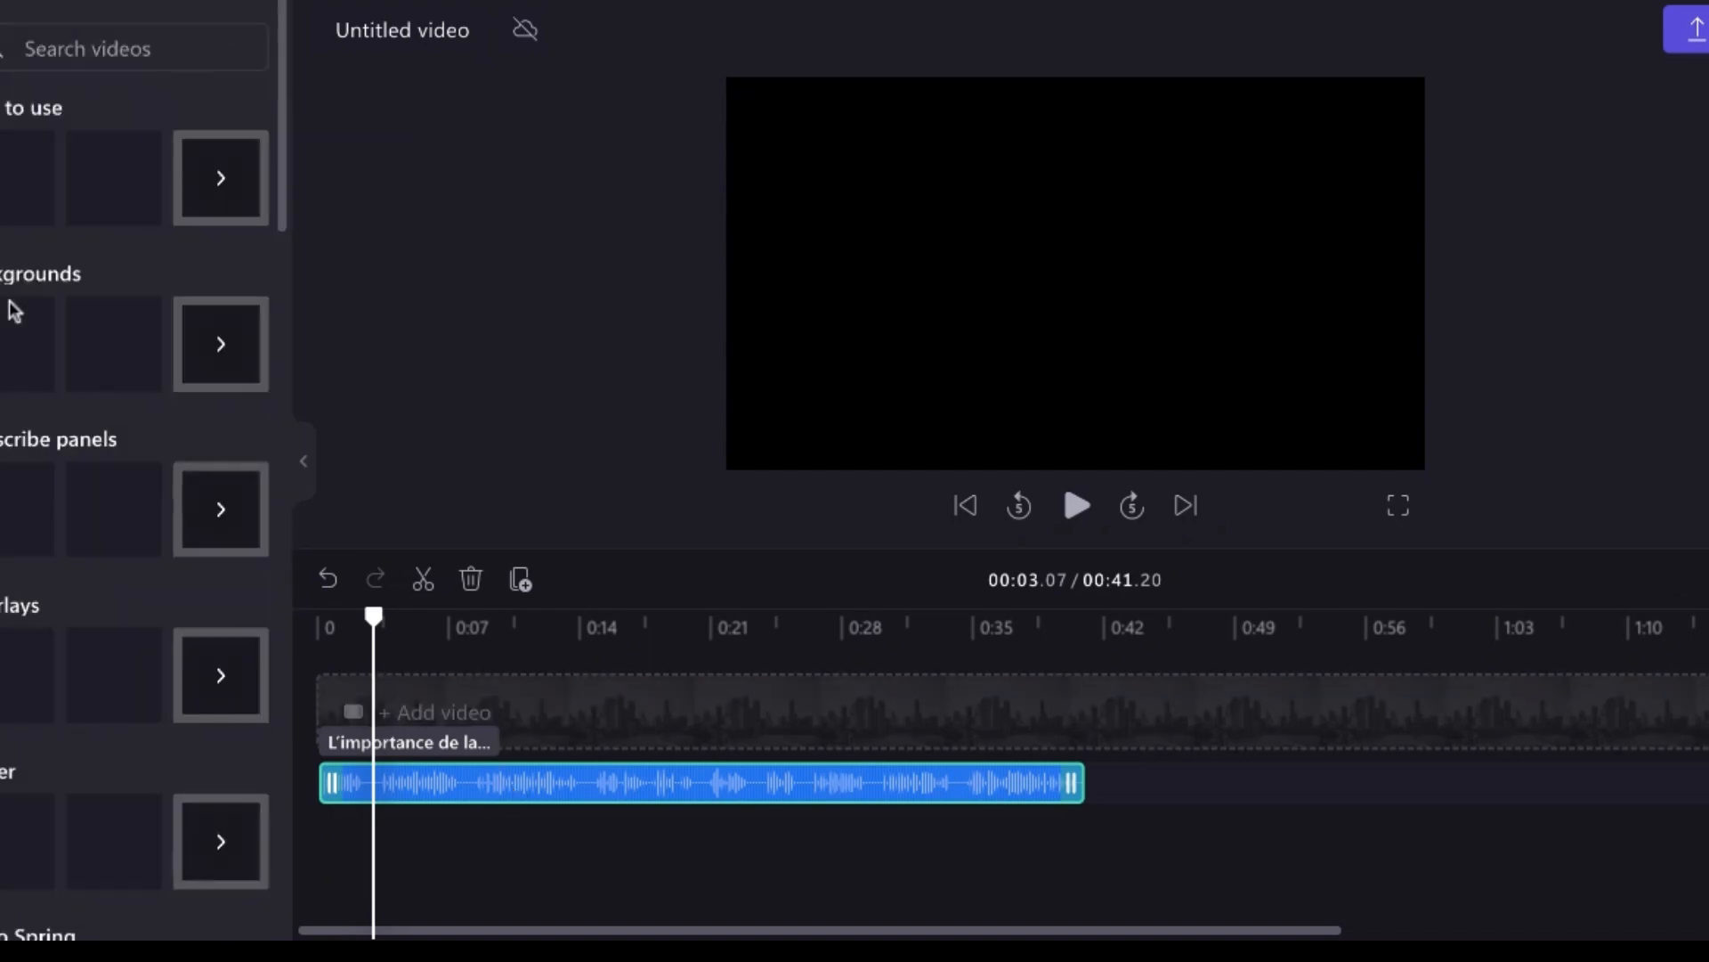
left_click(46, 48)
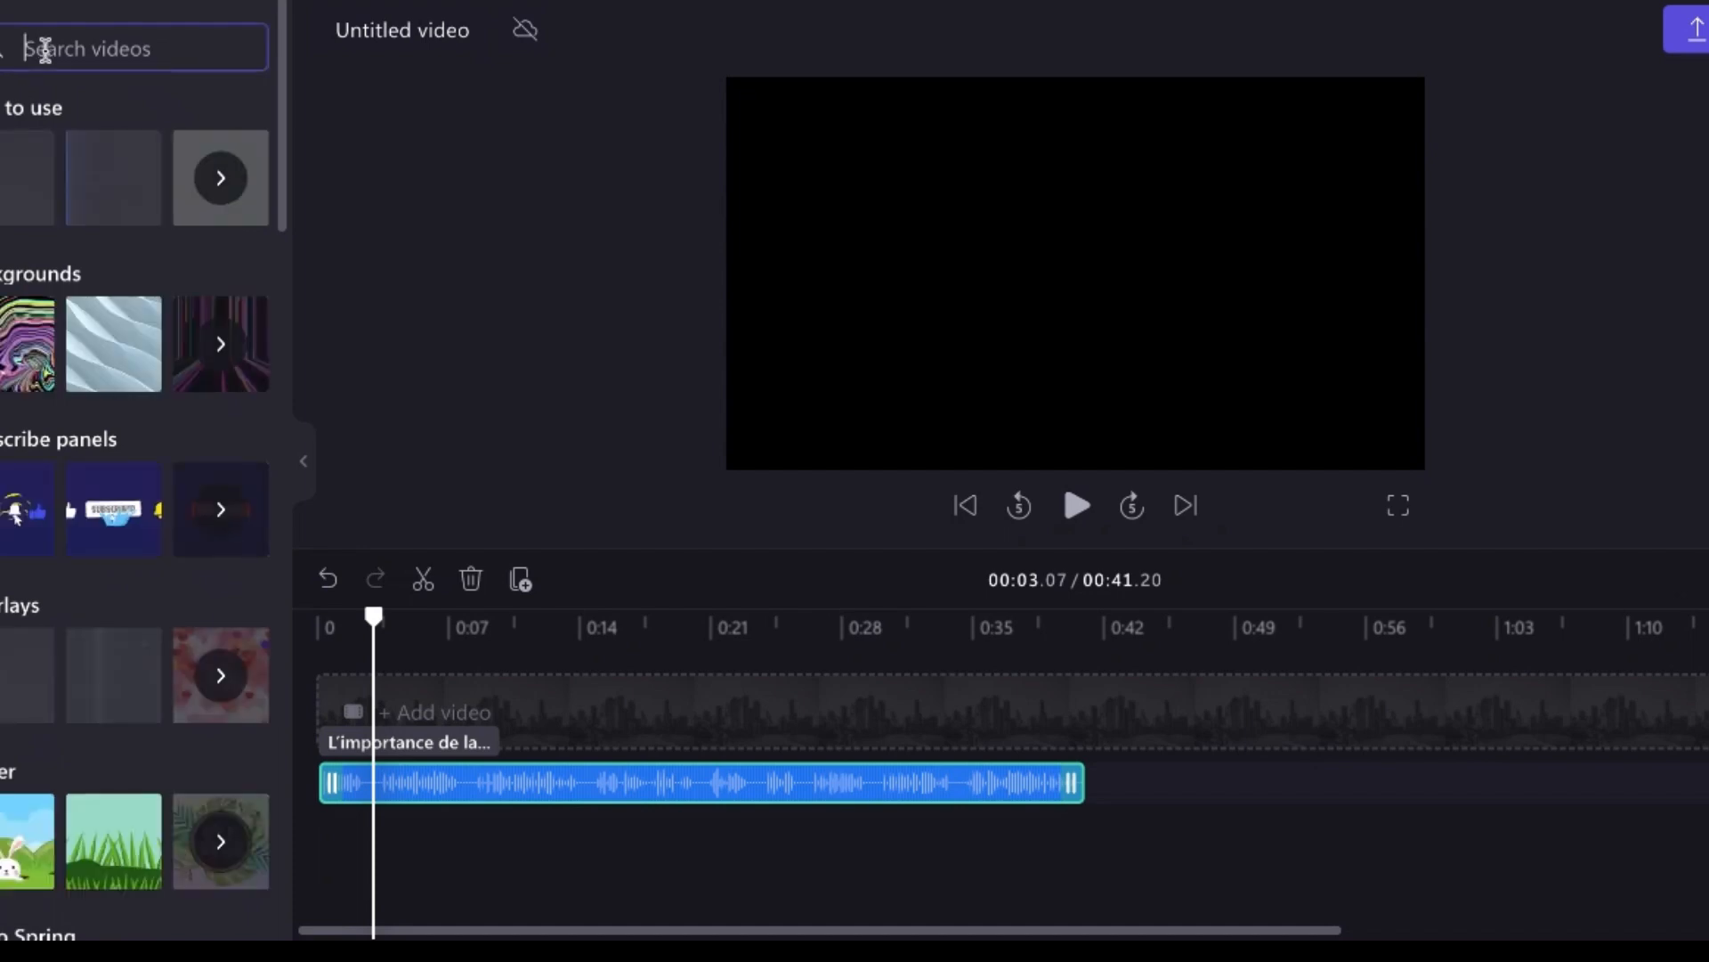
type("vo")
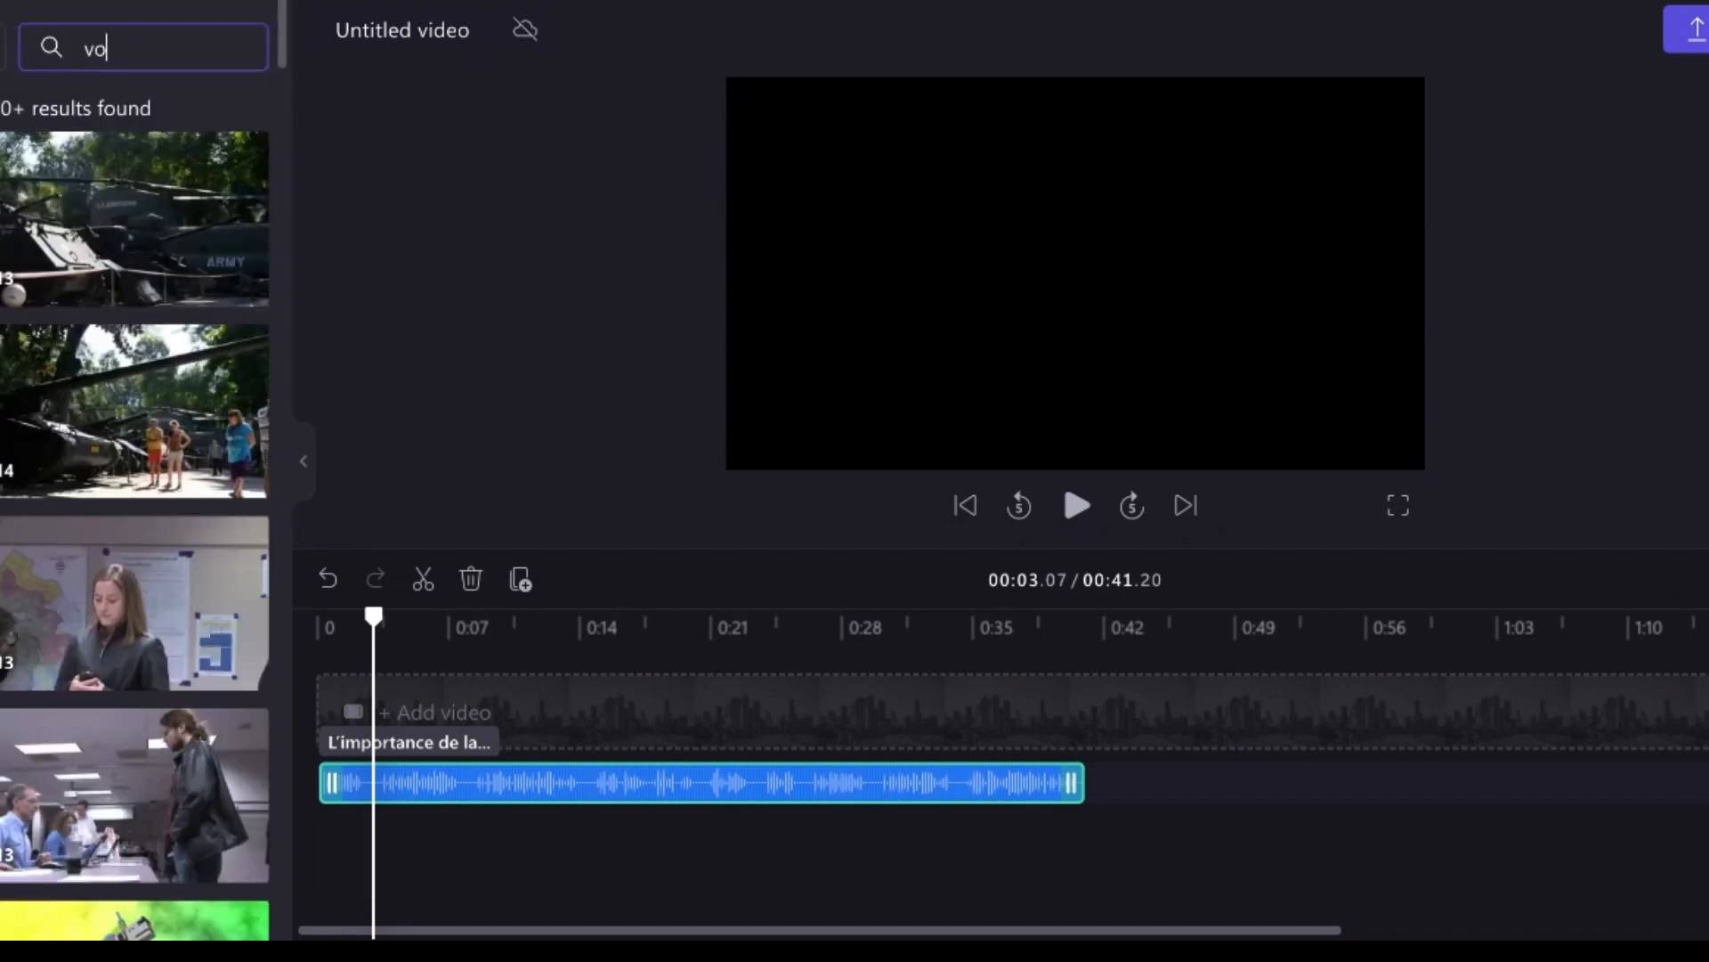
type("ix")
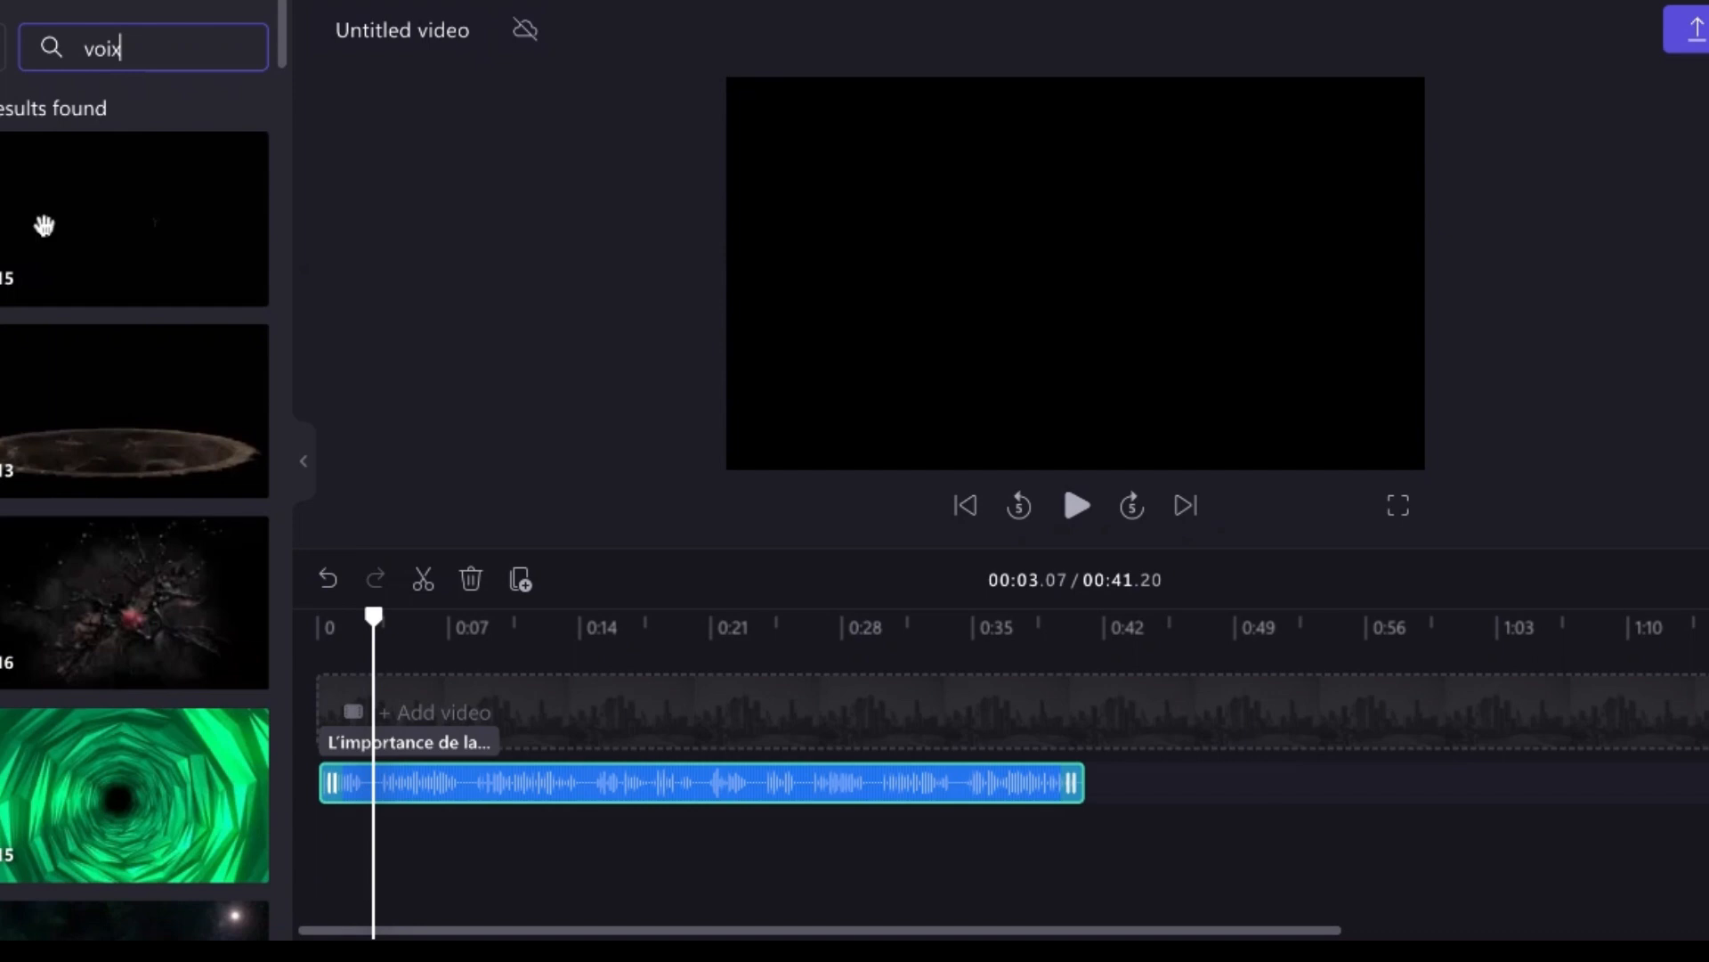
Add the stock clip of the business woman holding a dog during a Skype conference at the start of the timeline above the voice-over
scroll(44, 226, "down", 10)
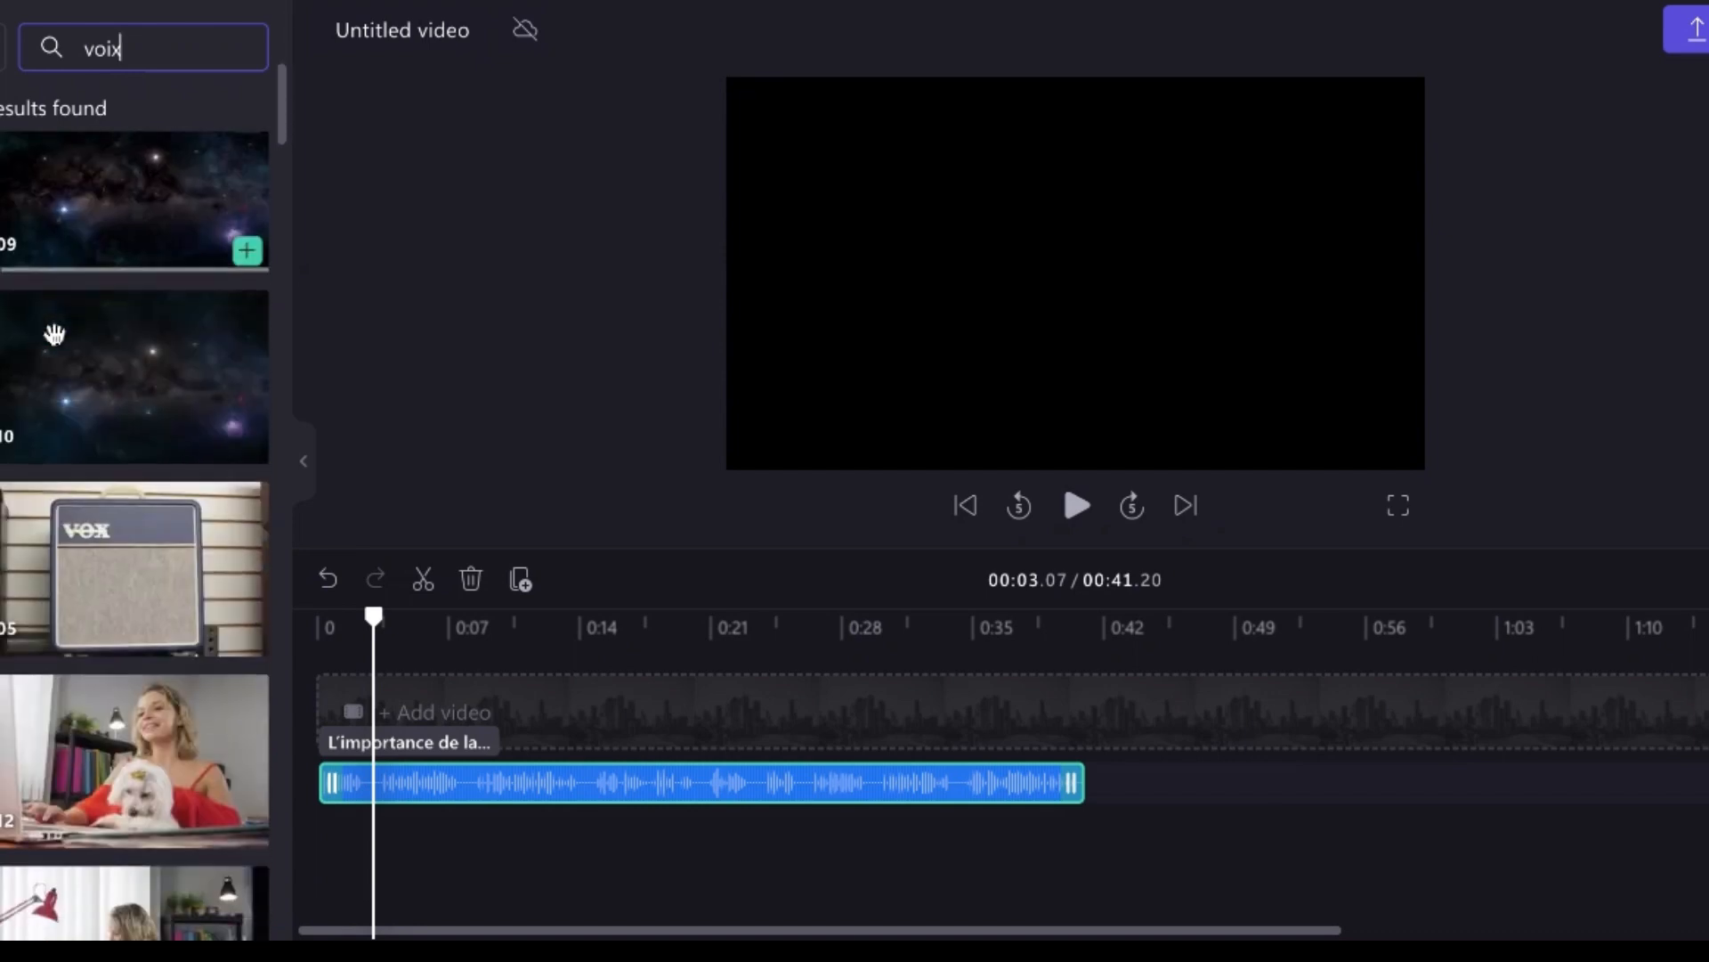
scroll(54, 334, "down", 1)
left_click_drag(96, 713, 402, 713)
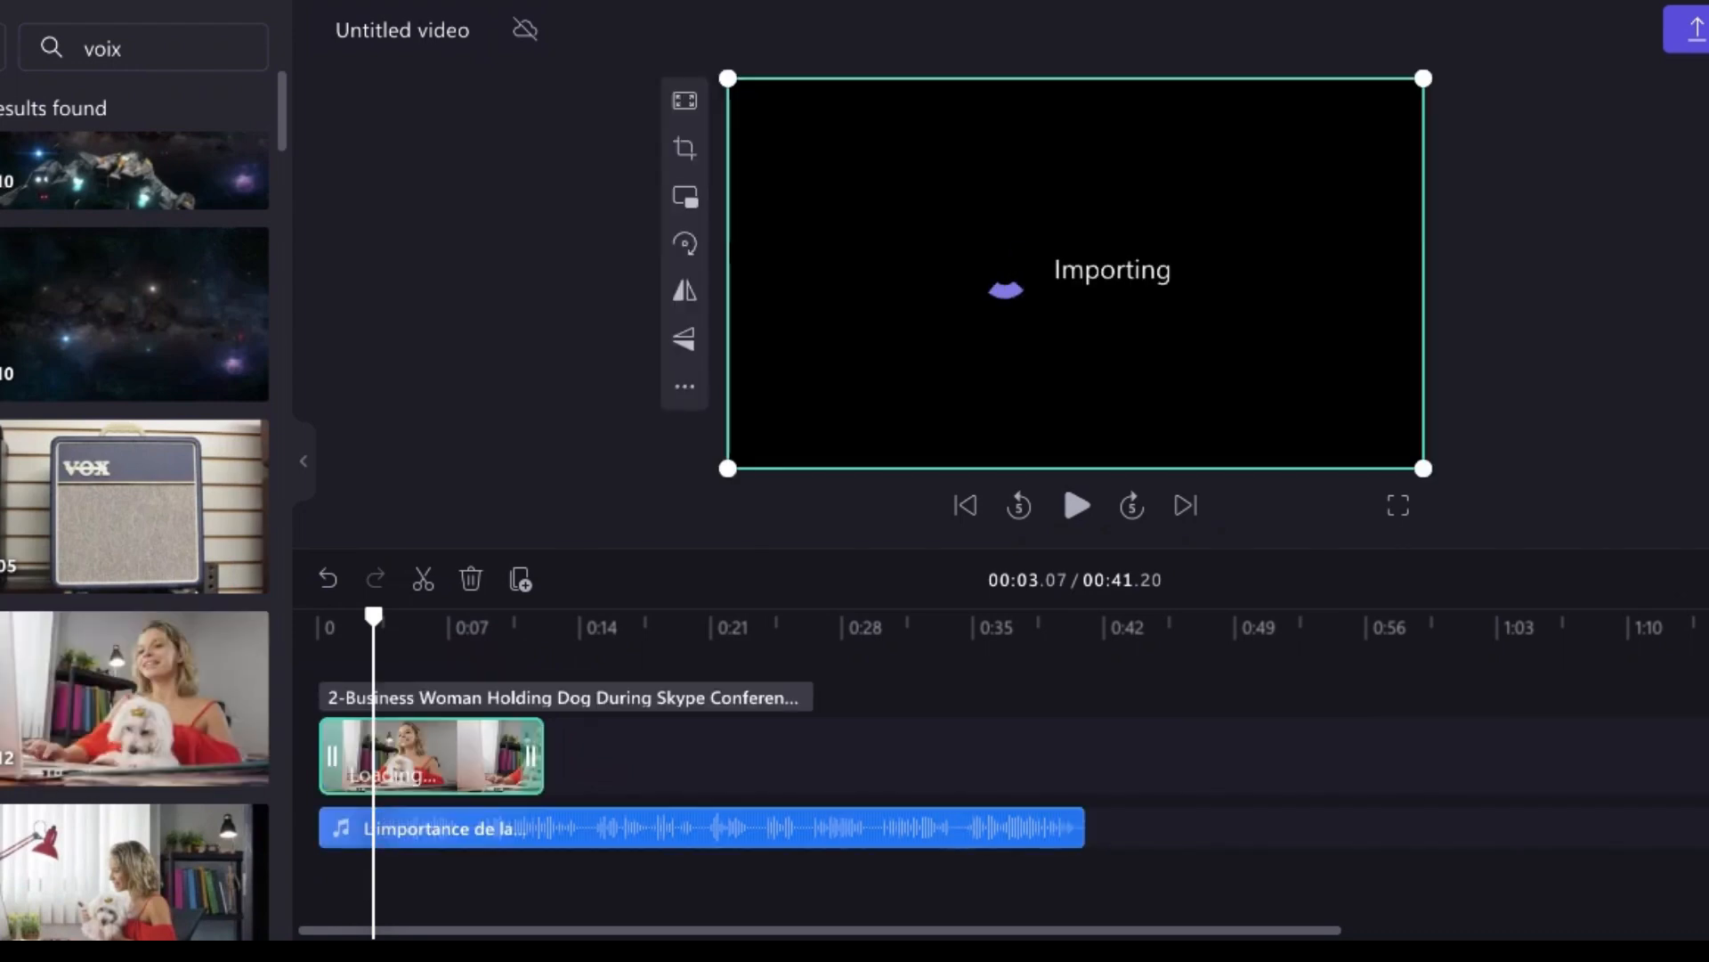
Add the stock clip of the office woman holding a dog directly after the first clip on the video track
scroll(57, 712, "down", 2)
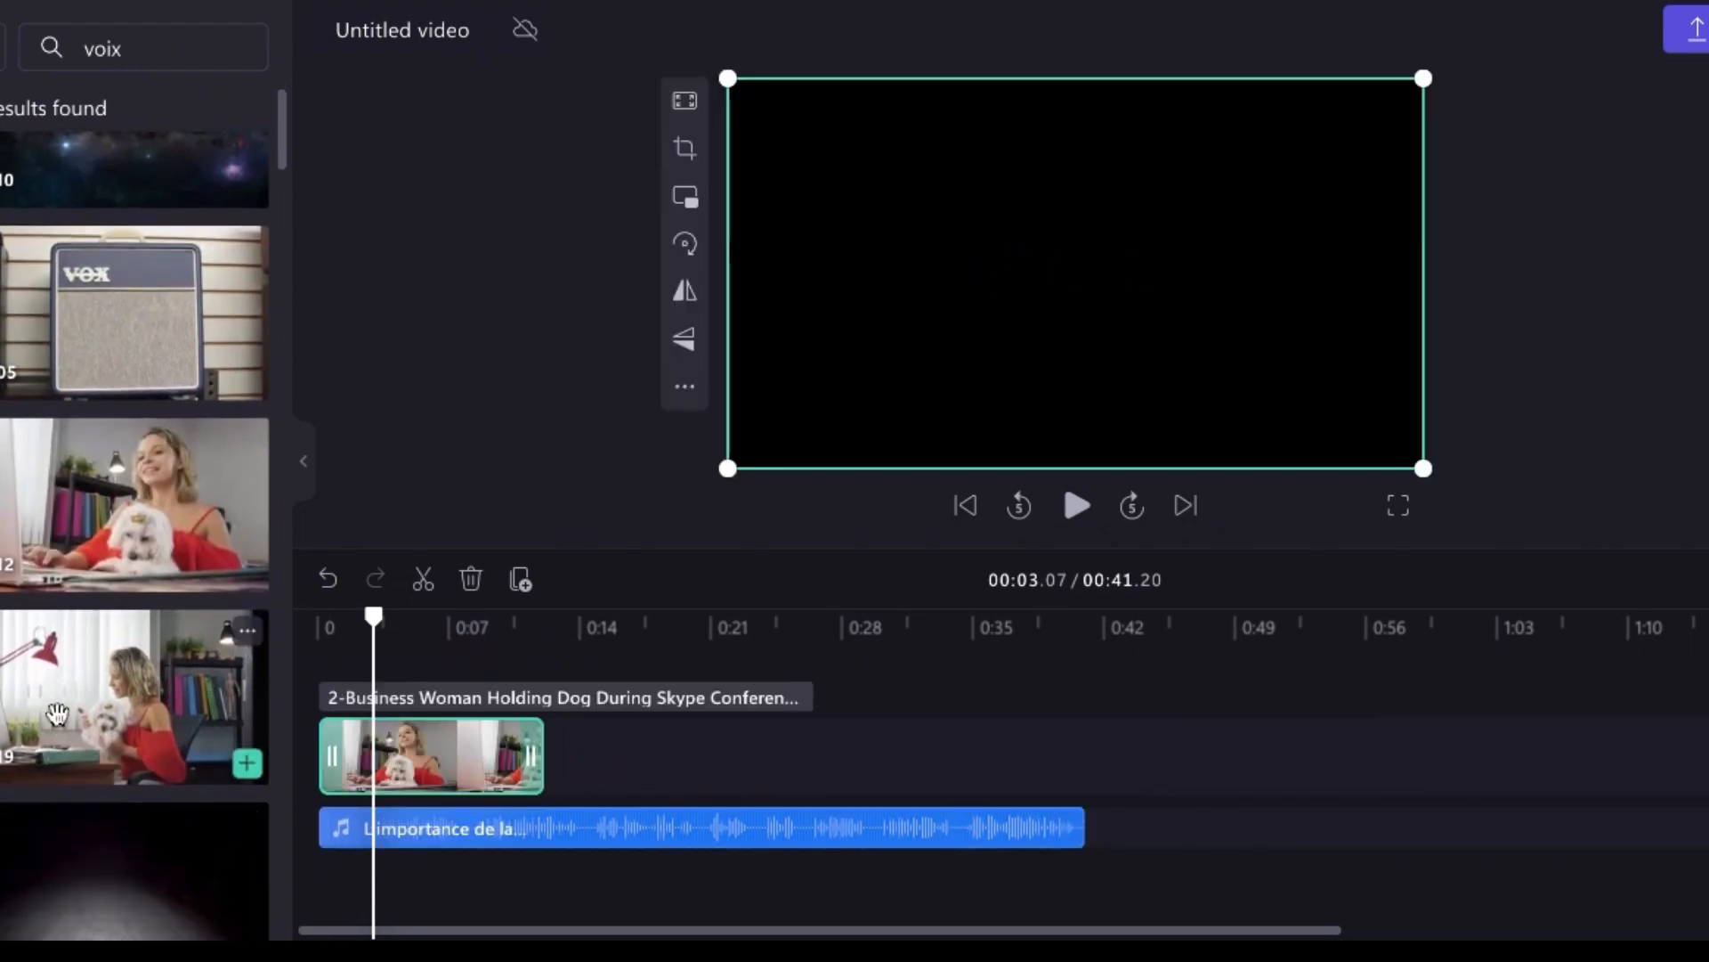
left_click_drag(57, 712, 584, 771)
scroll(122, 751, "down", 5)
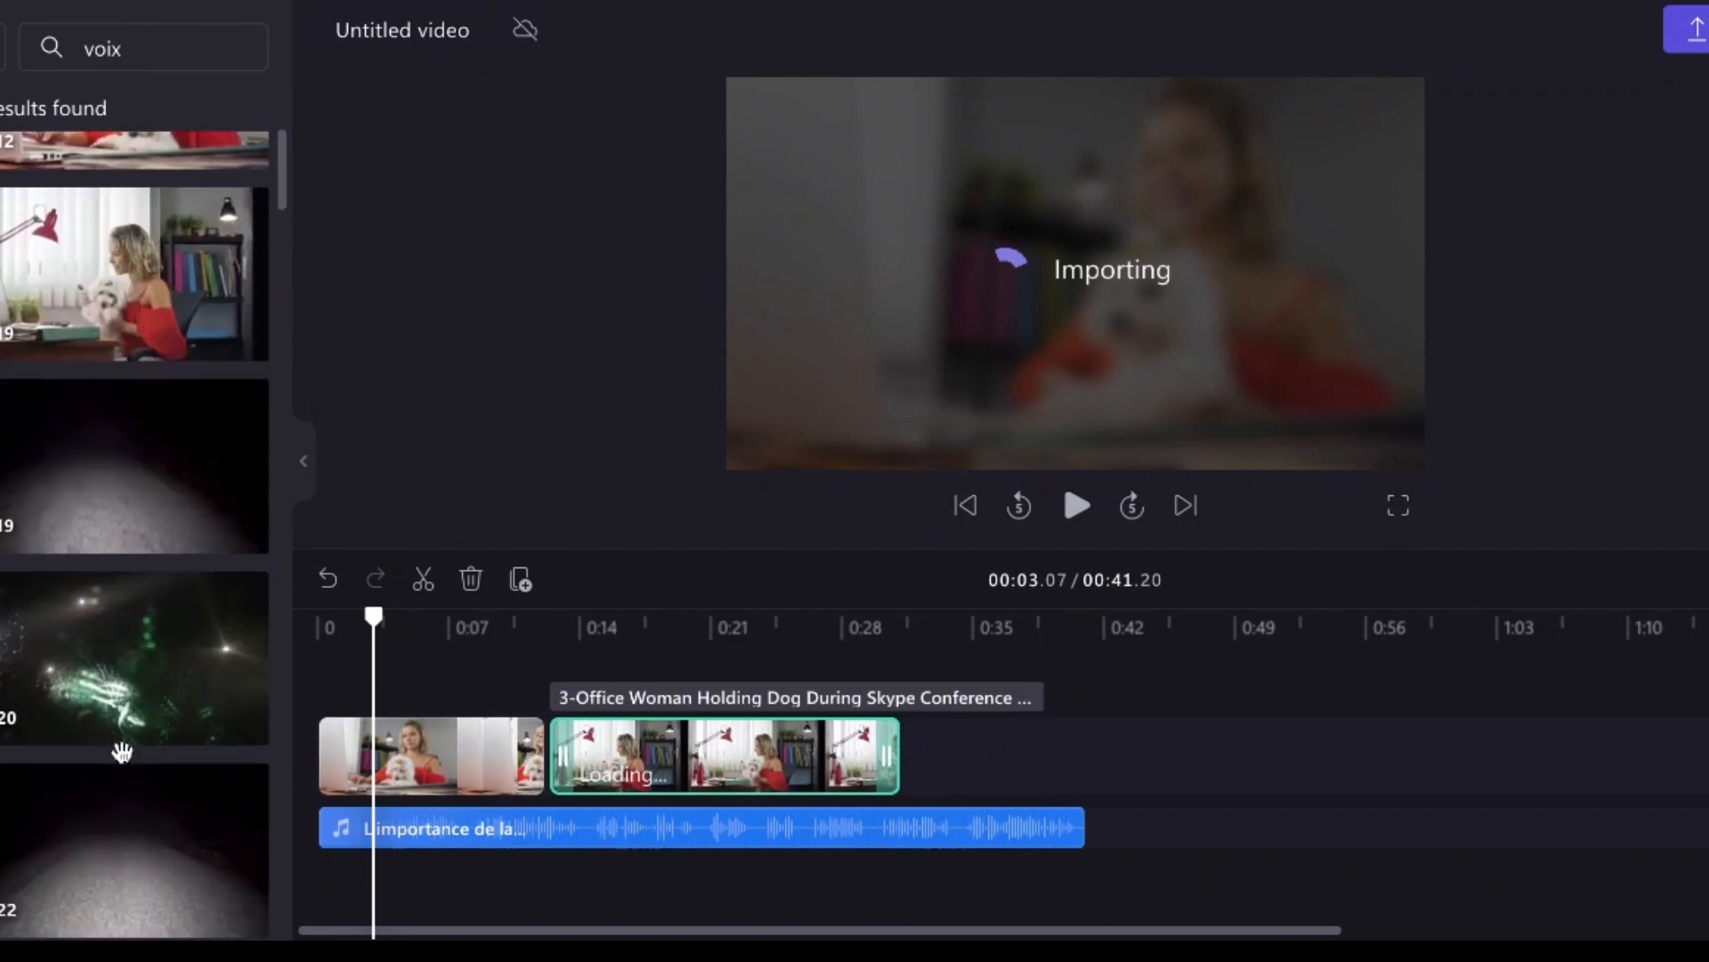
Add the stock clip of the smiling woman with glasses after the second clip and trim its end to match the voice-over
scroll(122, 751, "down", 8)
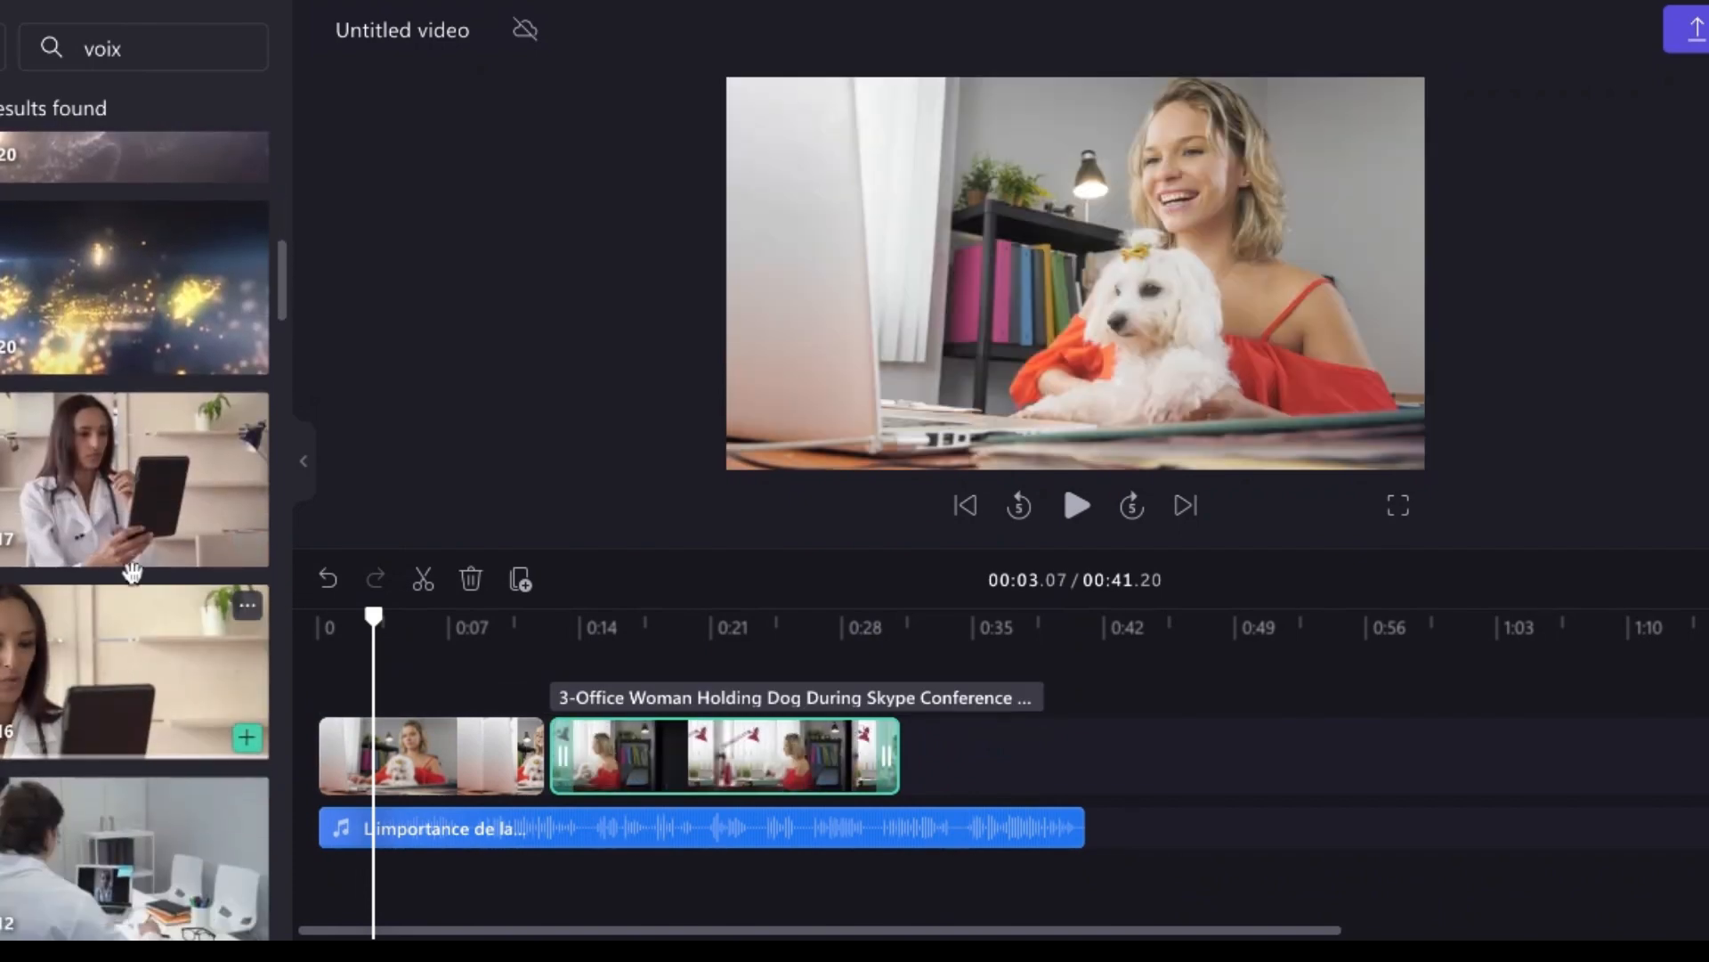
scroll(111, 694, "down", 8)
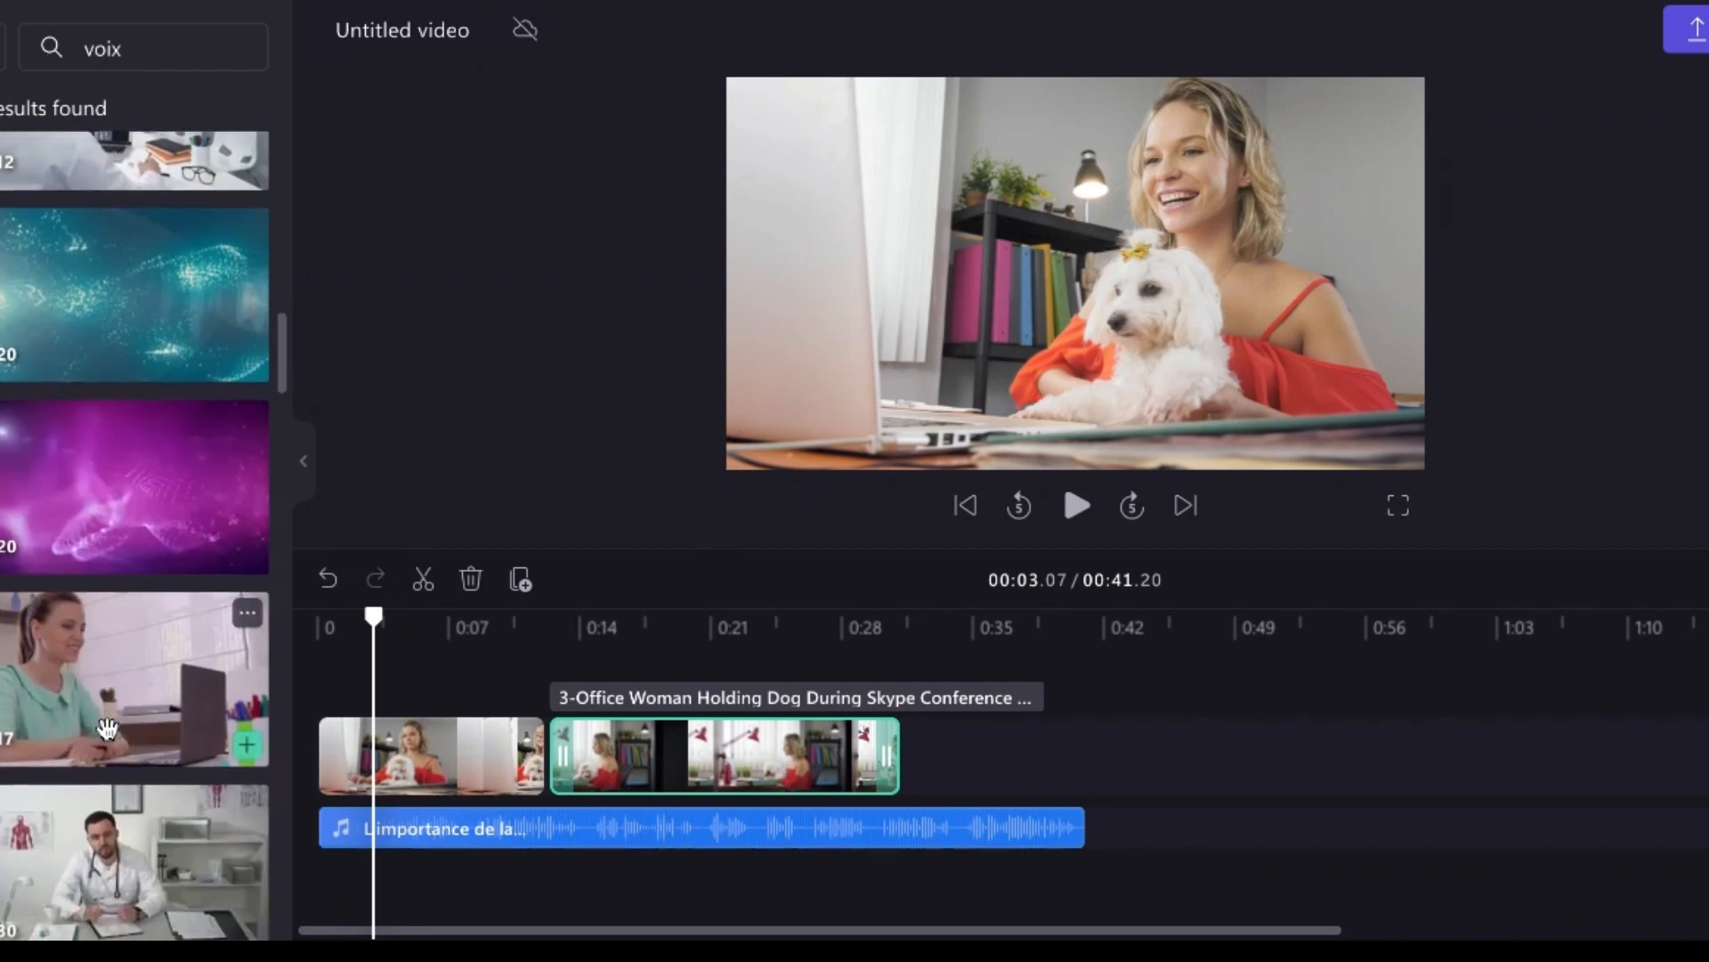
scroll(107, 494, "down", 2)
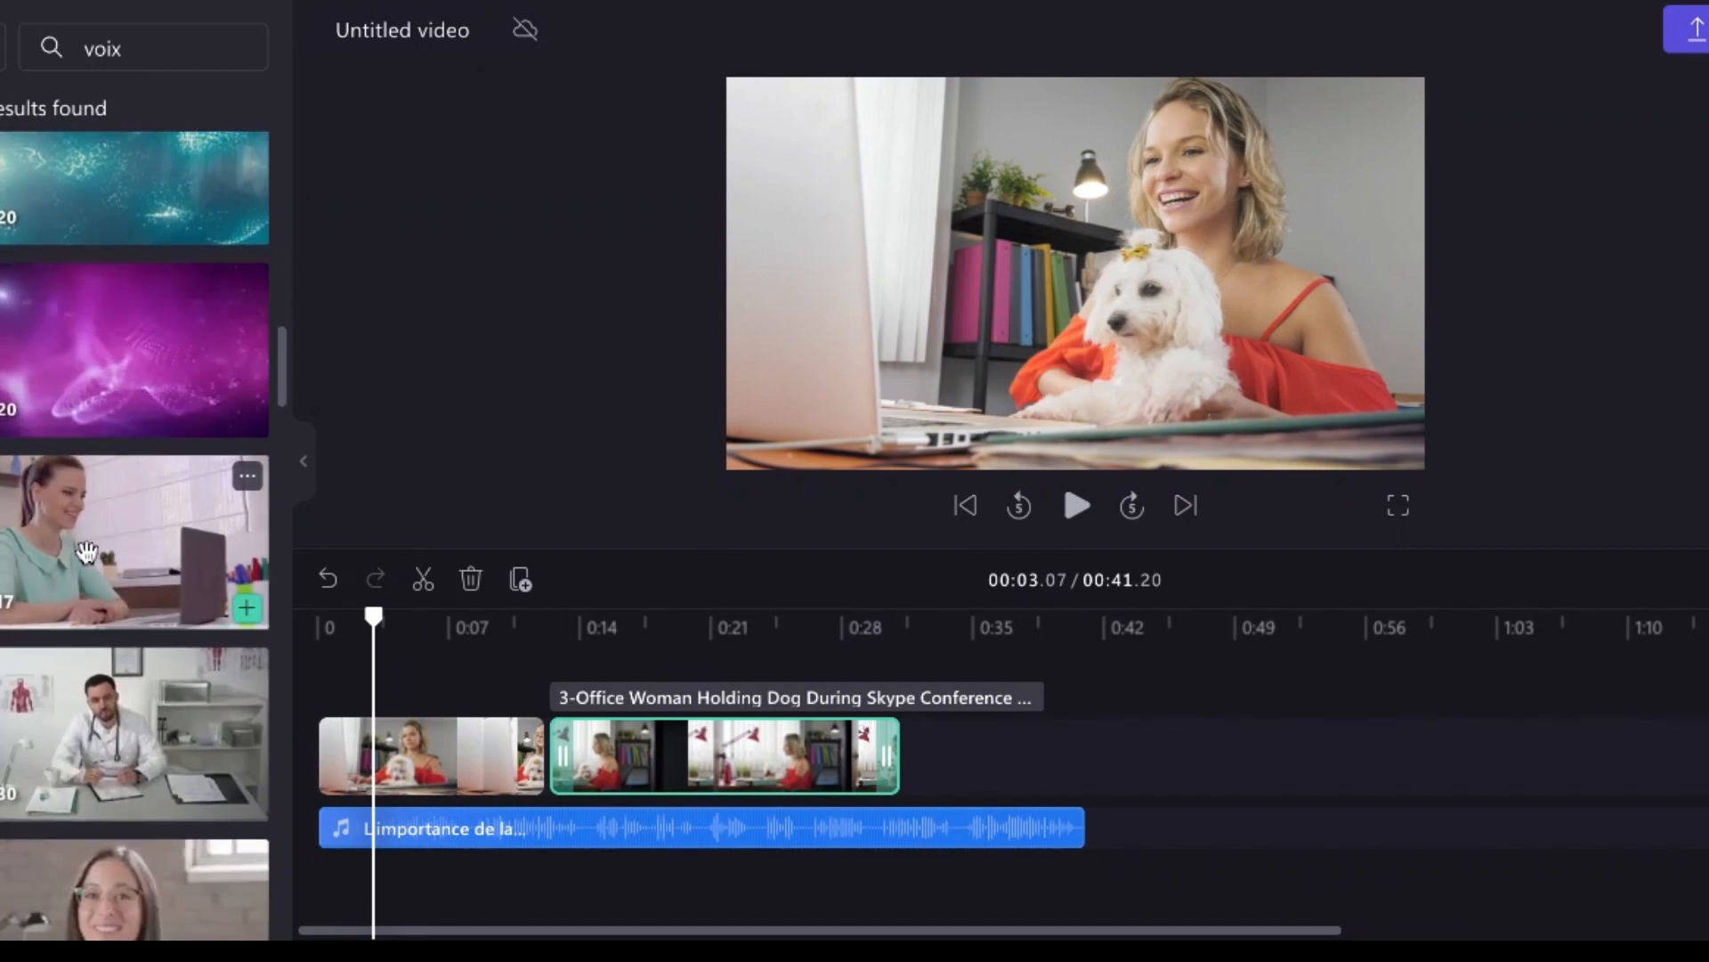
scroll(87, 550, "down", 2)
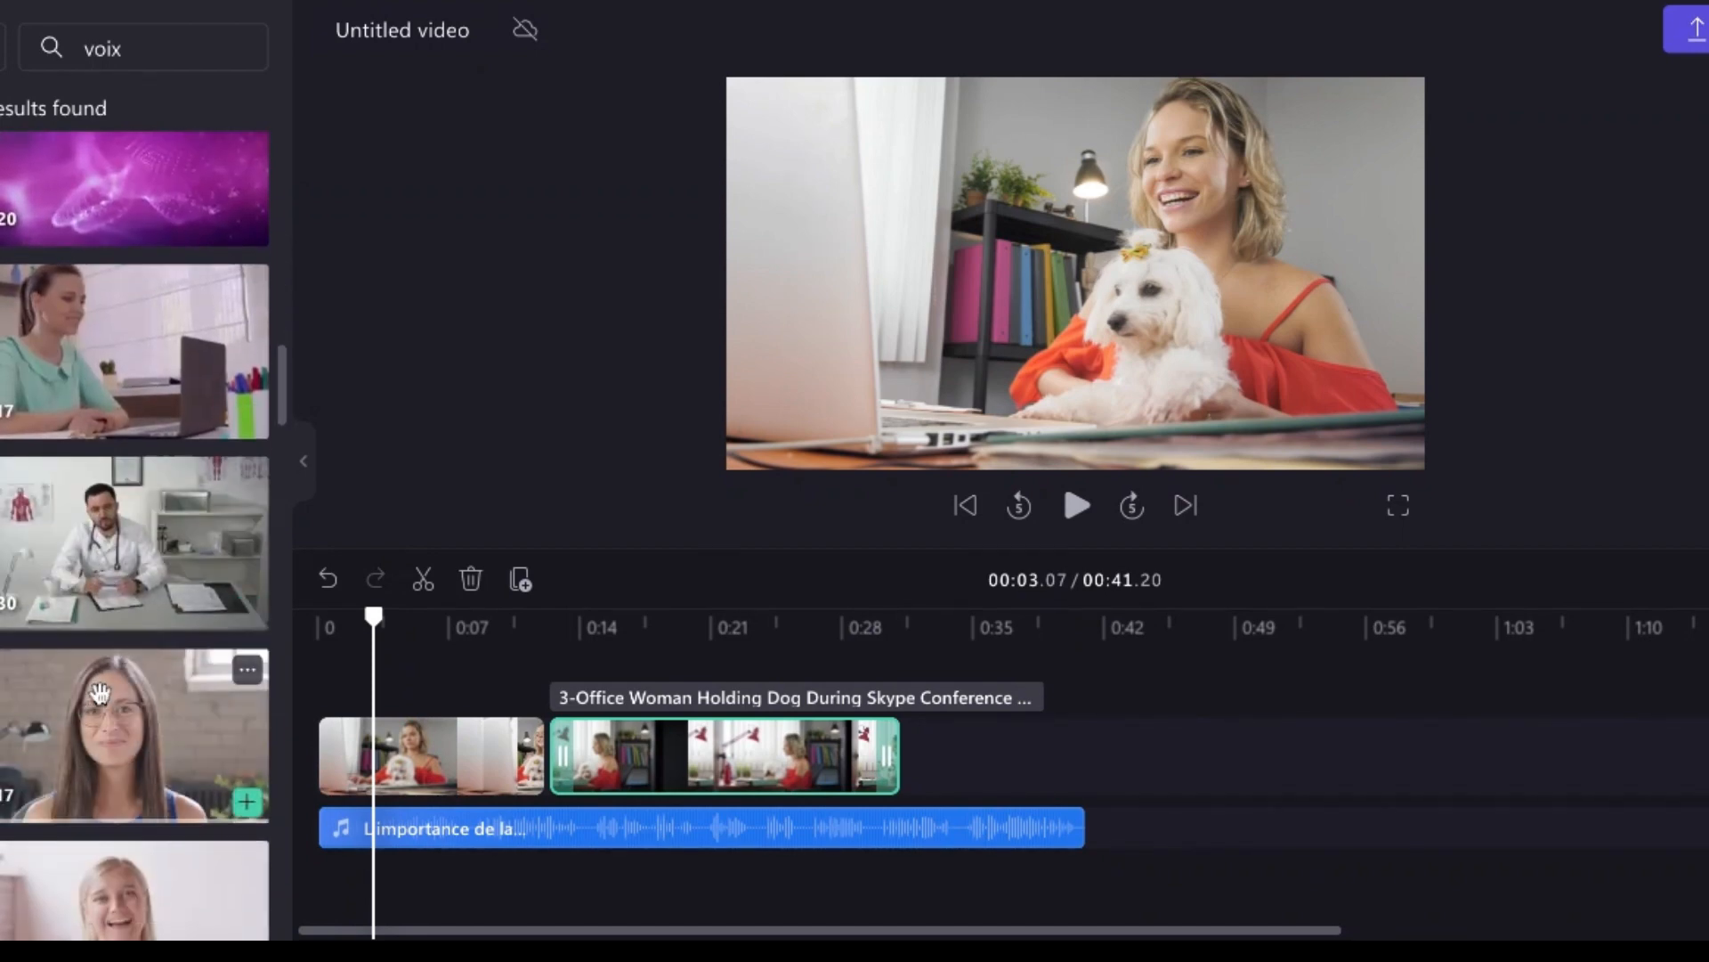
left_click_drag(100, 693, 999, 736)
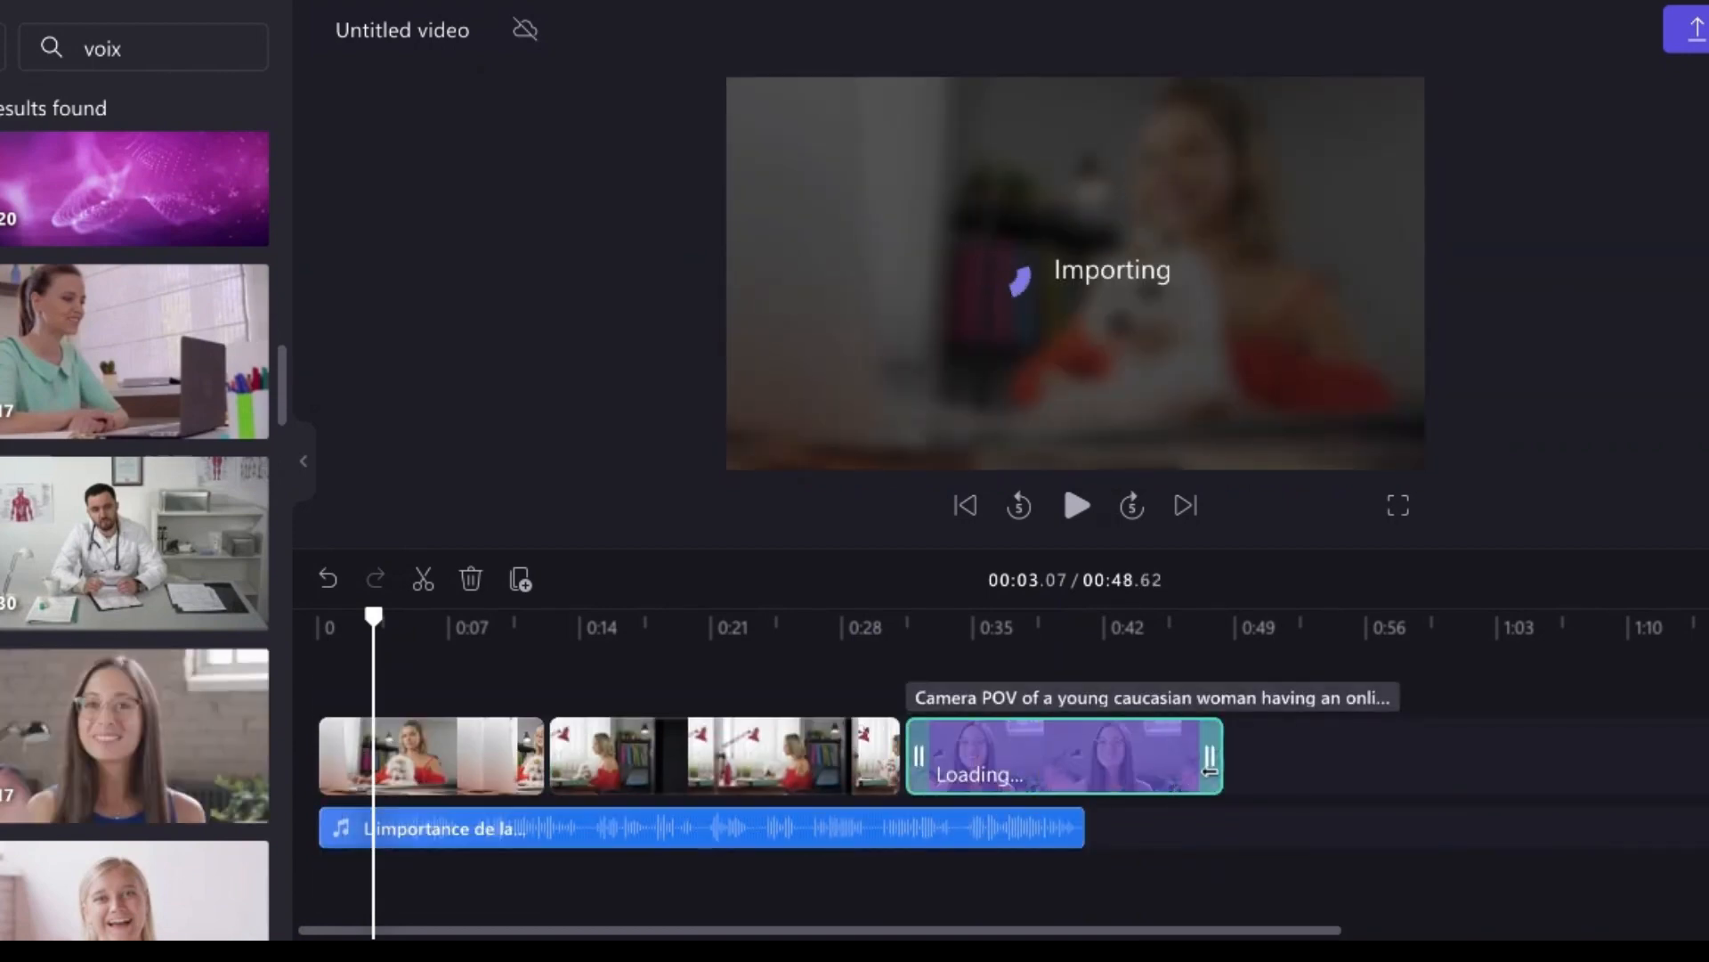
left_click_drag(1209, 767, 1085, 764)
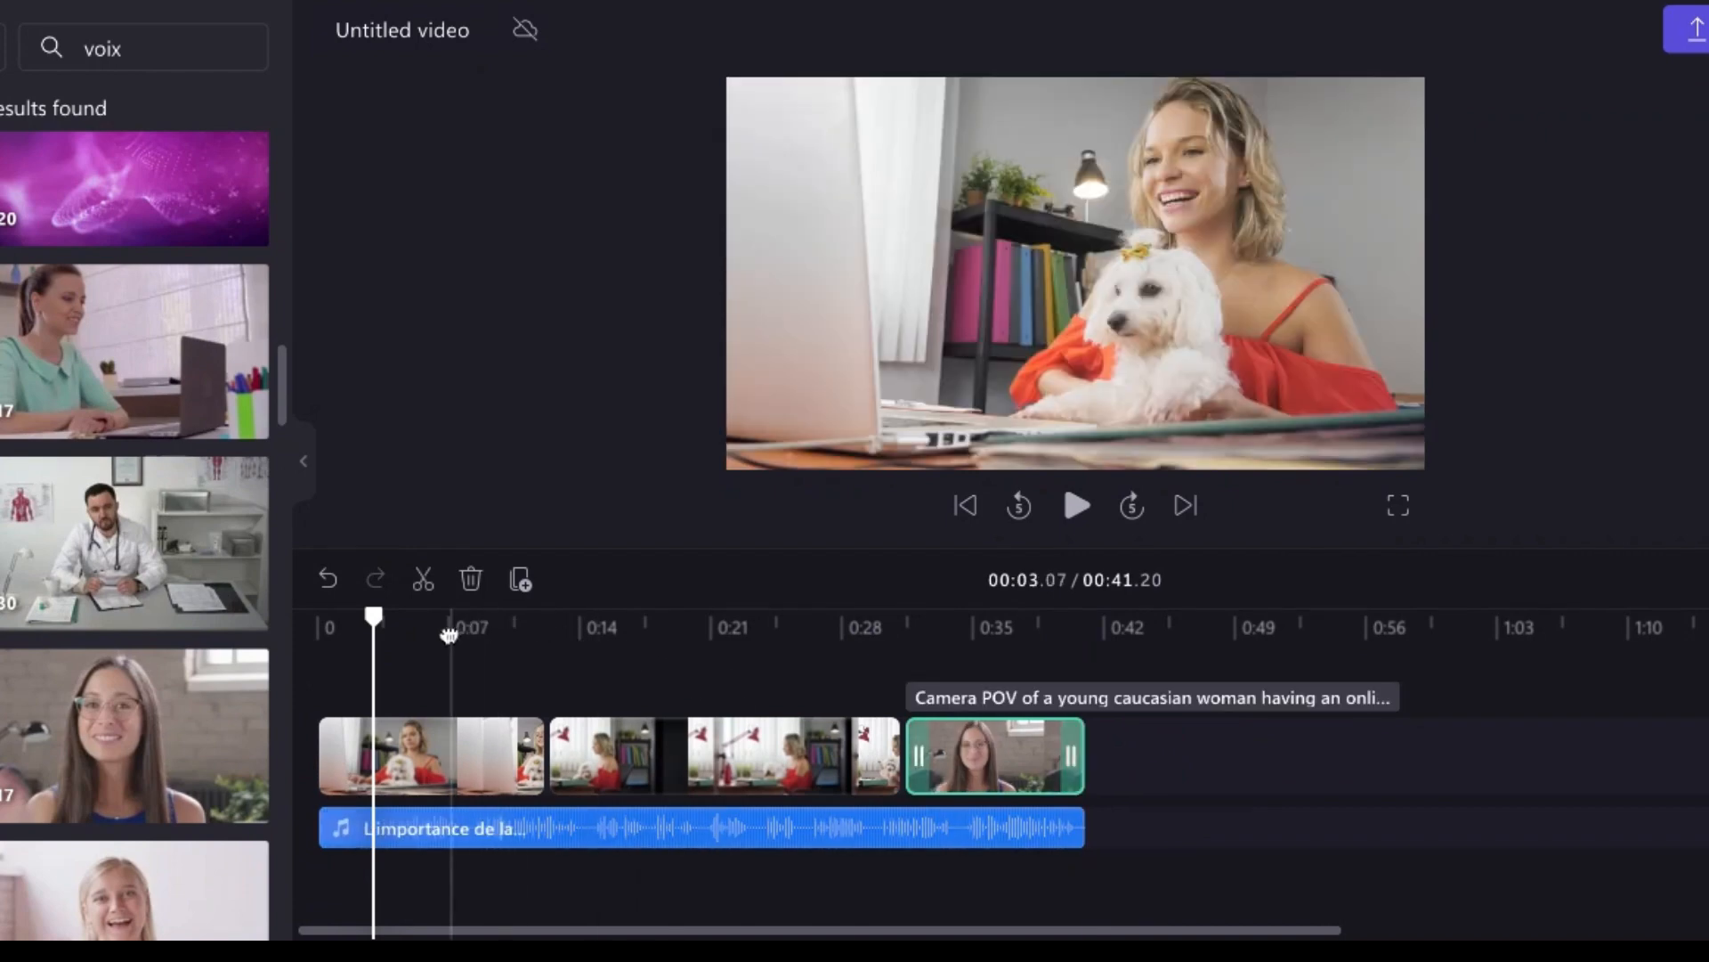
Play the video from the start for about six seconds and pause
left_click(321, 675)
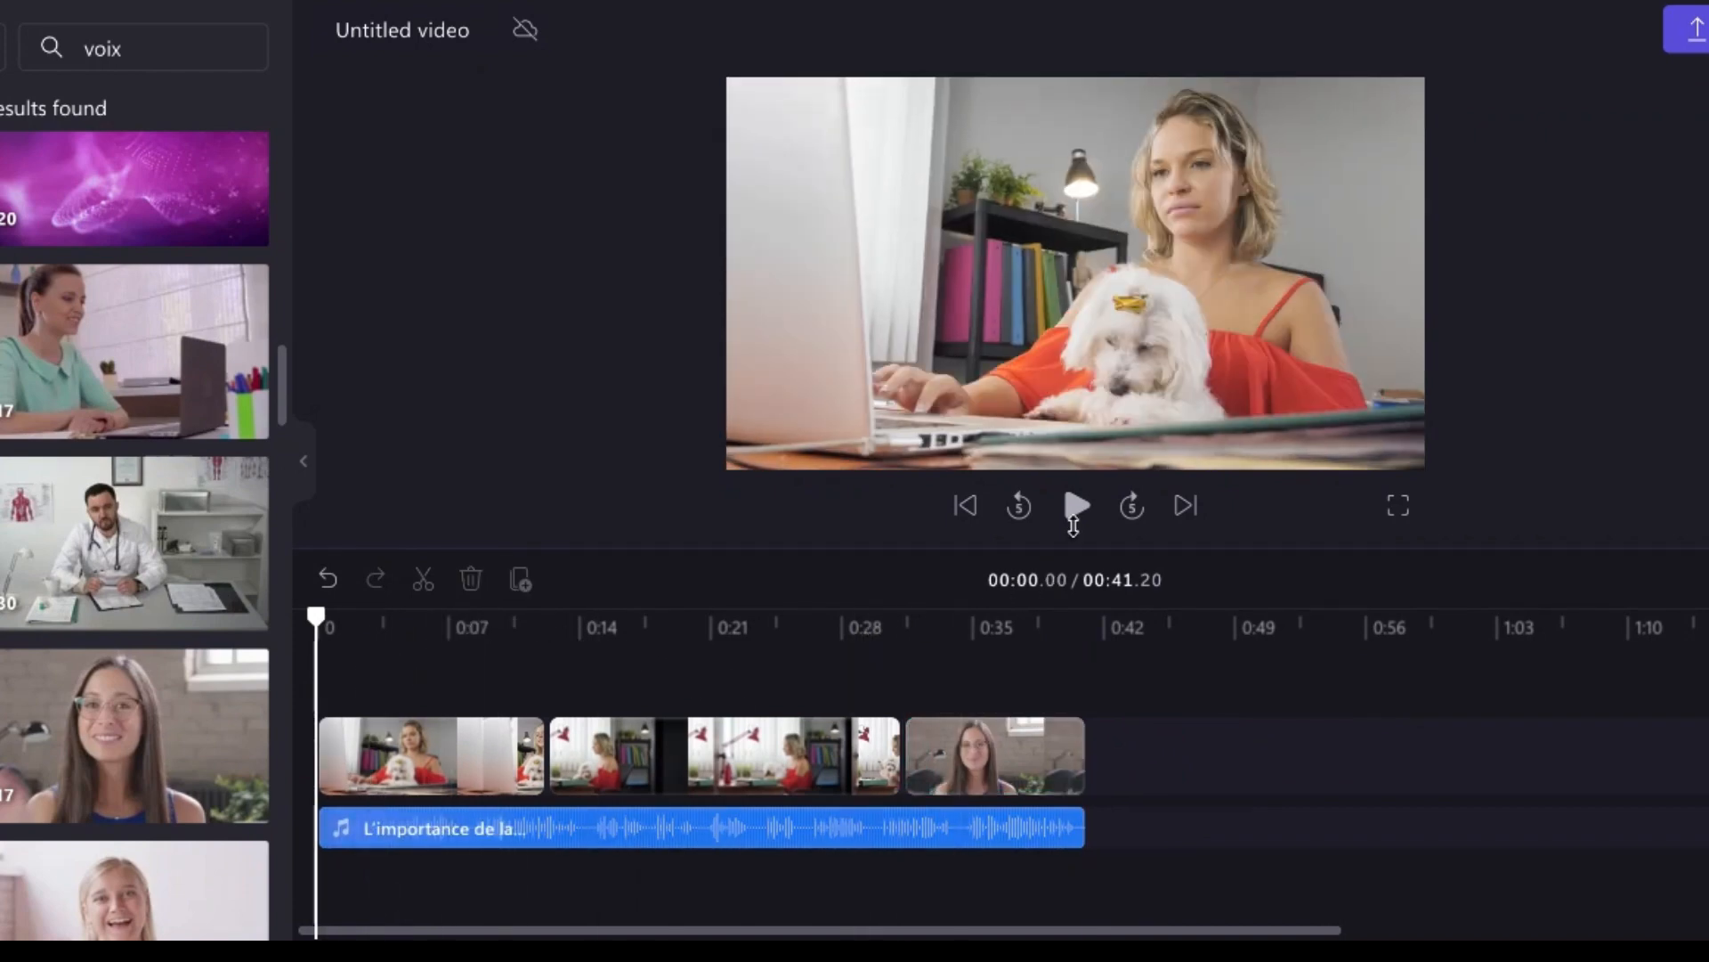
left_click(1076, 506)
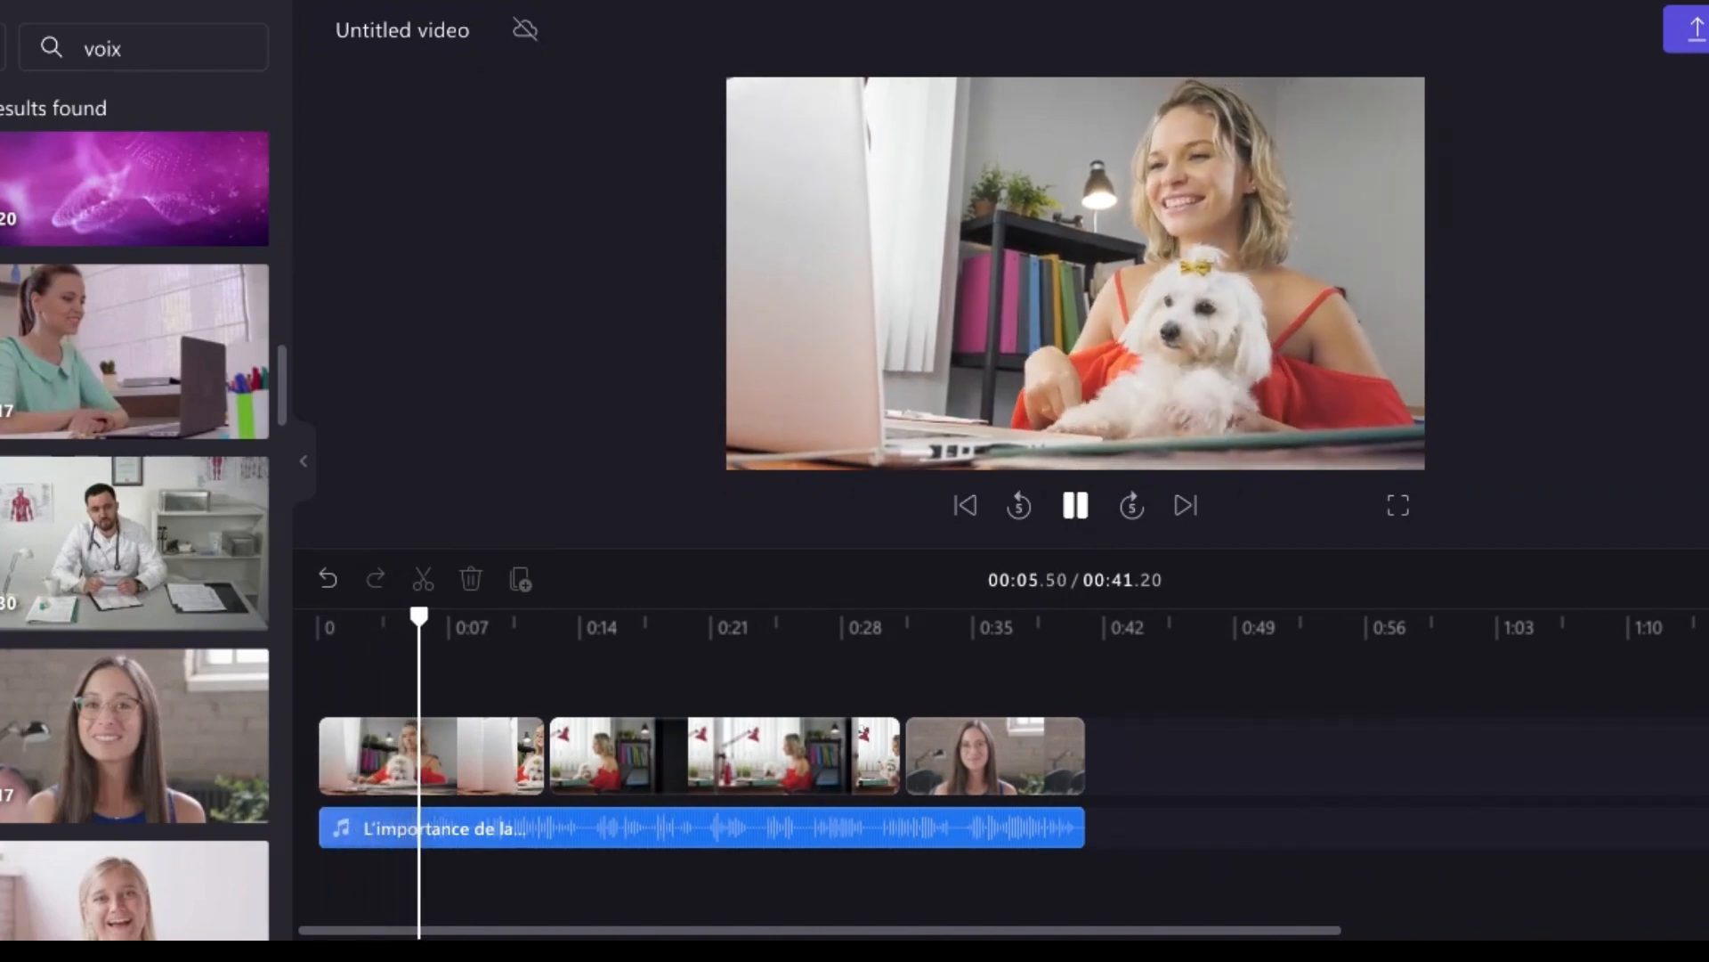
key("space")
Replace the first clip on the video track with the stock clip of the blonde woman in a dark blazer by a desk lamp
scroll(113, 730, "down", 2)
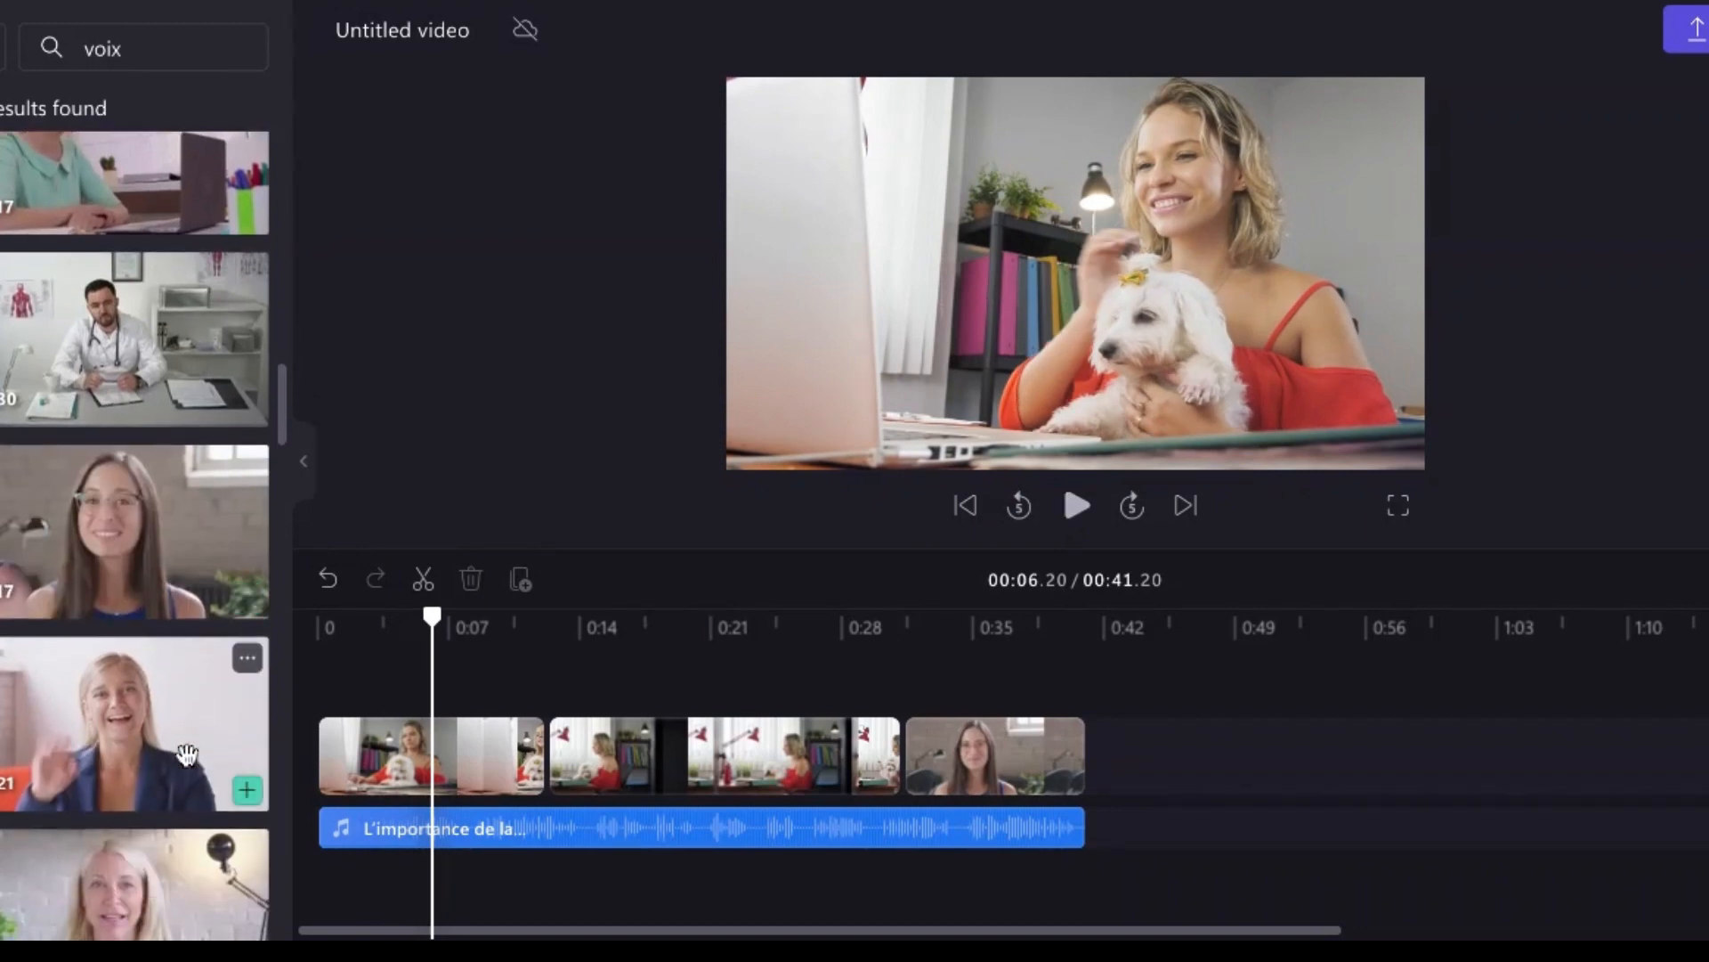
scroll(113, 730, "down", 3)
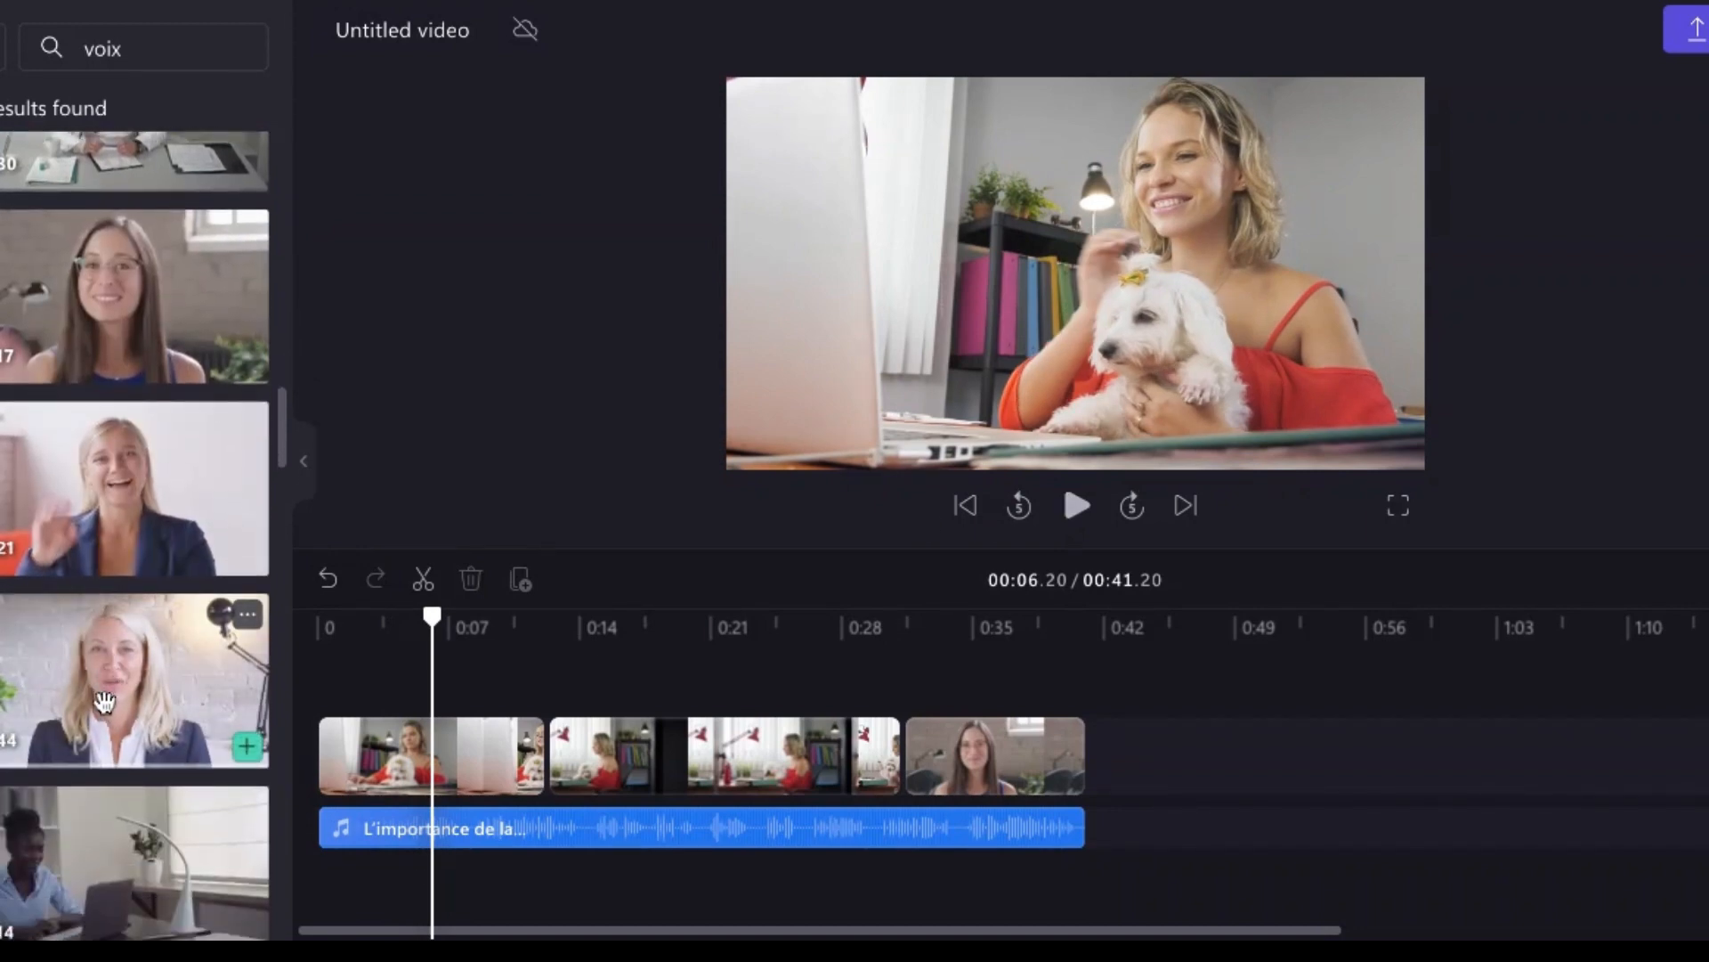
left_click_drag(99, 698, 428, 744)
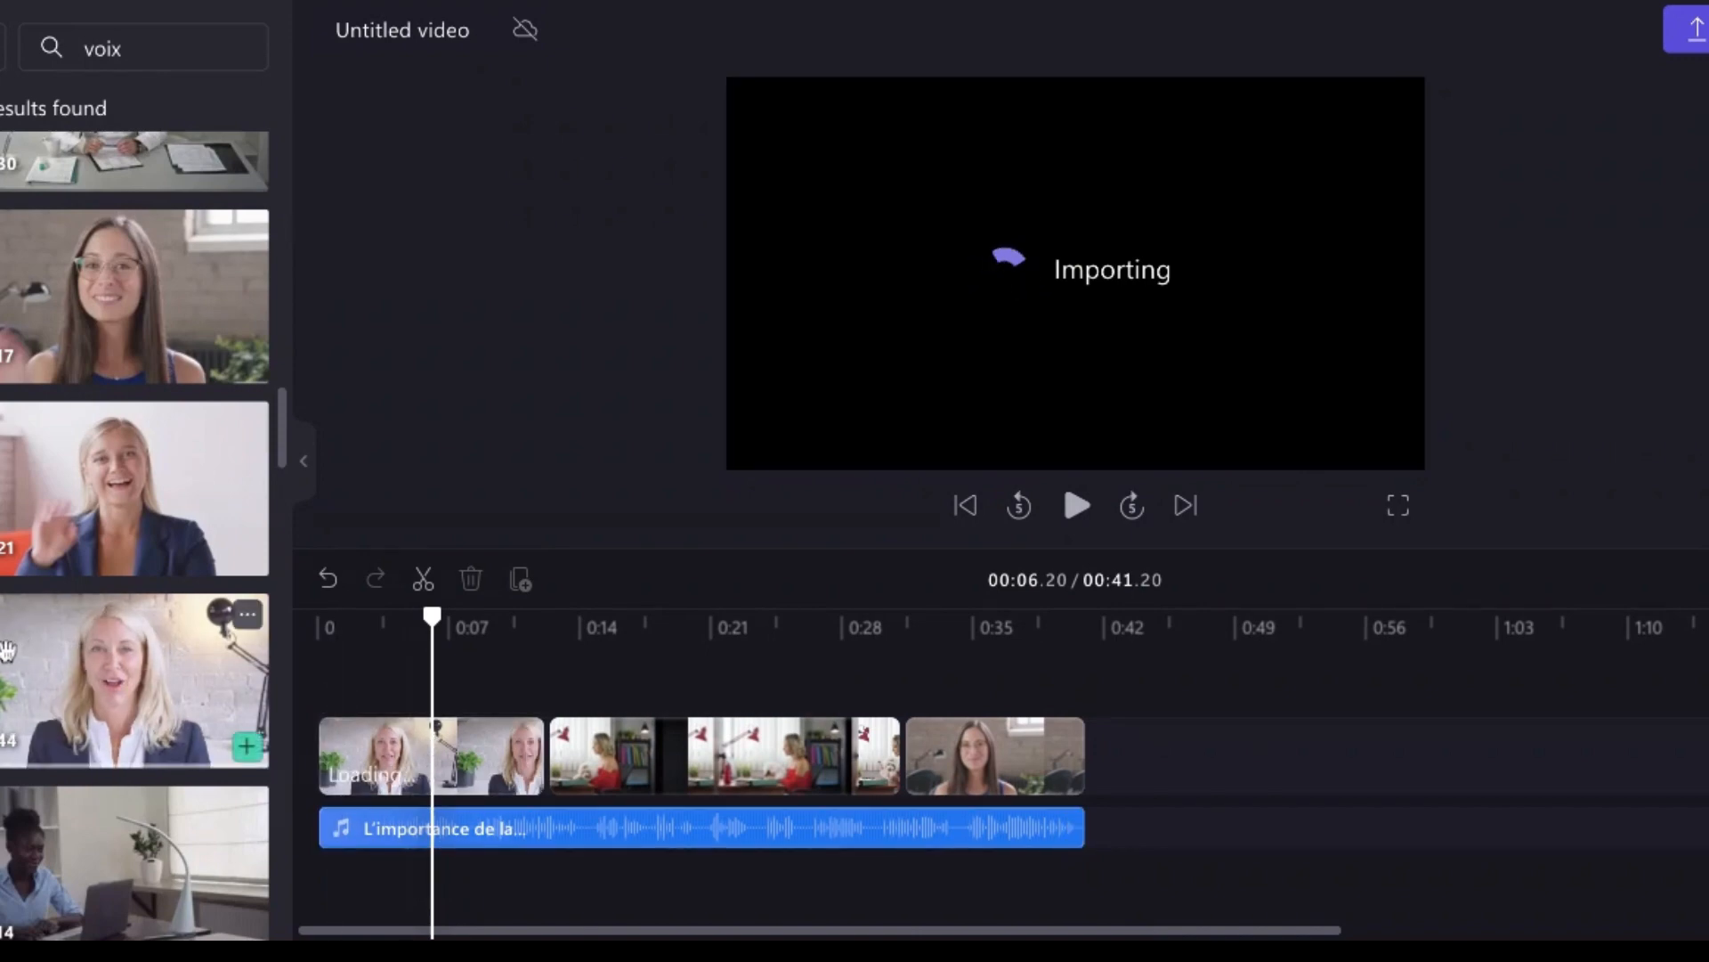
Play the video from the start of the second clip for a few seconds and pause
scroll(158, 725, "down", 9)
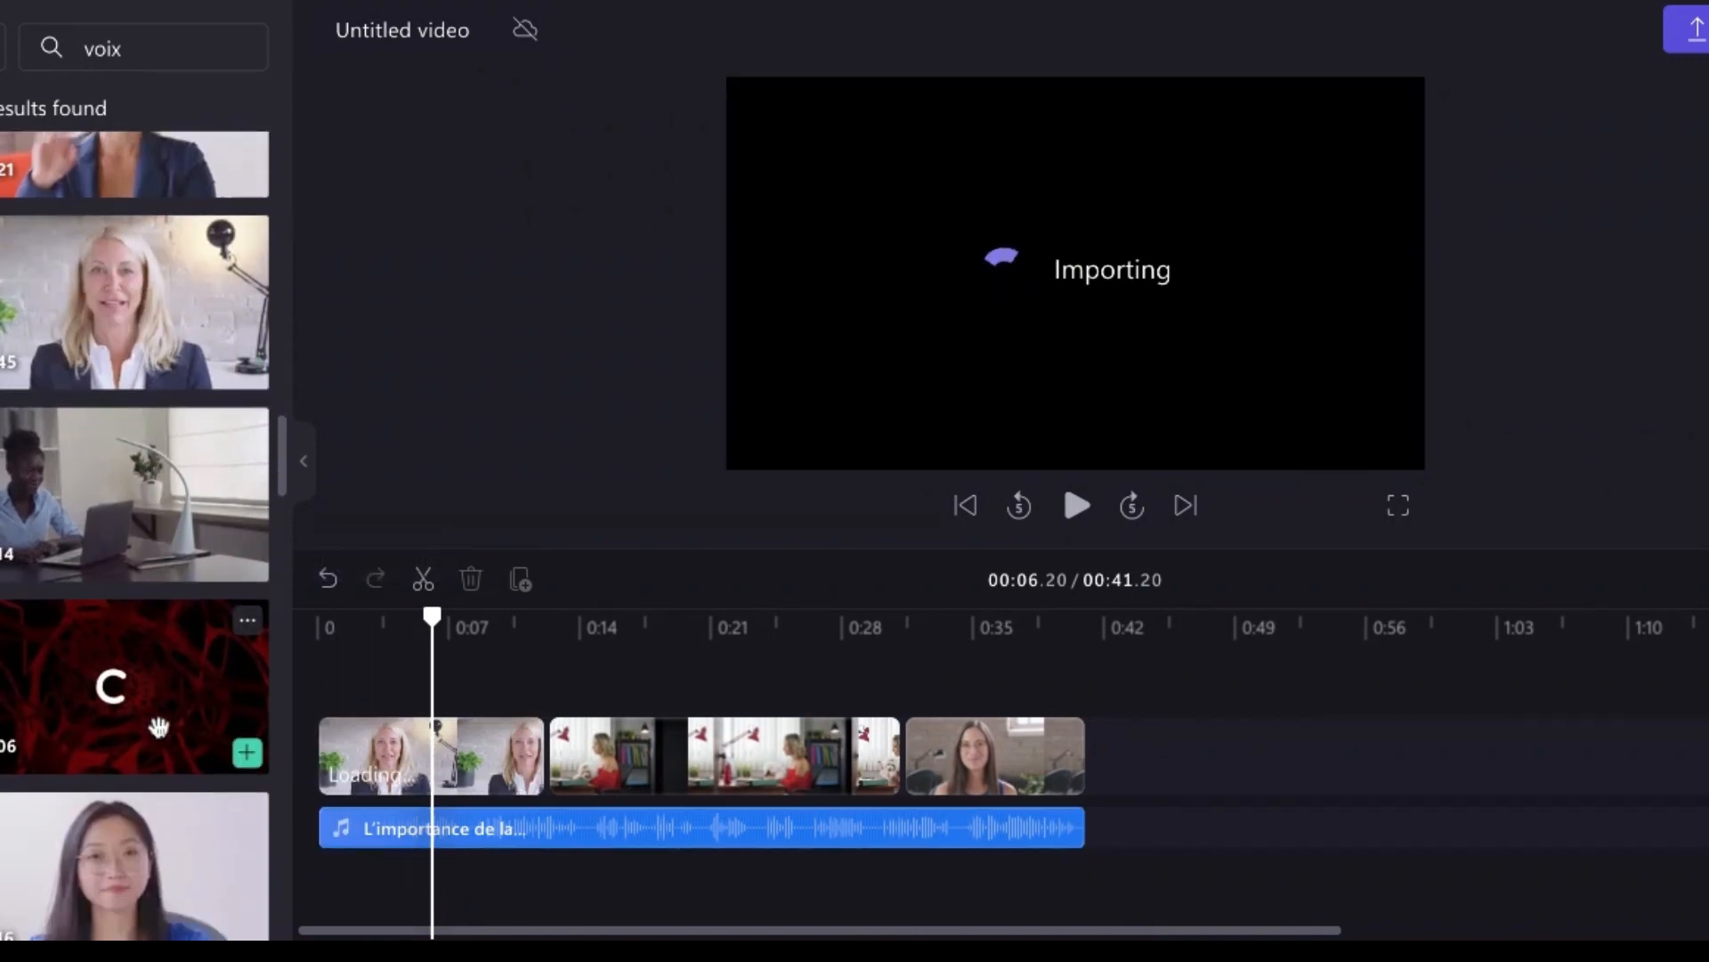
scroll(159, 726, "down", 1)
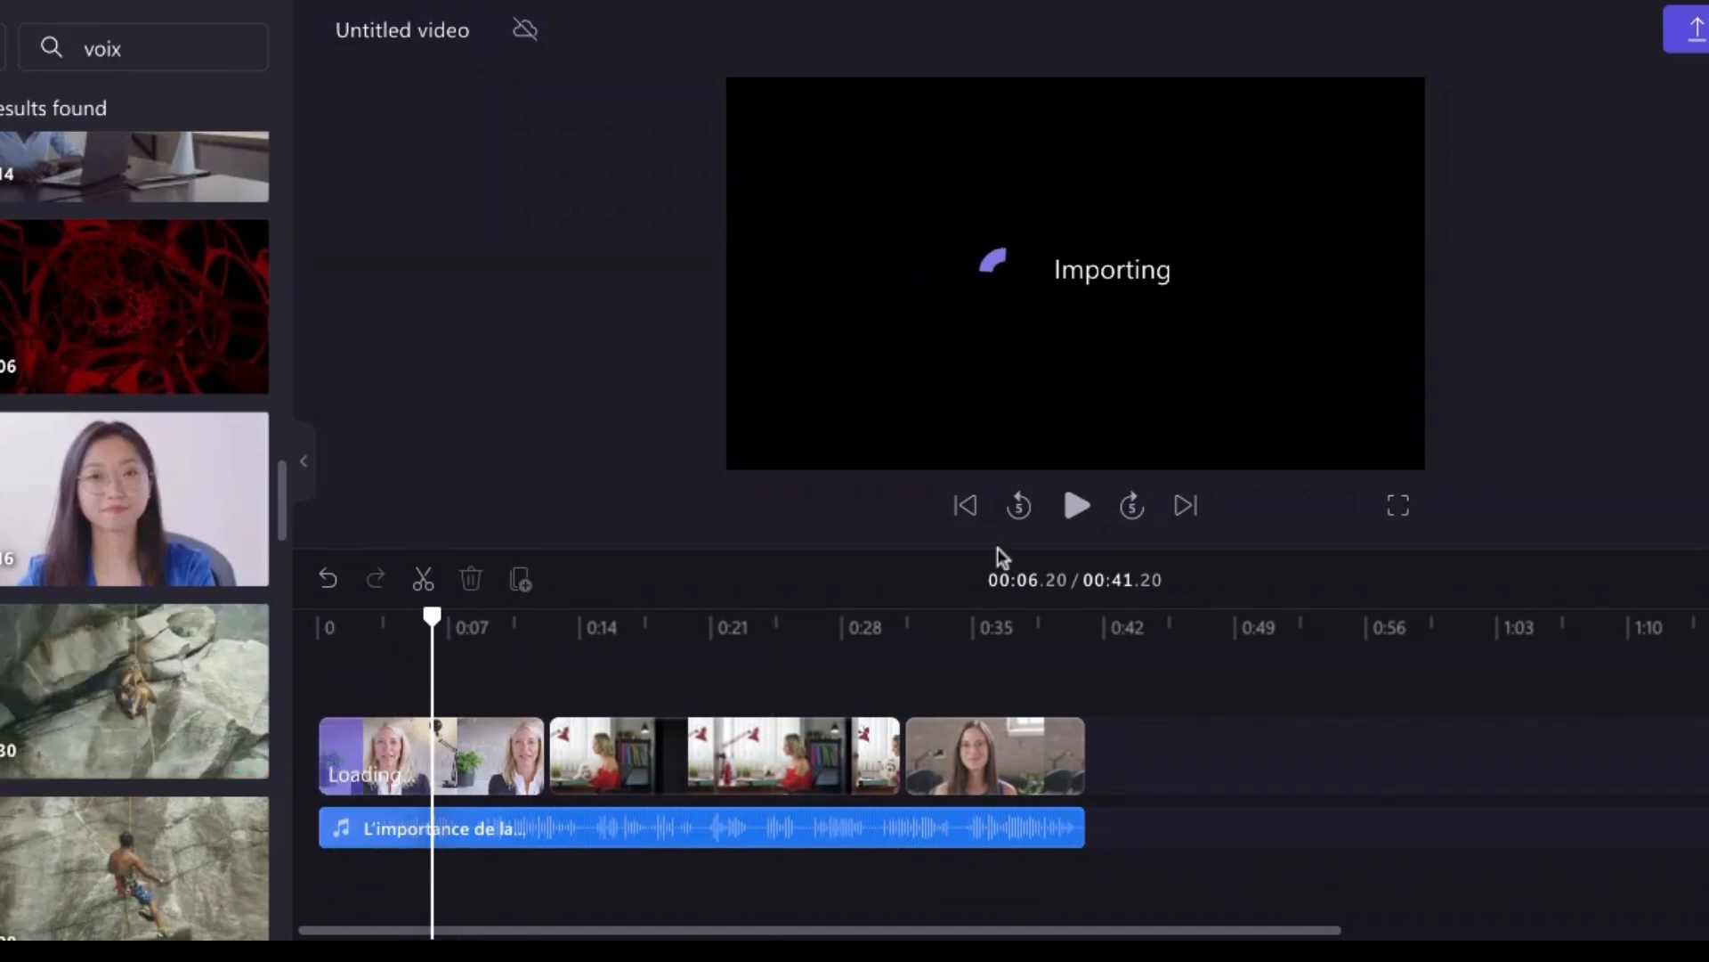
left_click(1076, 508)
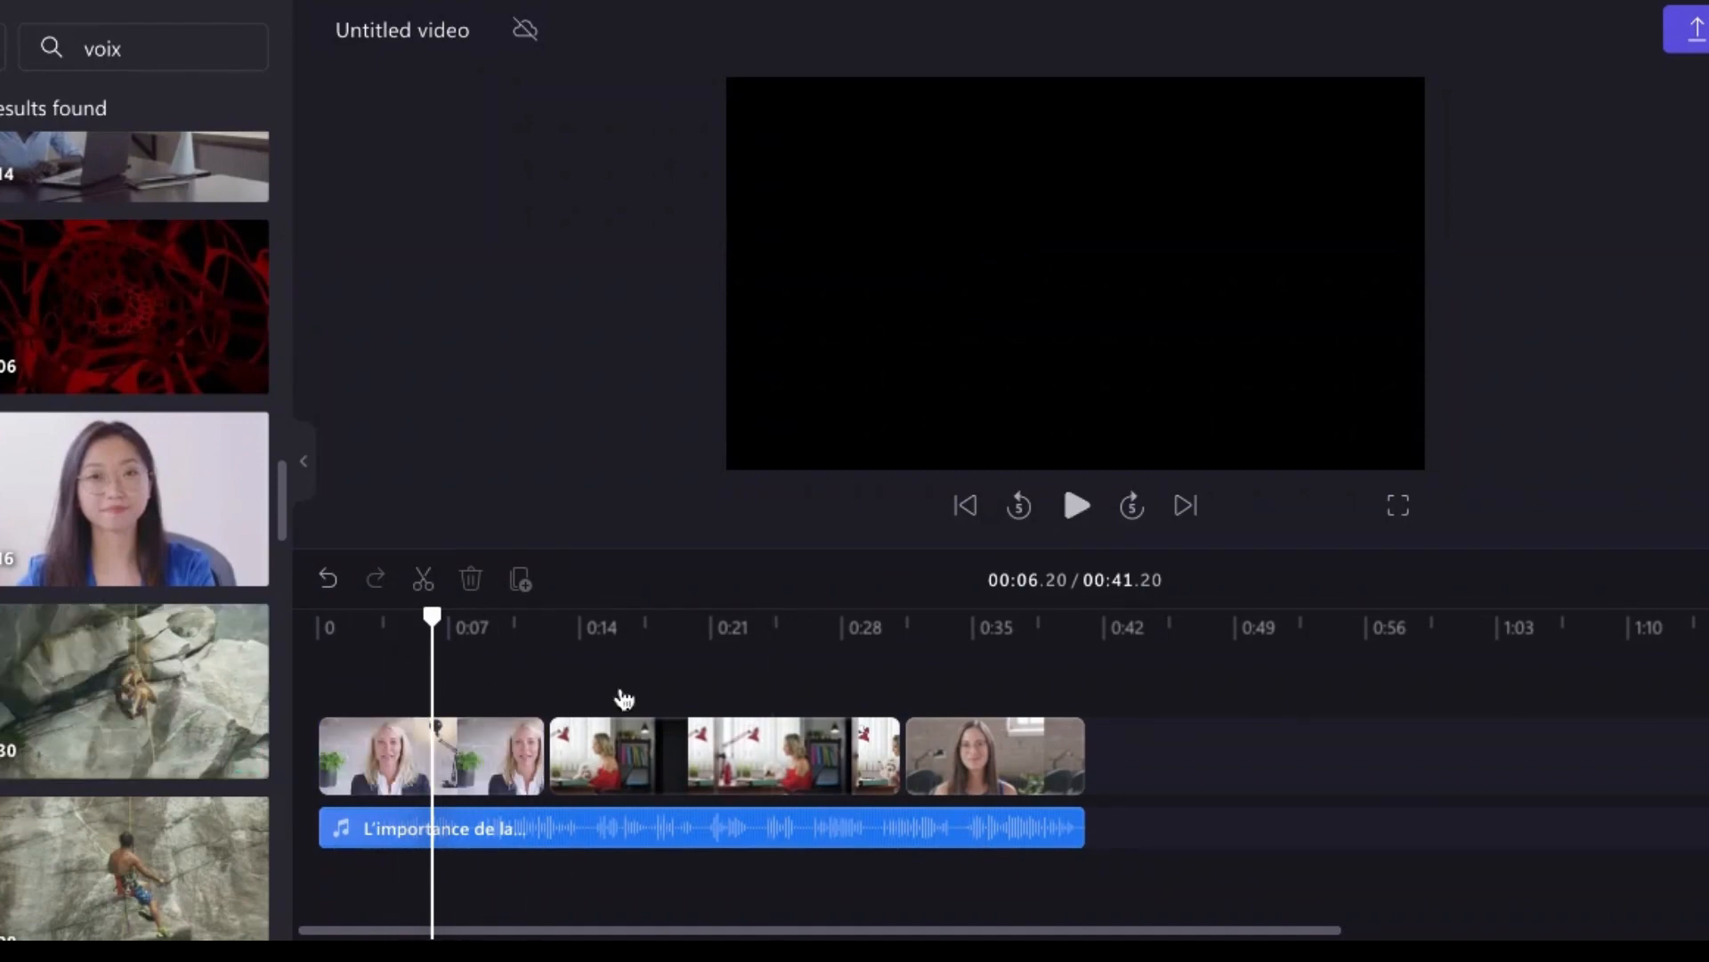
left_click(547, 677)
left_click(1076, 506)
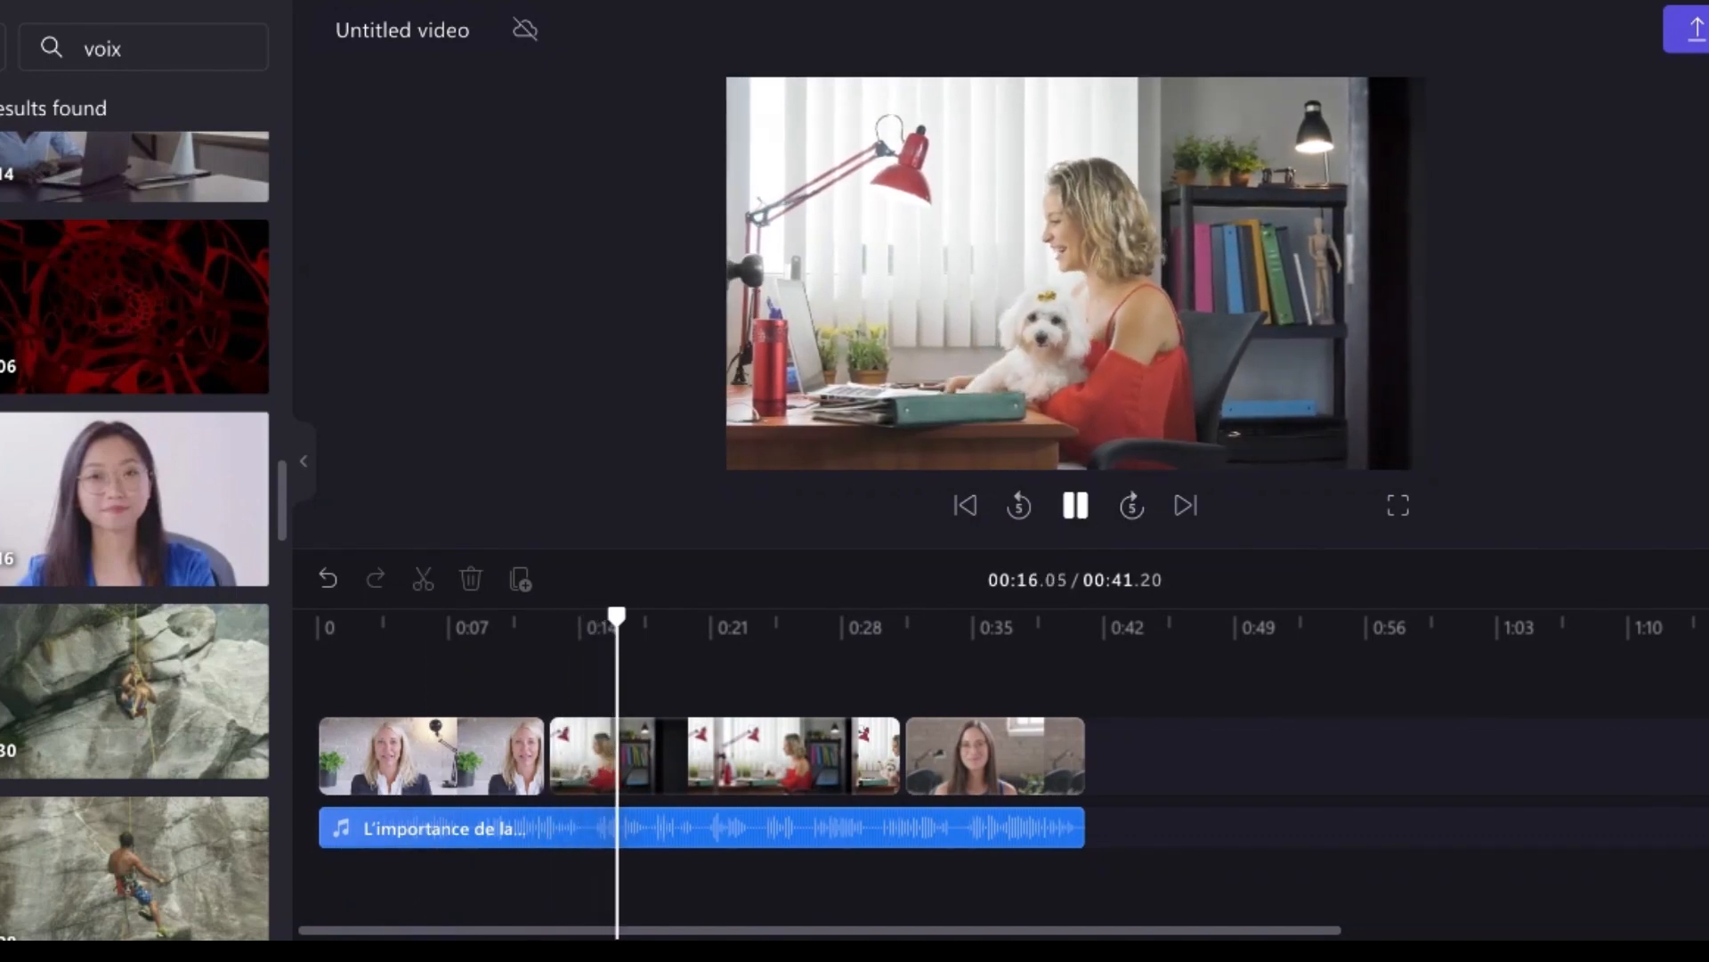
key("space")
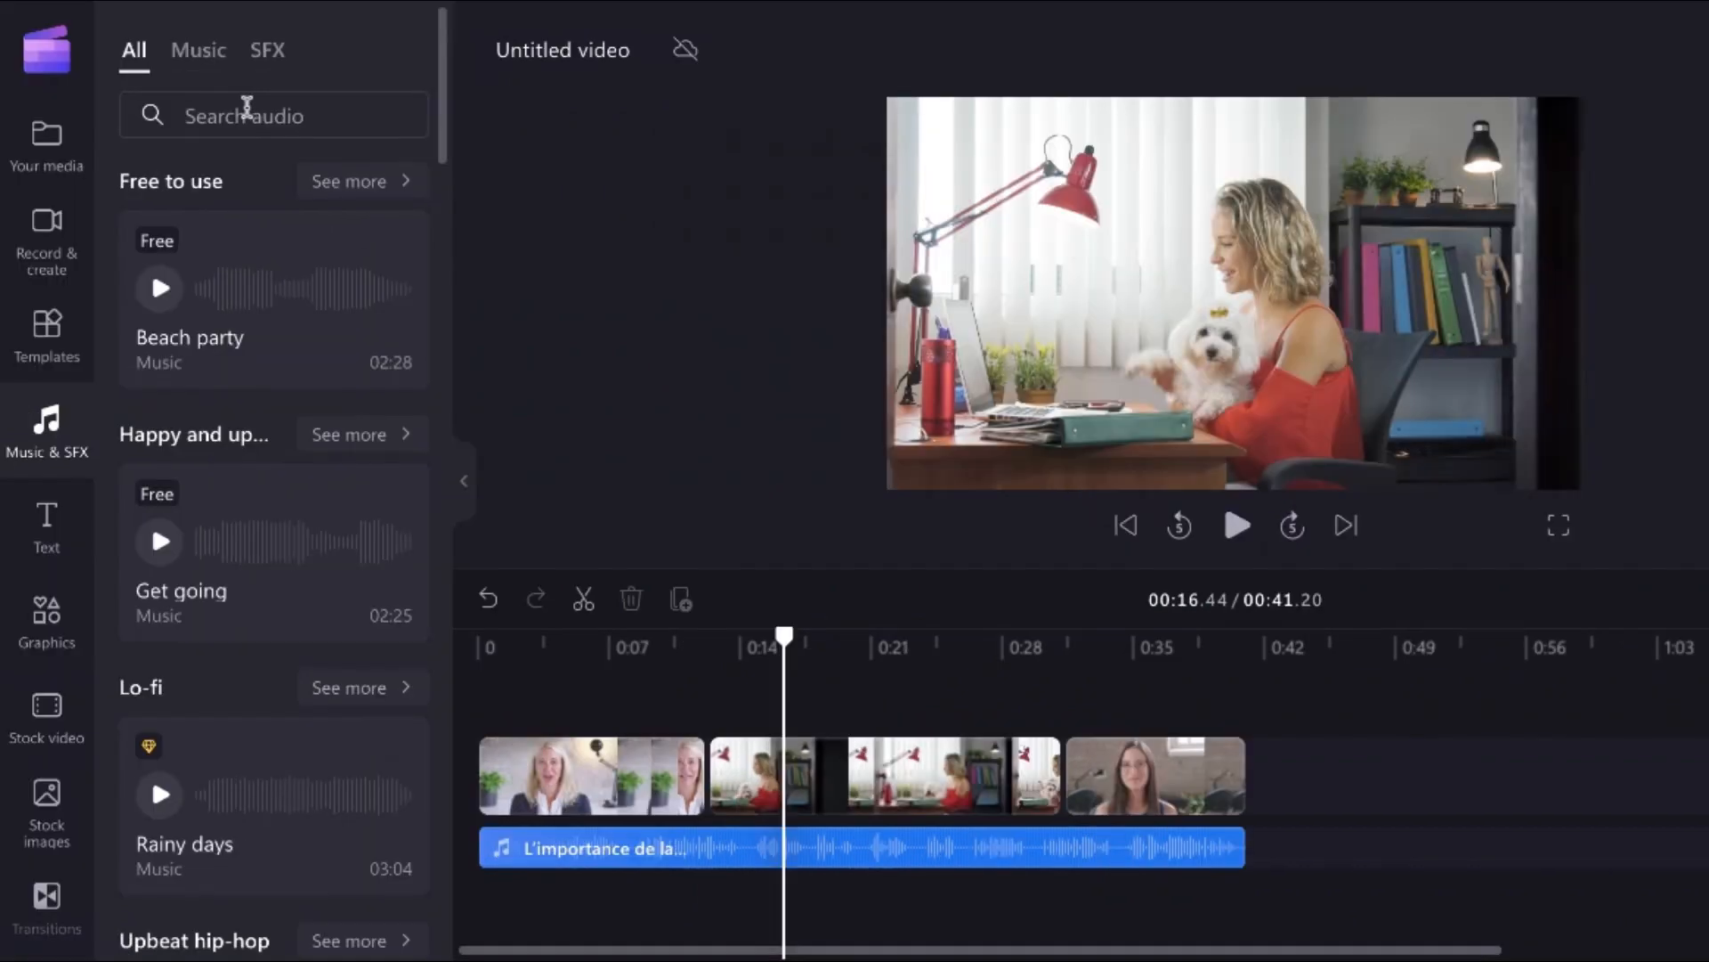
Open the music and sound effects library and preview the Beach party track
left_click(78, 92)
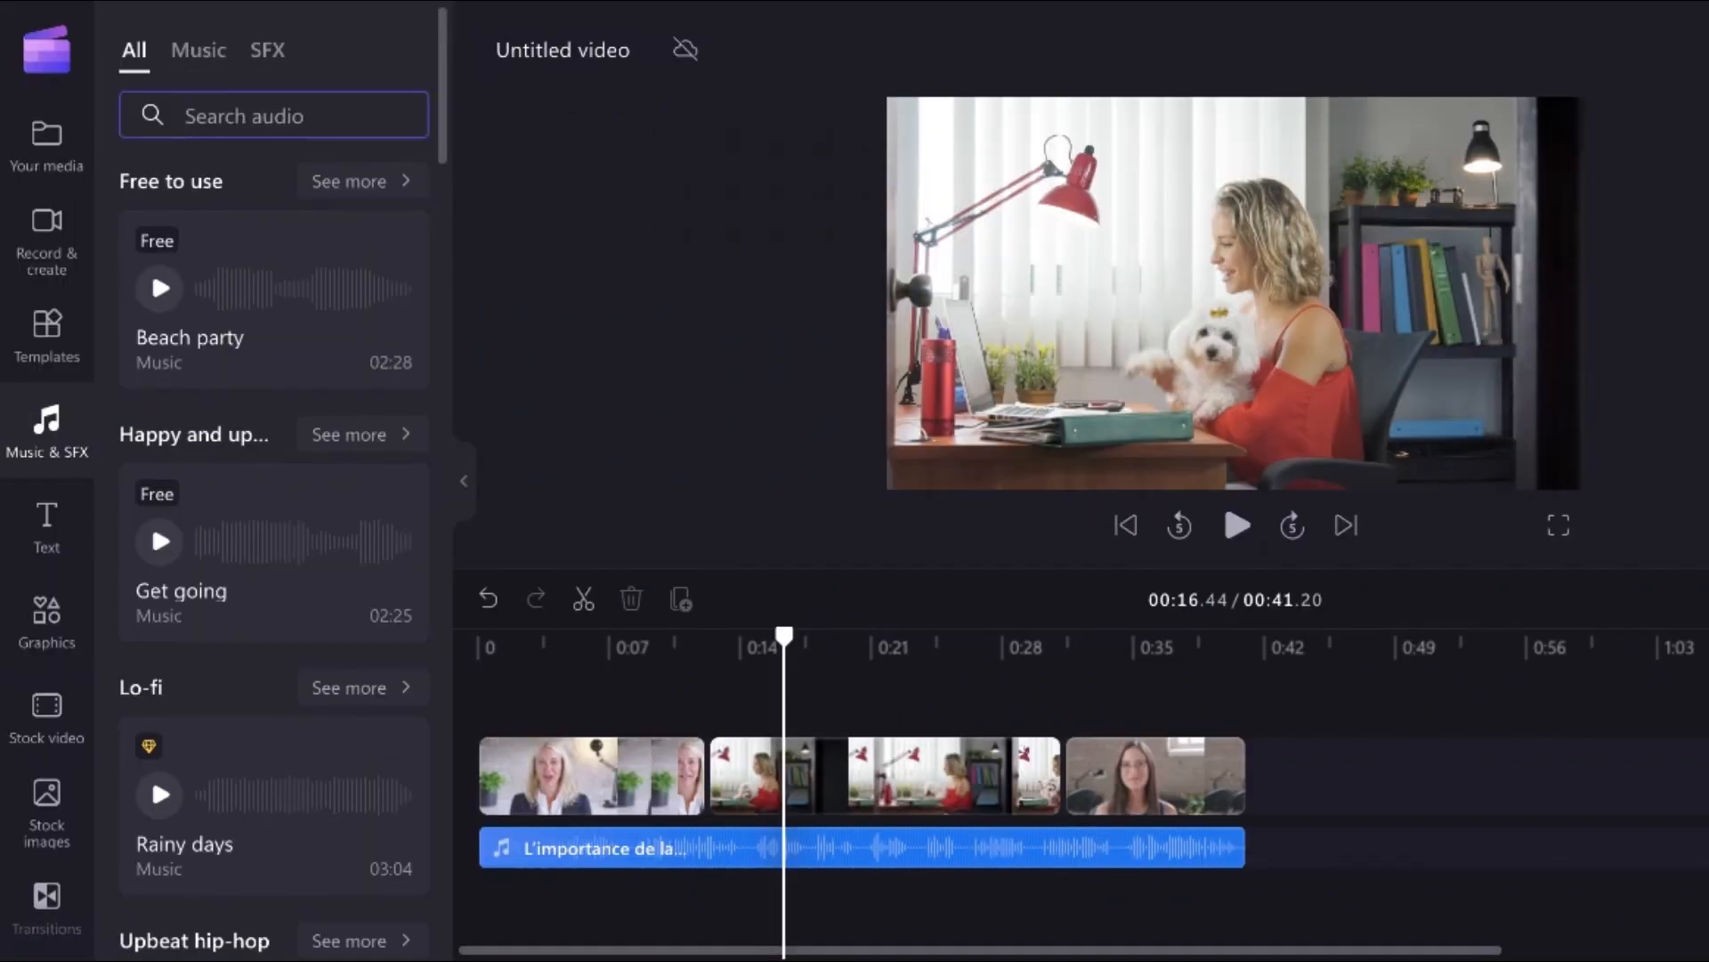
left_click(161, 290)
left_click(160, 291)
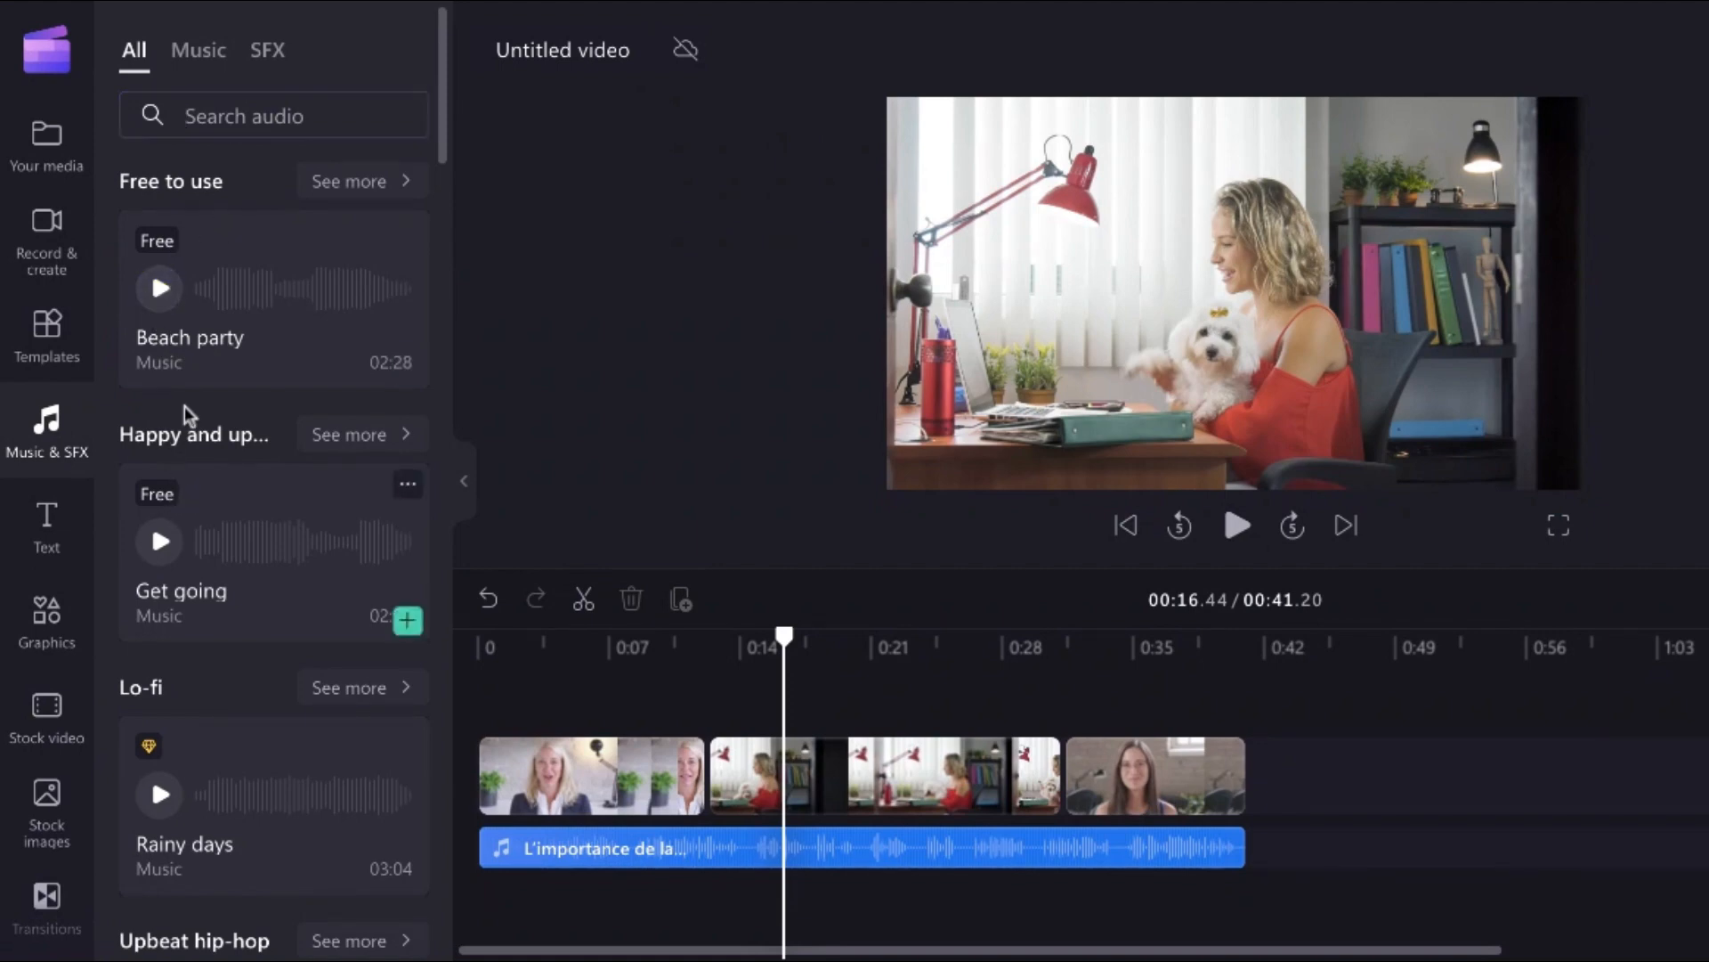
Try searching the audio library for "douce"
left_click(216, 116)
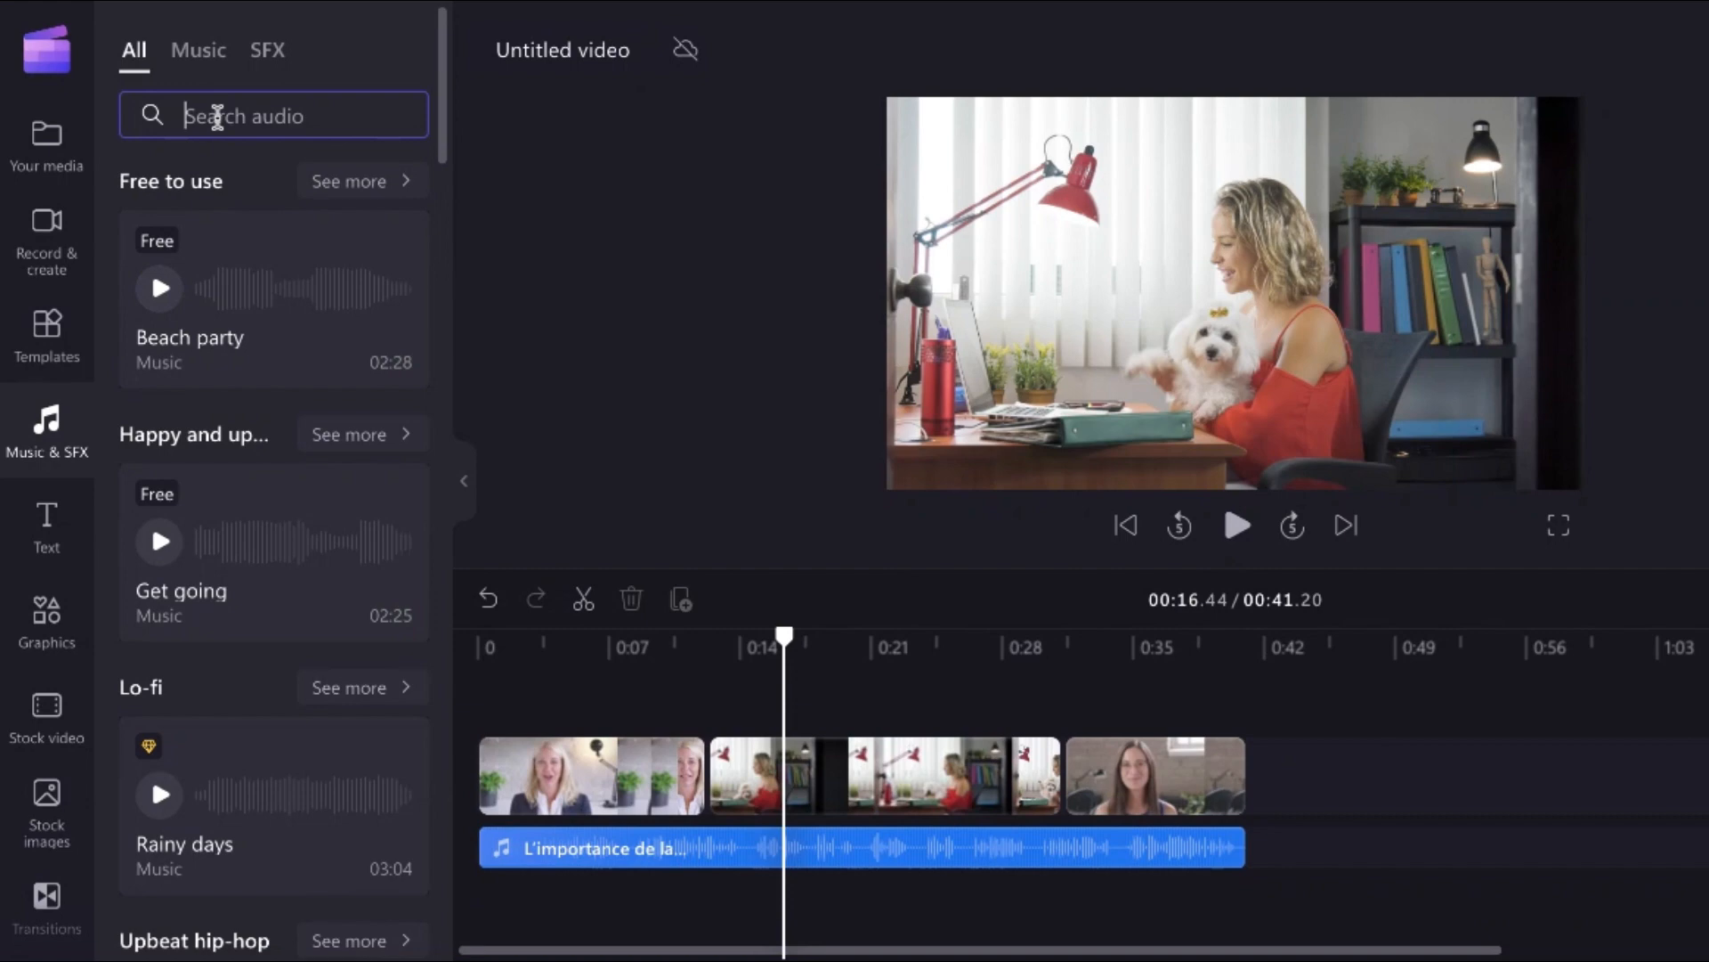
type("douce")
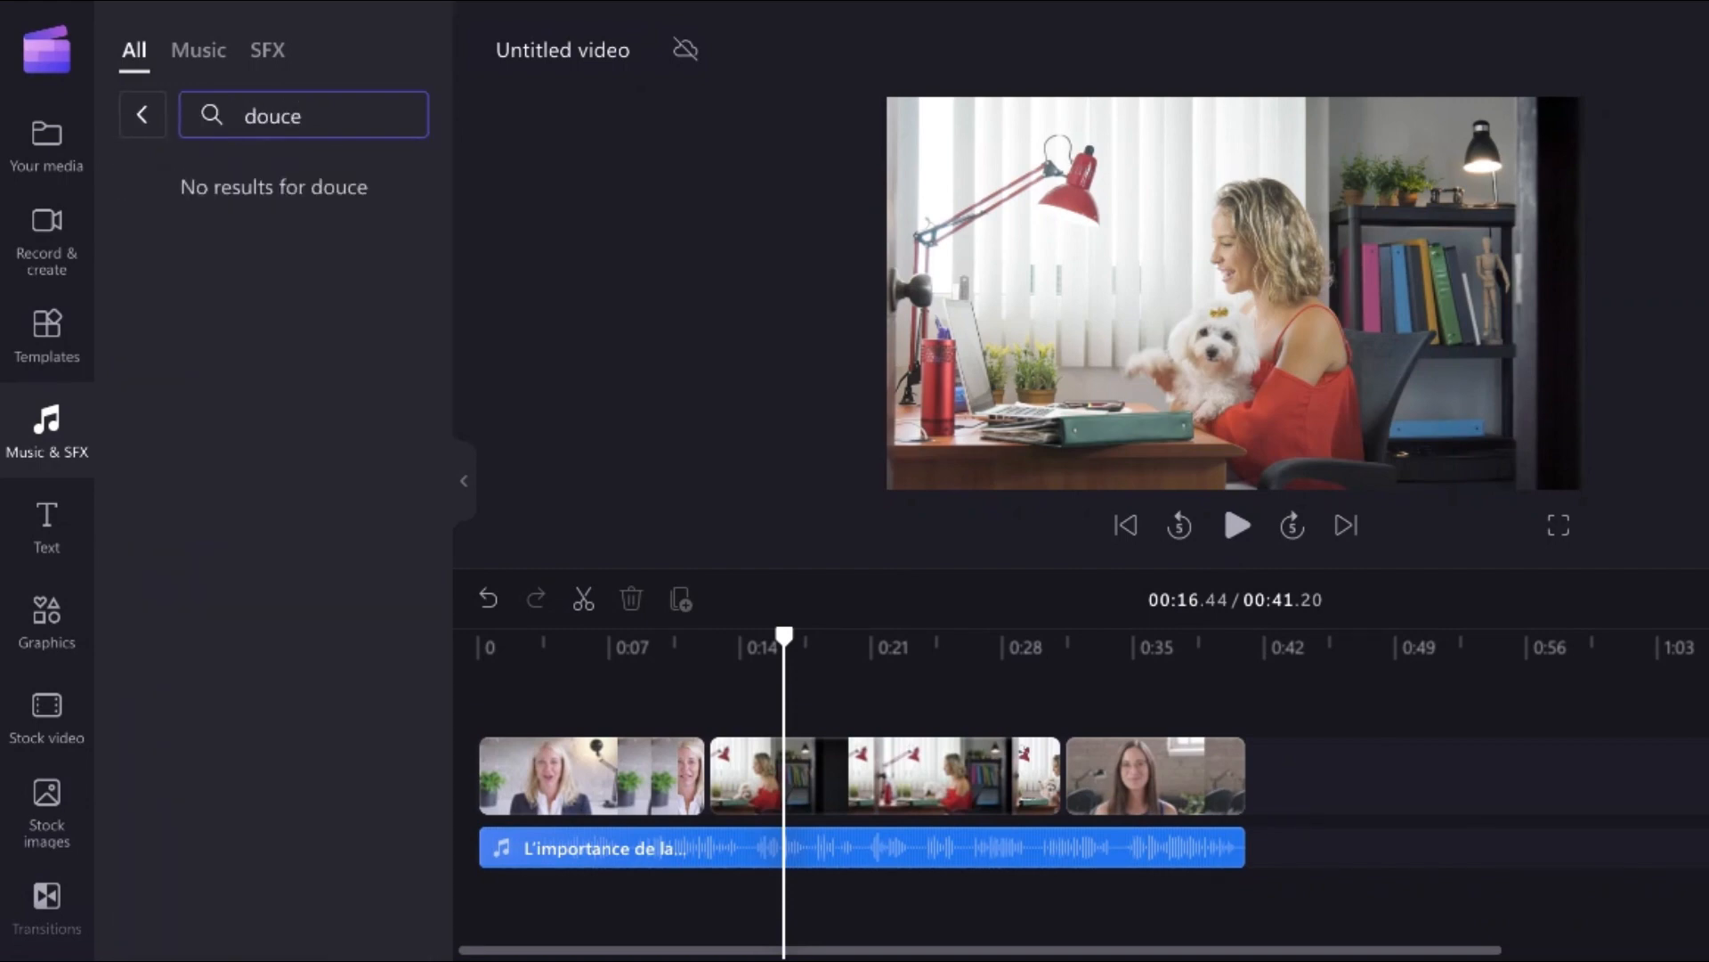
key("BackSpace")
key("BackSpace")
key("BackSpace")
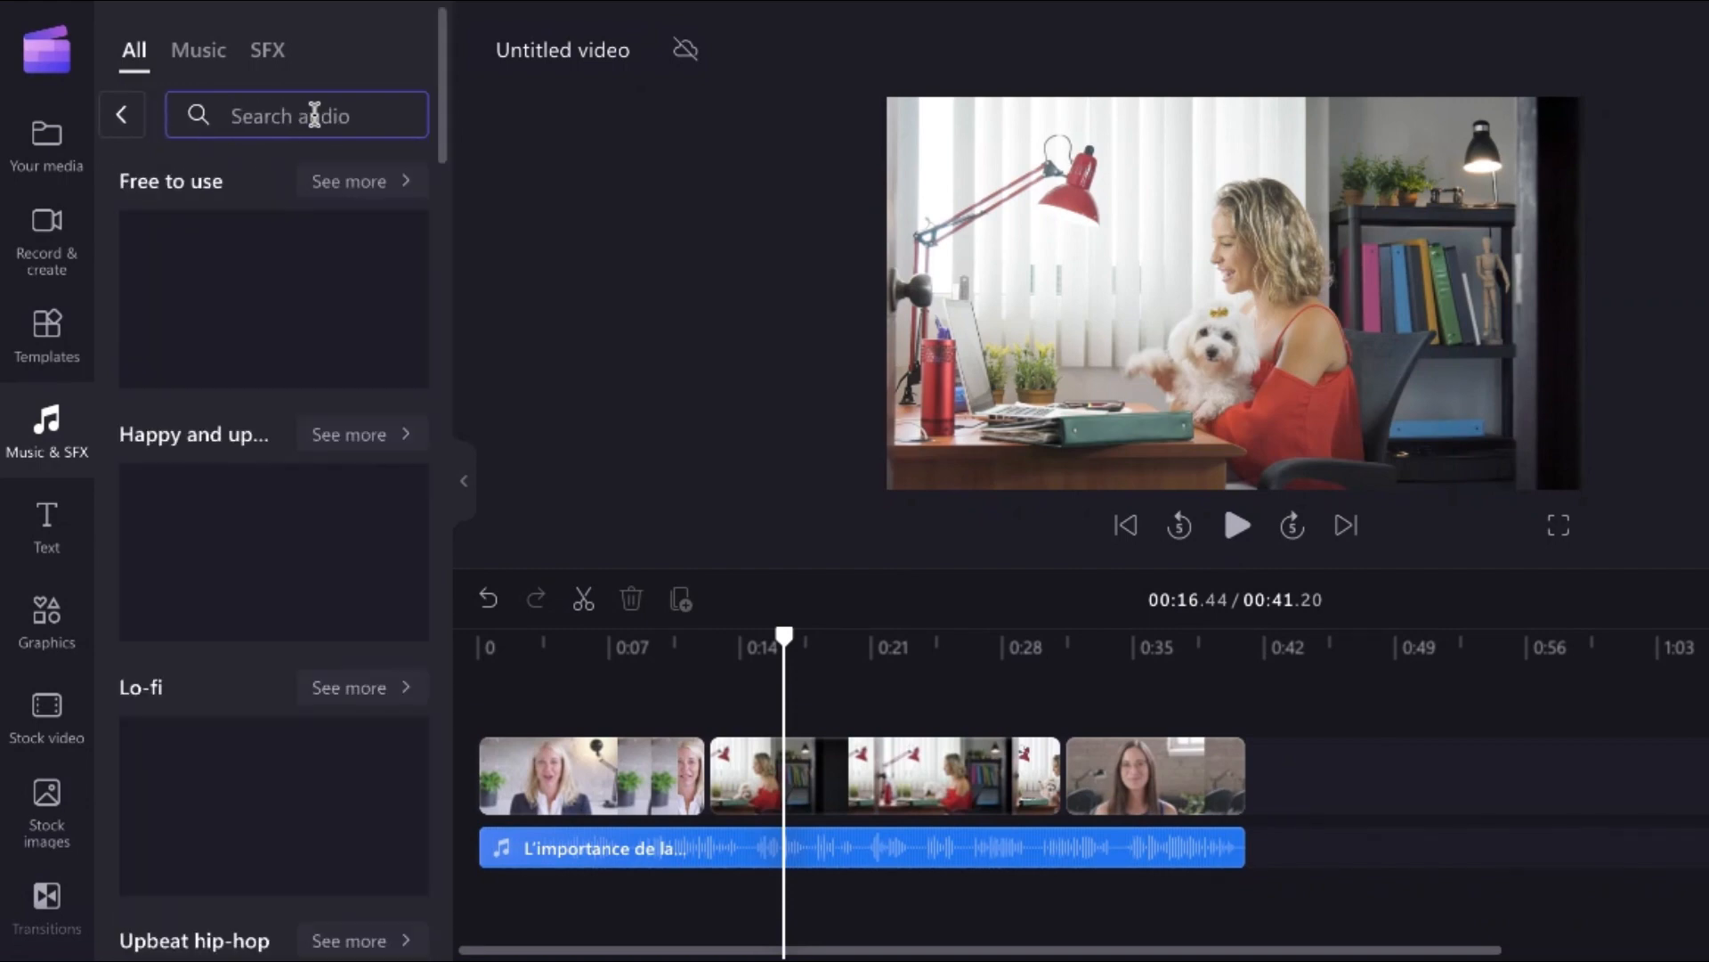
Search the audio library for "soft" and preview several results, including Soft Acoustic Love
type("soft")
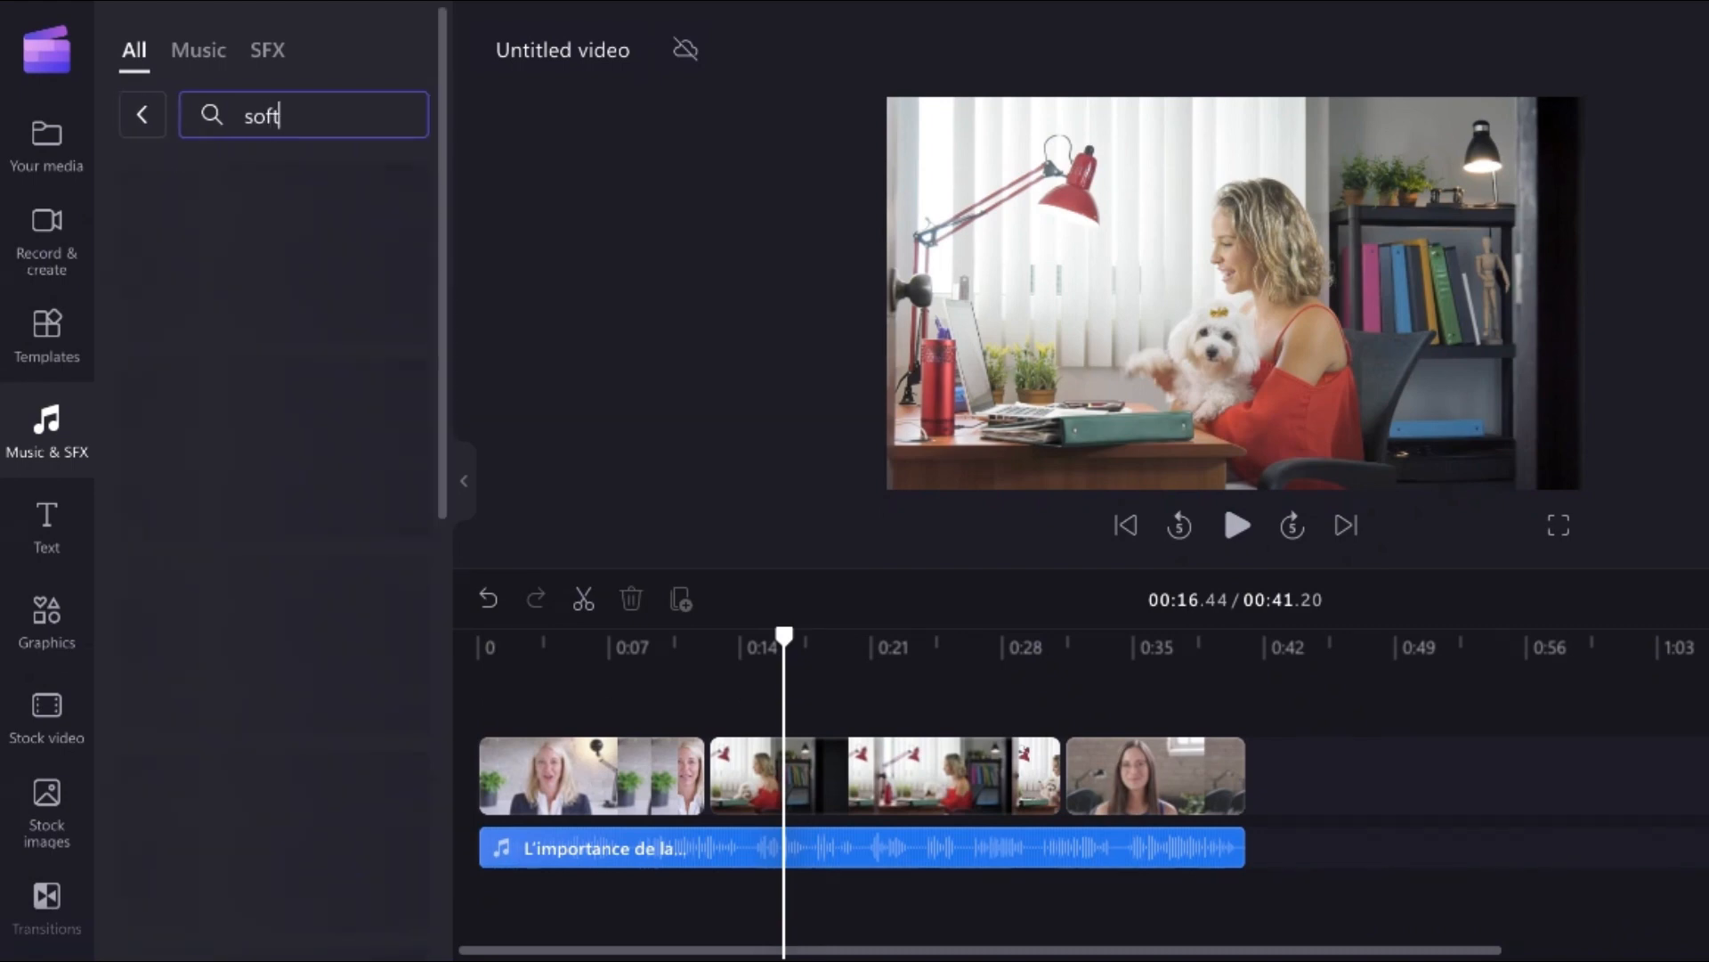
left_click(163, 481)
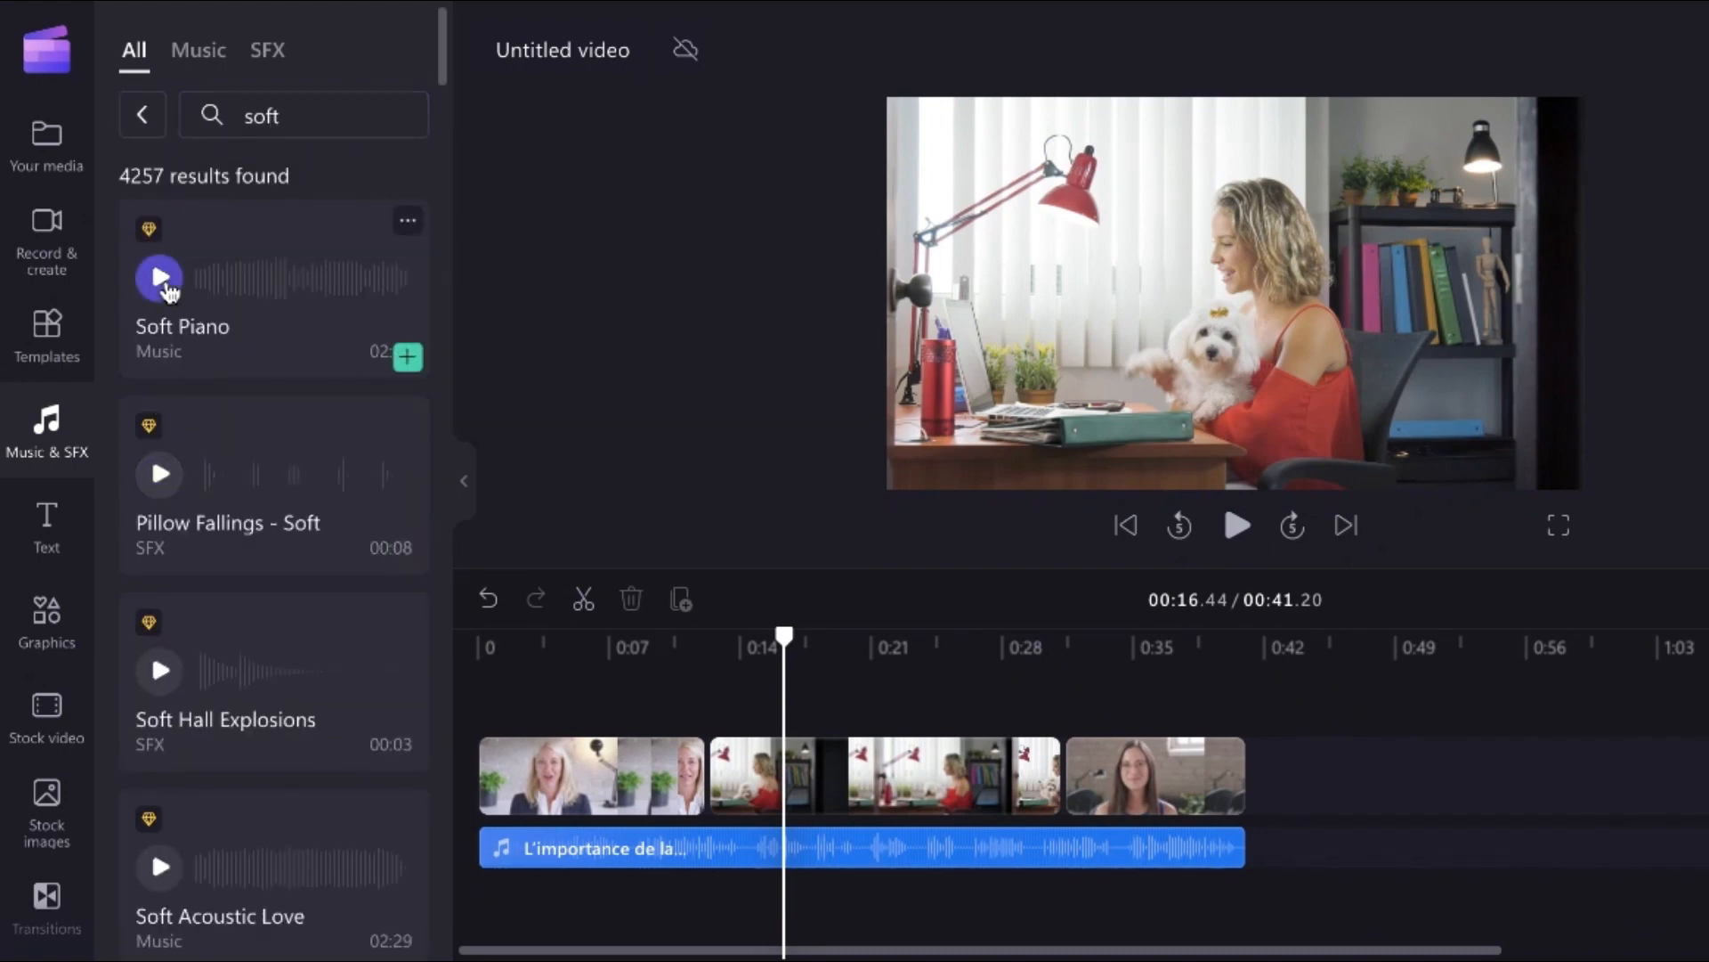
left_click(161, 281)
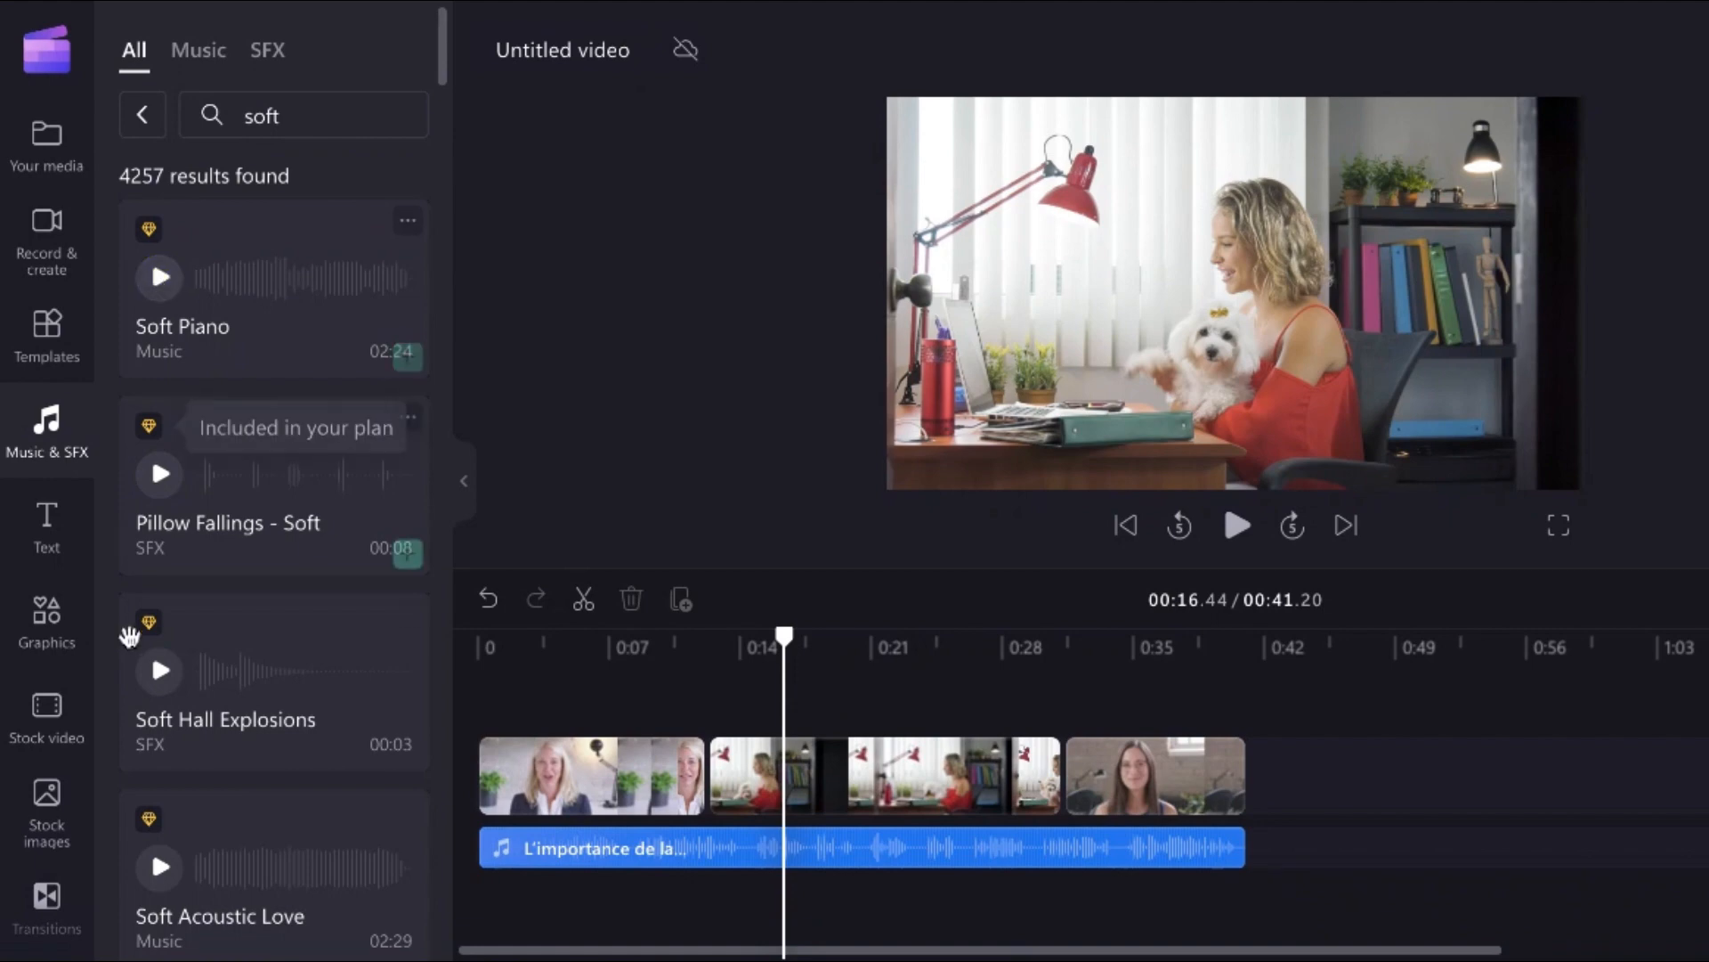
scroll(271, 683, "down", 2)
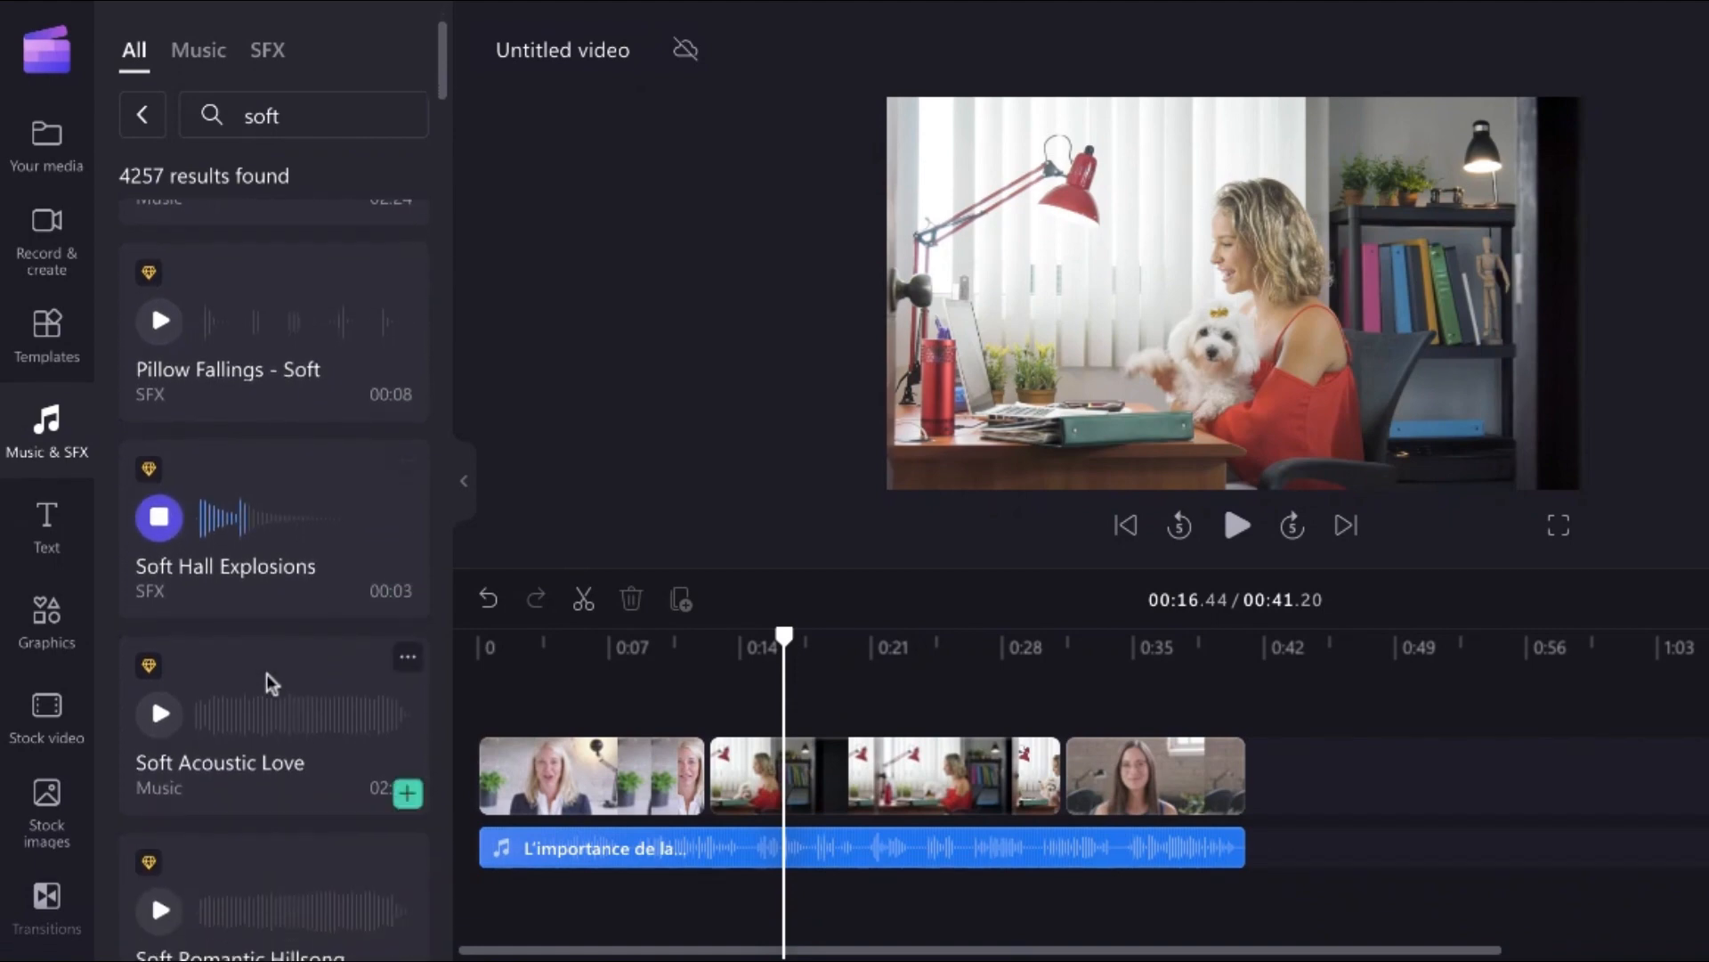
left_click(160, 723)
scroll(221, 724, "down", 2)
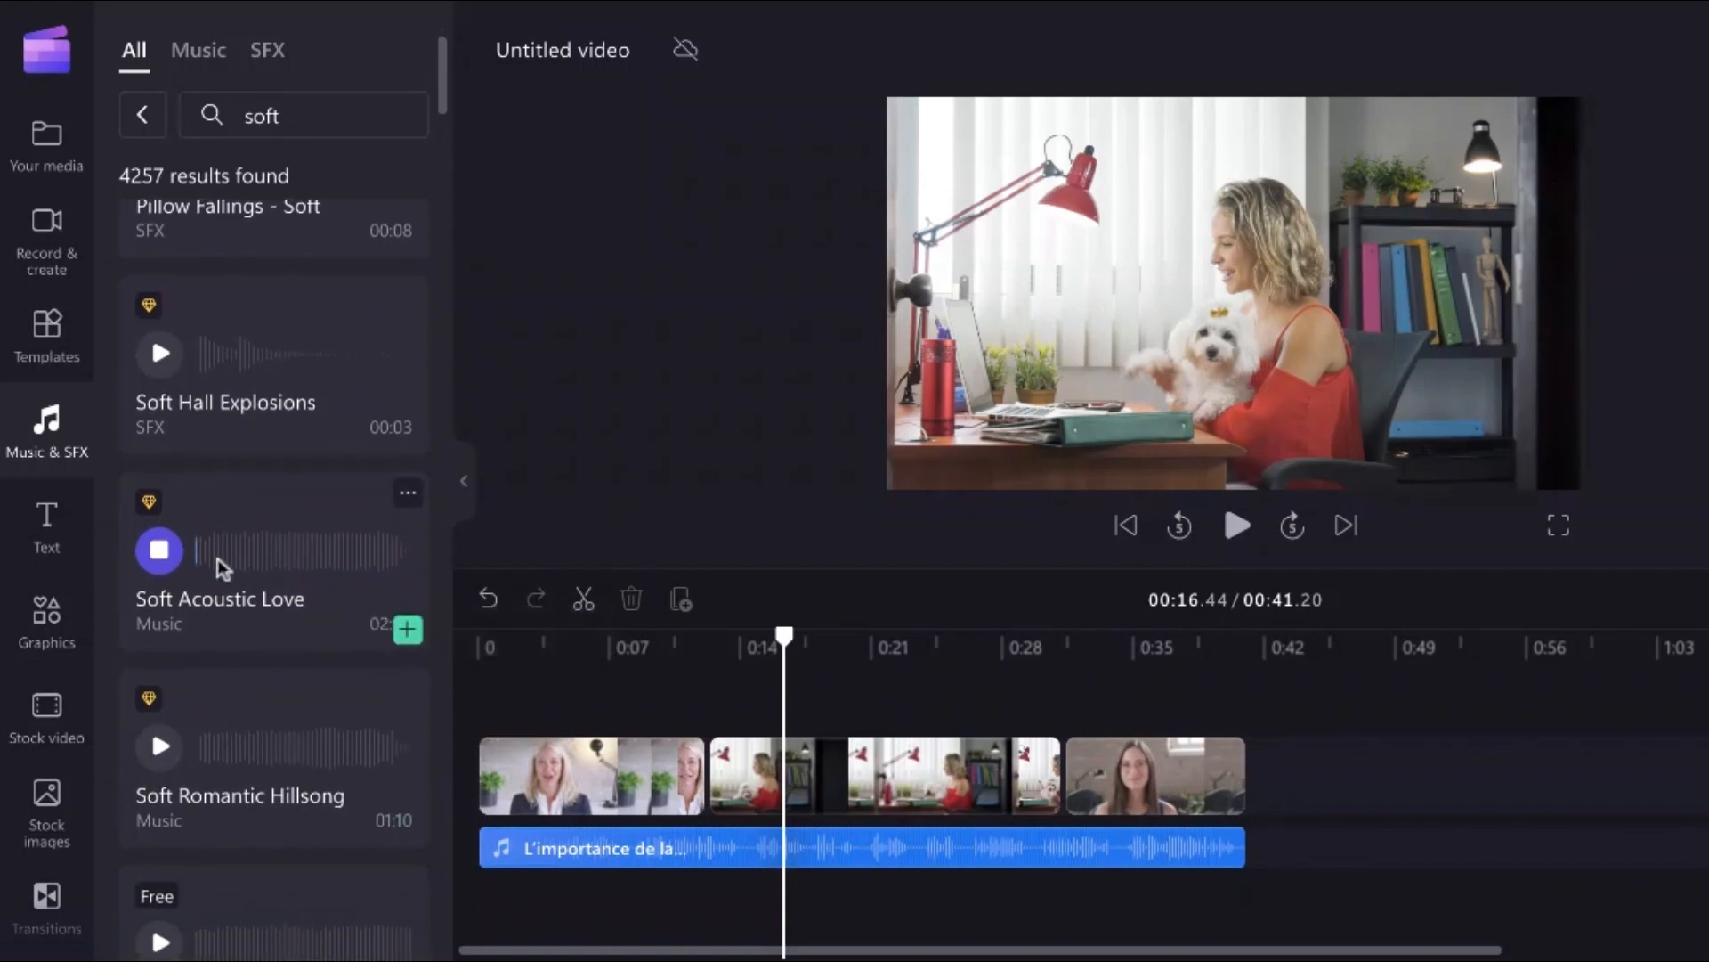
Add the Soft Acoustic Love track beneath the voice-over at the start of the timeline and delete its duplicate copy
left_click_drag(251, 526, 597, 902)
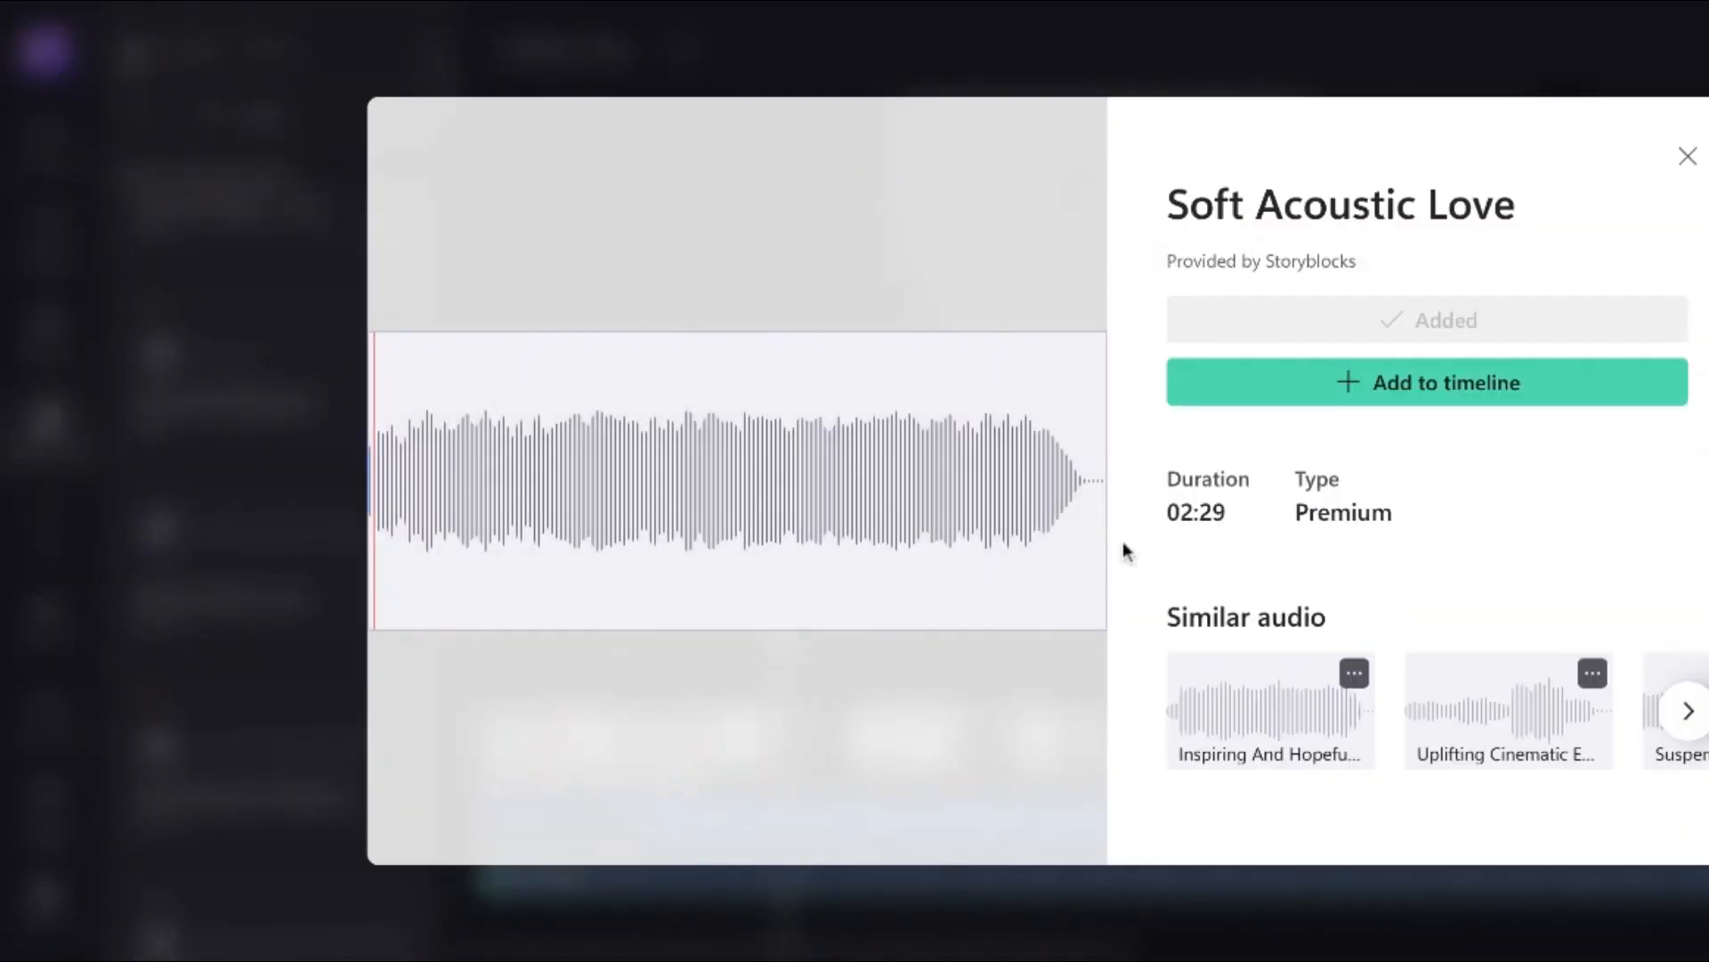
left_click(1426, 372)
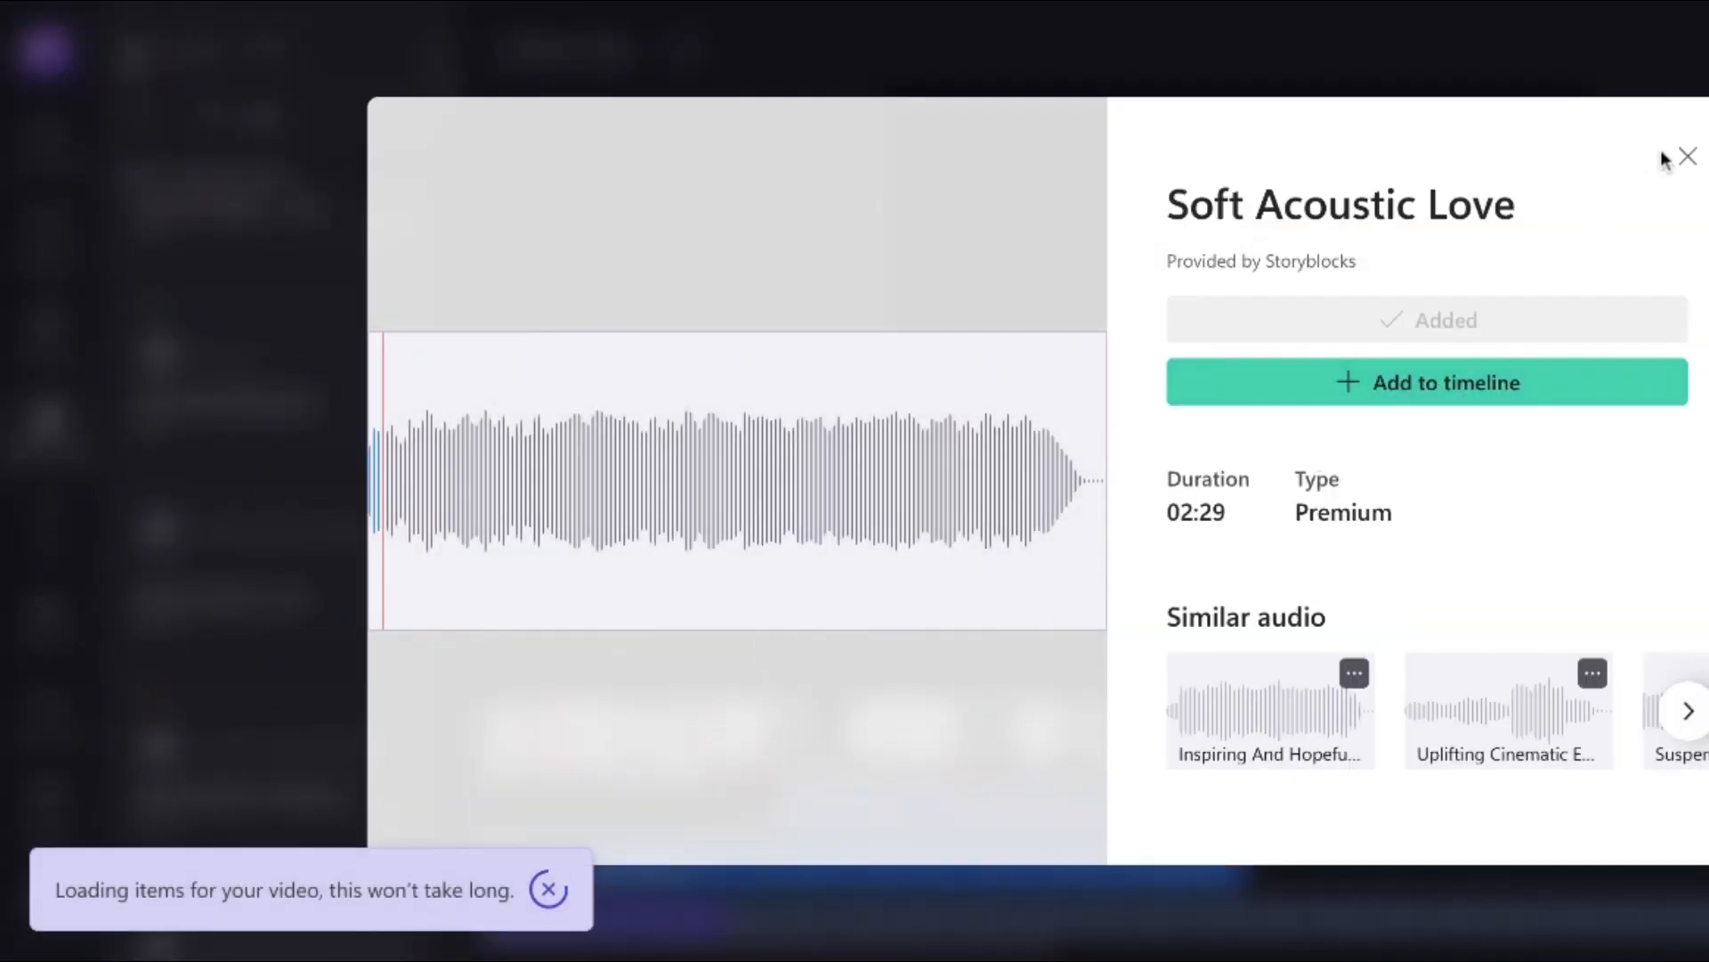
left_click(1688, 159)
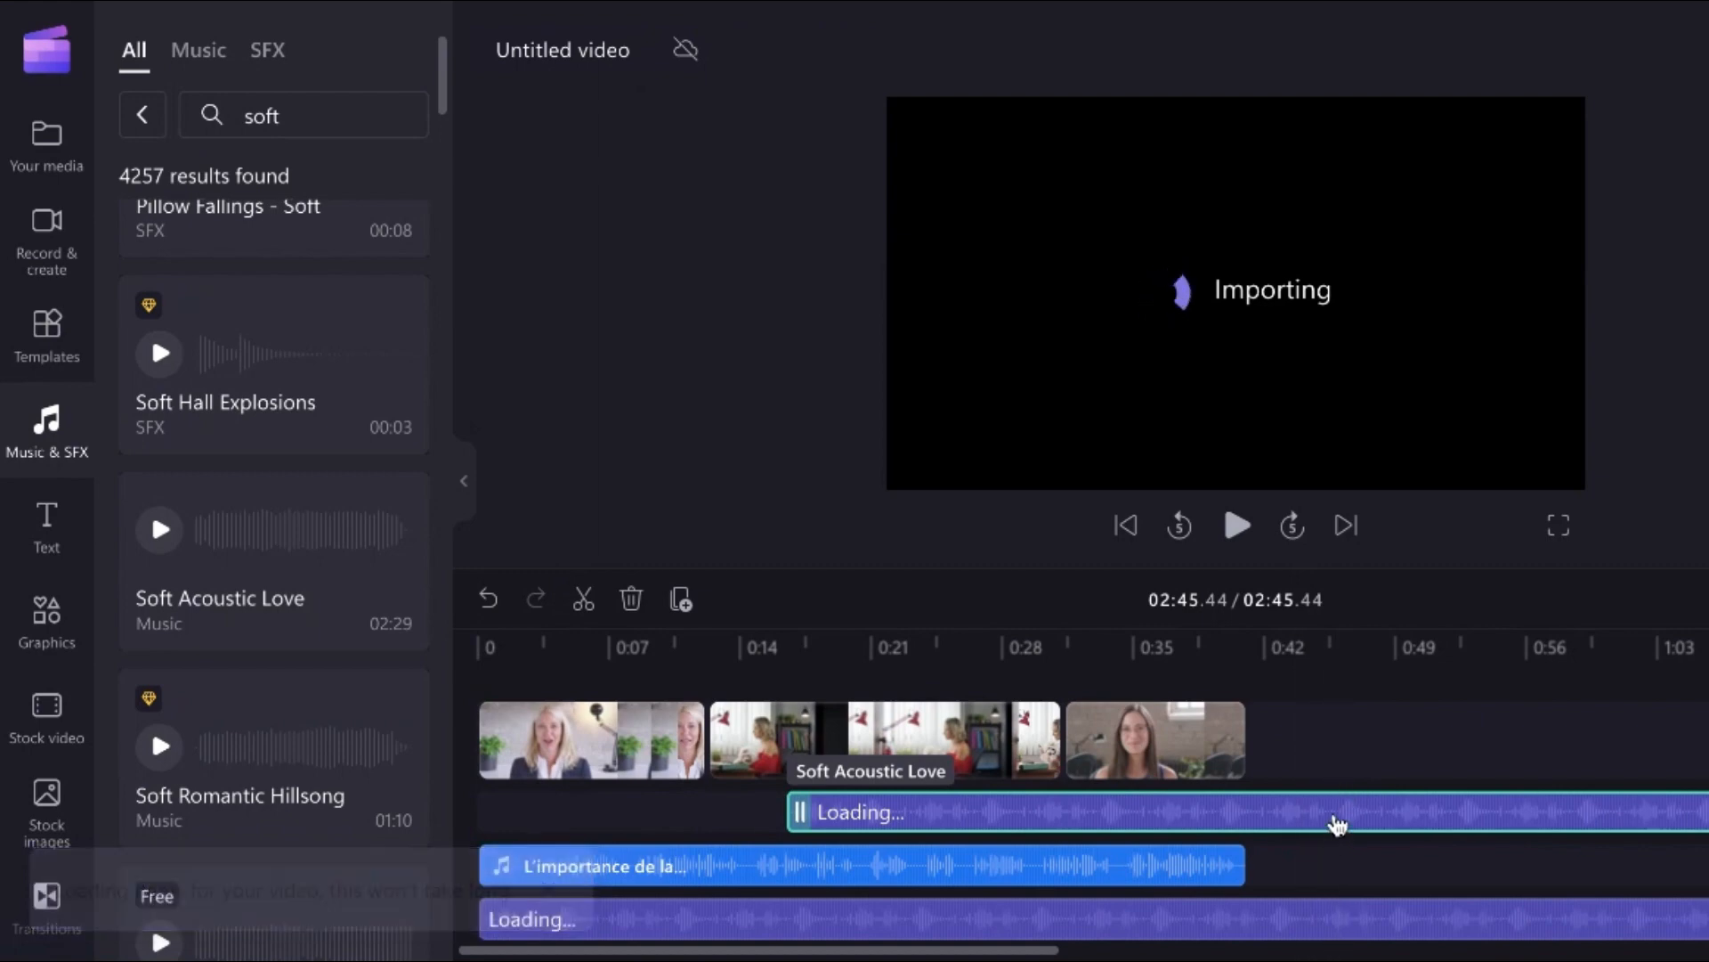
left_click(631, 598)
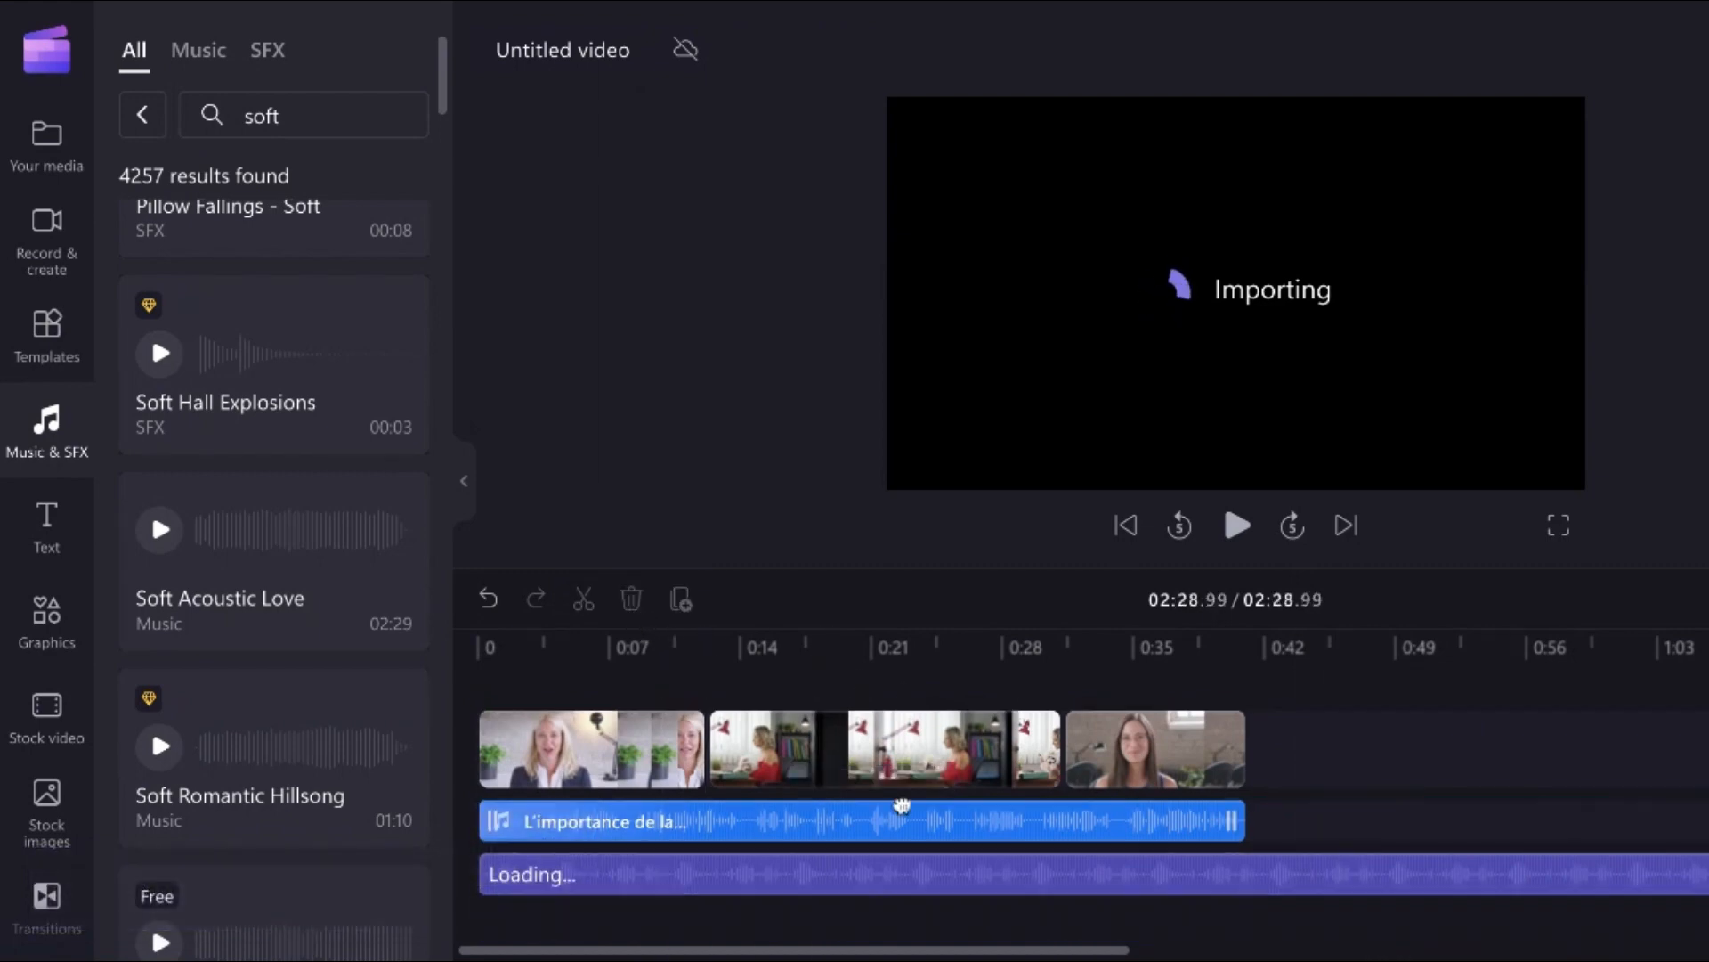
Split the Soft Acoustic Love track at 00:41.20, where the voice-over ends, delete the remainder and select the kept part
left_click(1252, 874)
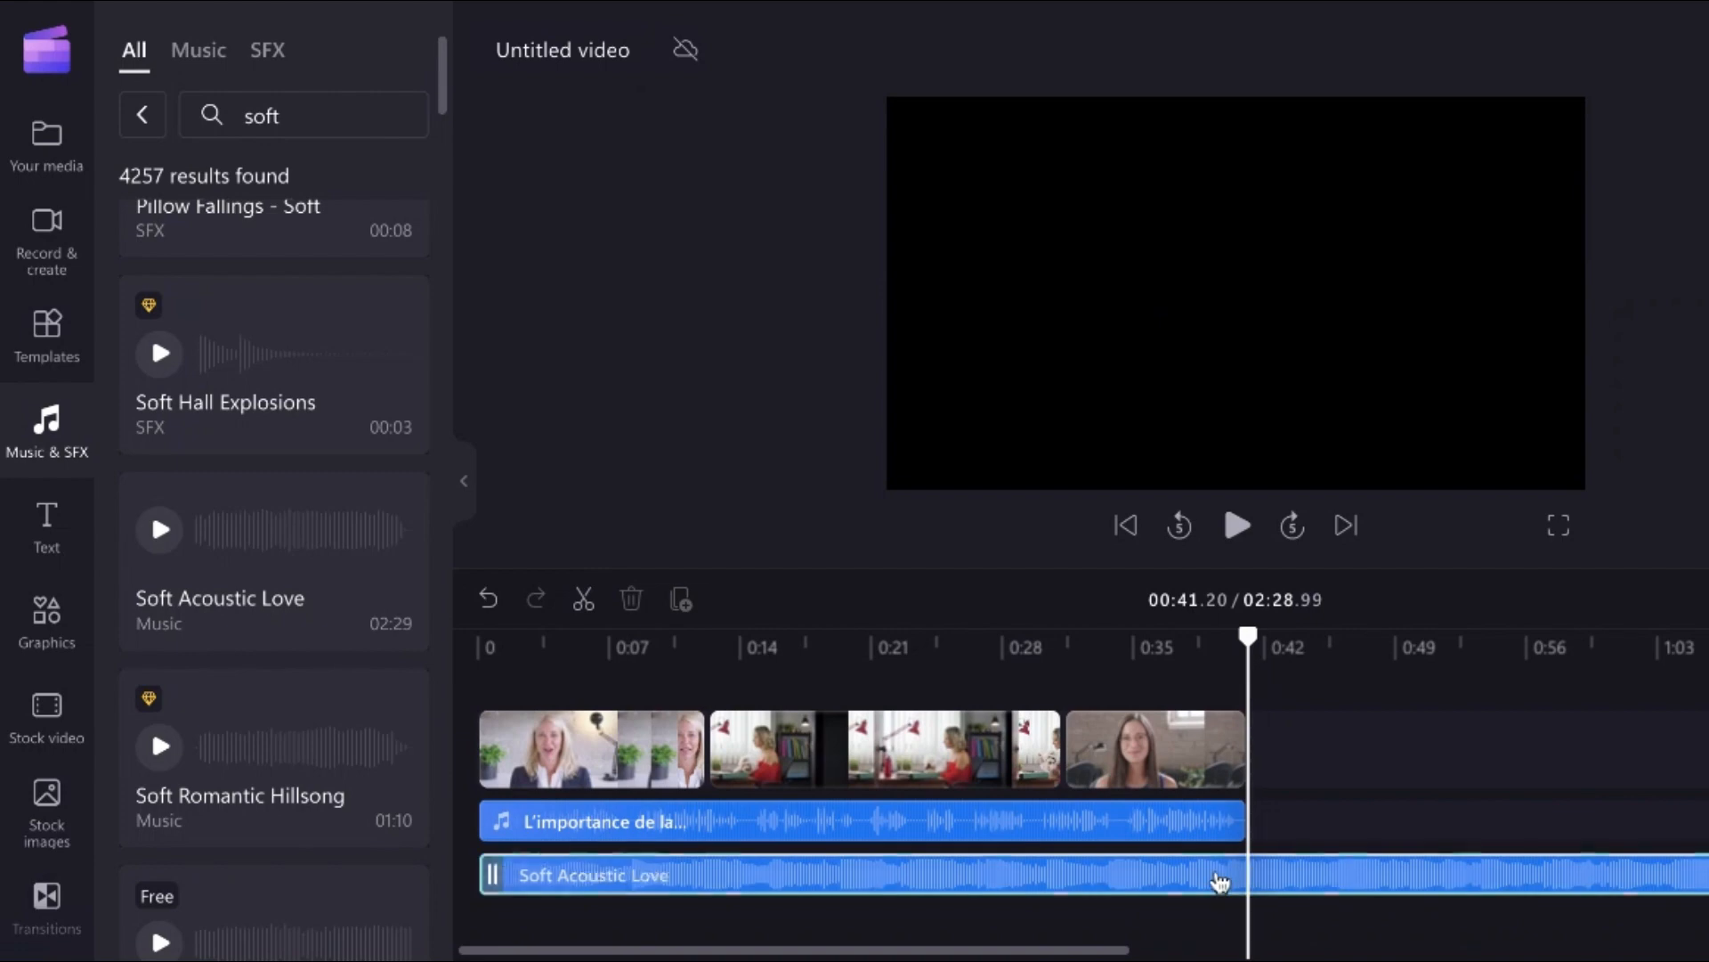
left_click(1216, 882)
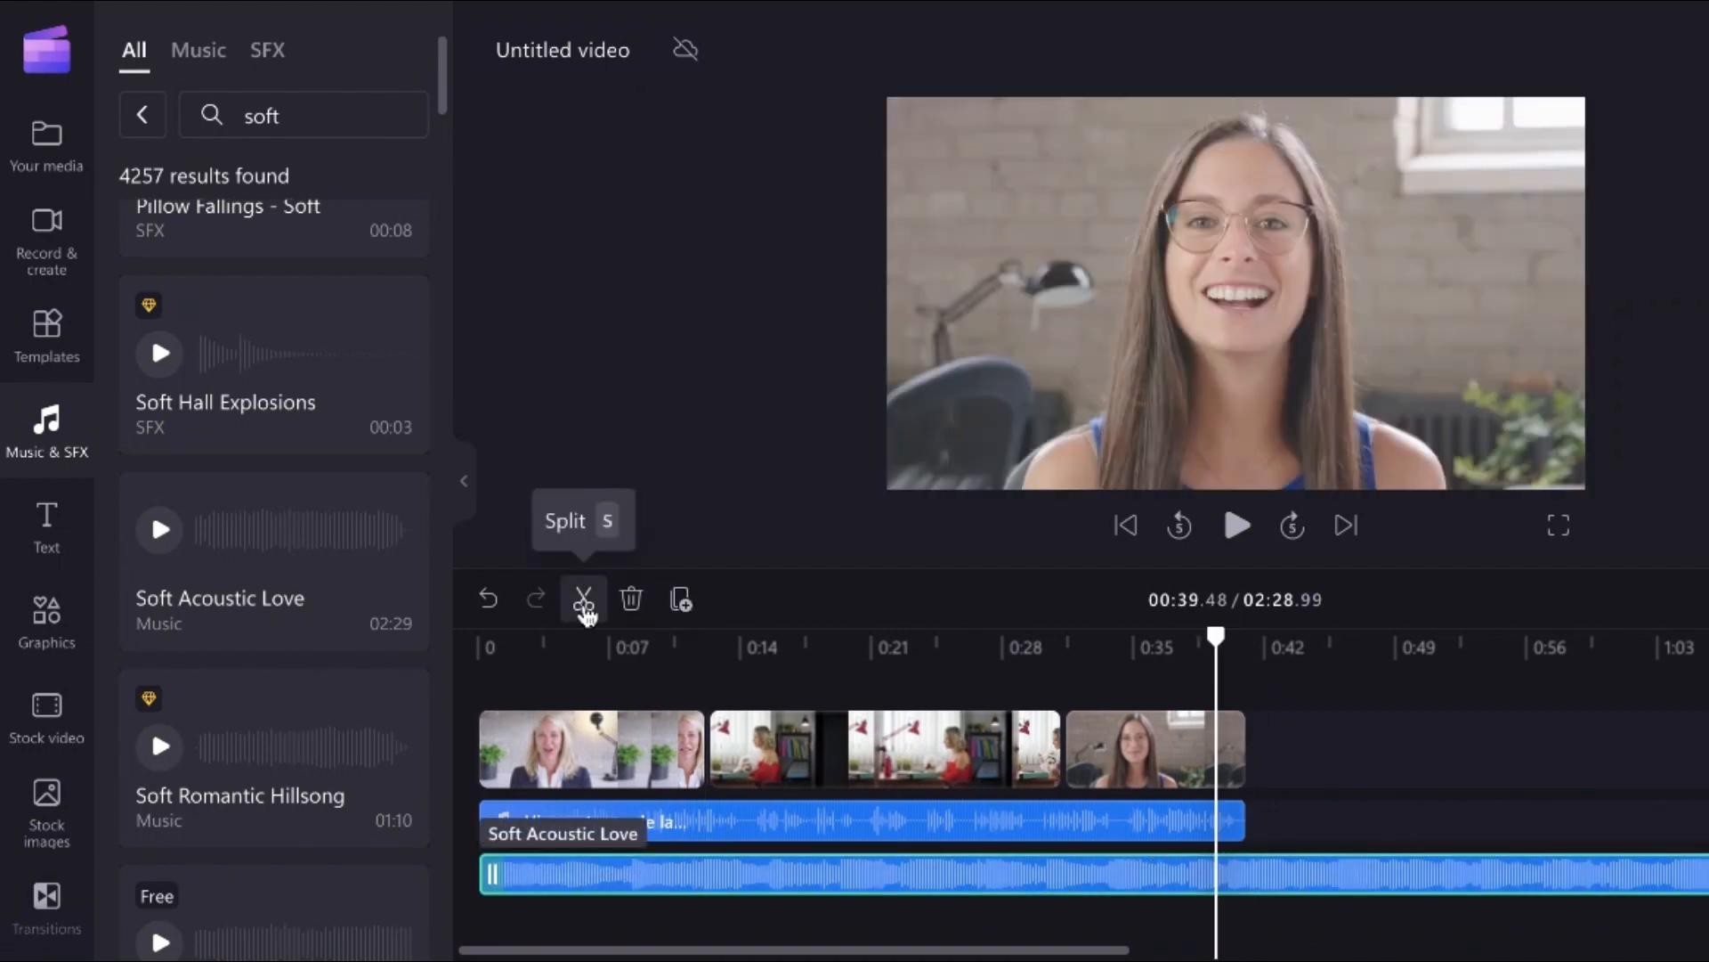
left_click(1250, 874)
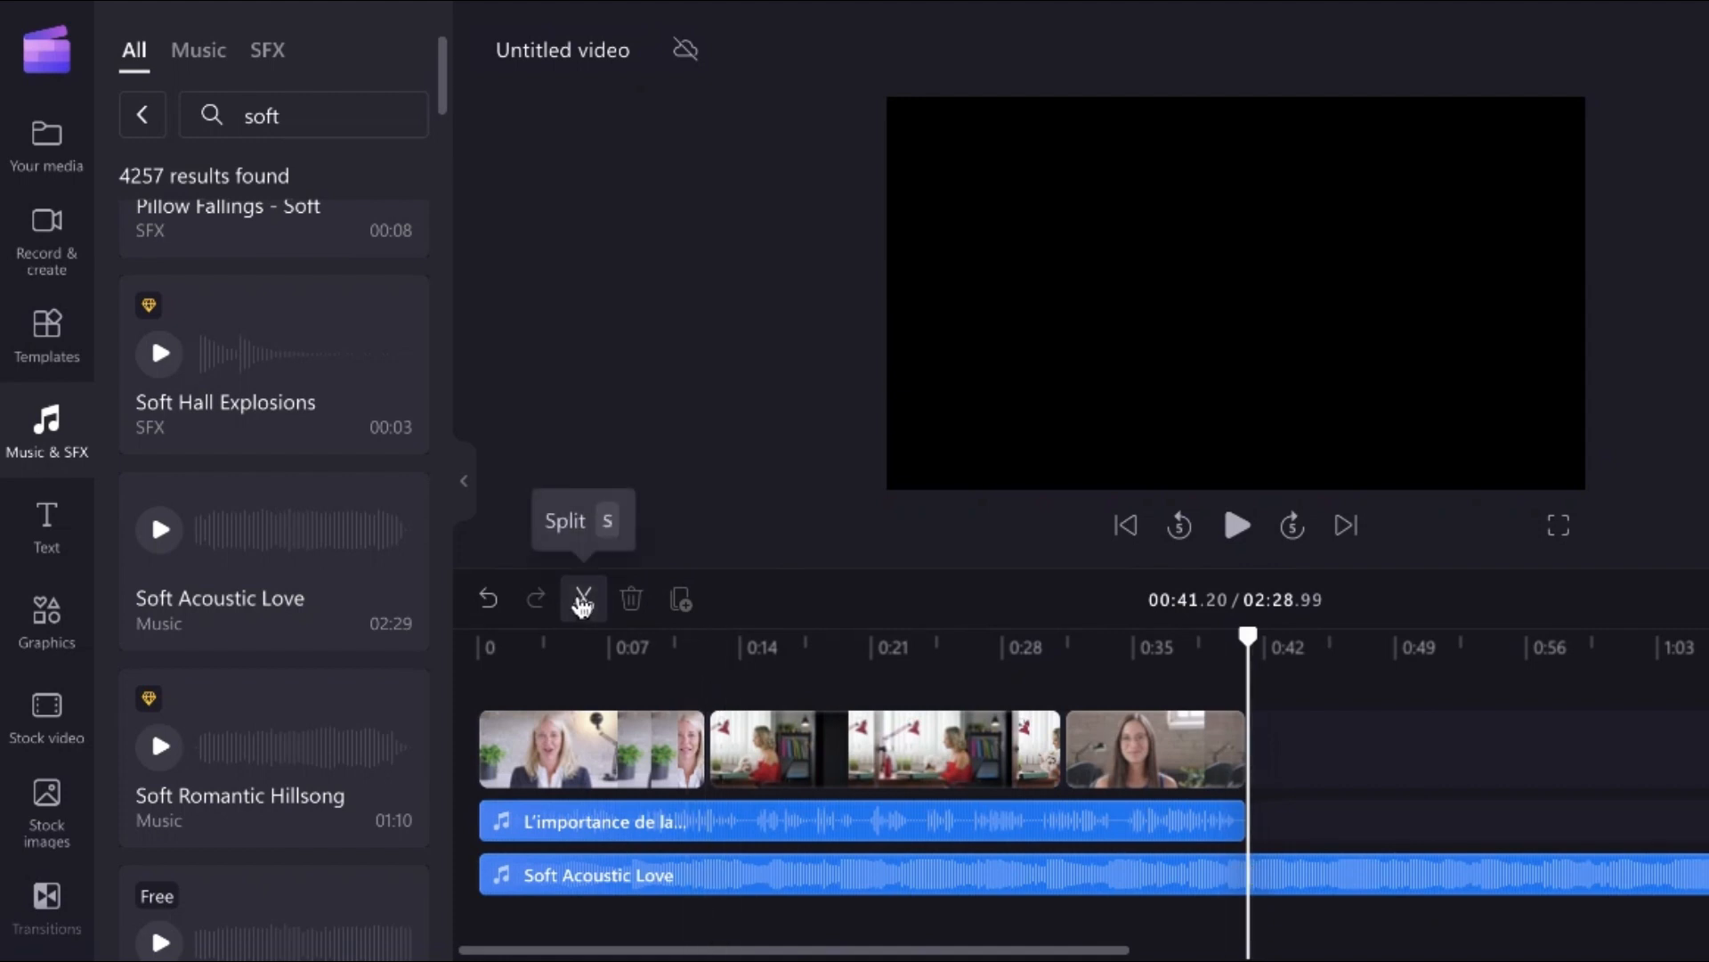
left_click(583, 602)
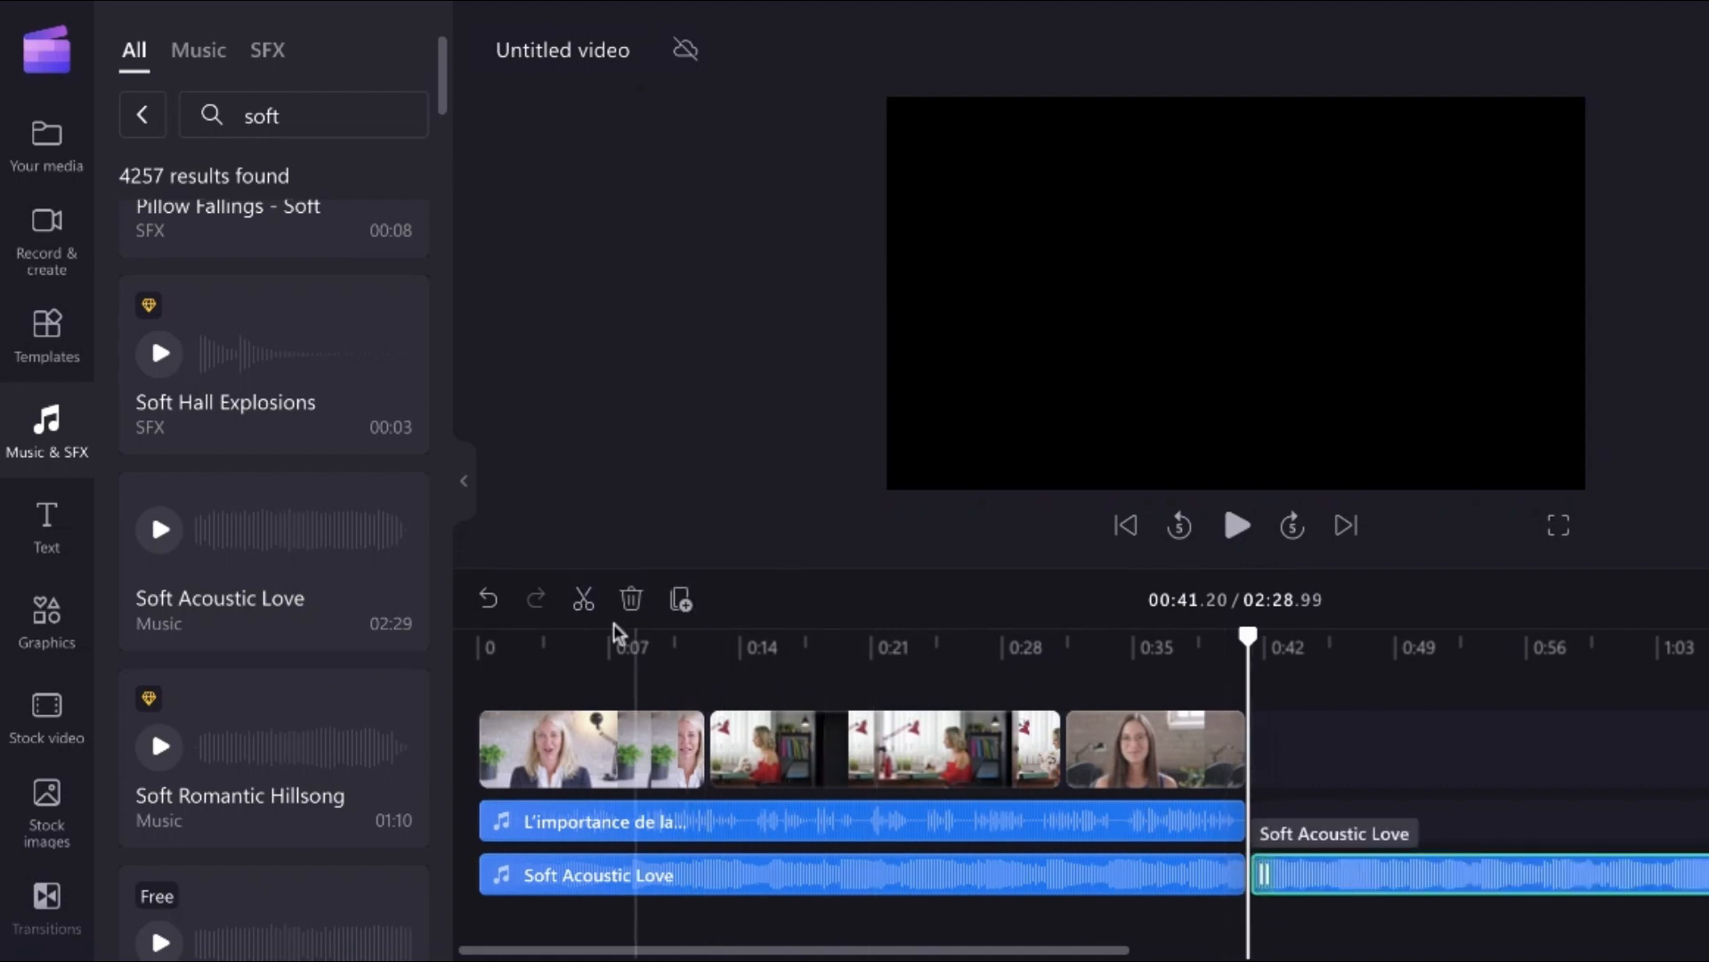
left_click(631, 598)
left_click(797, 882)
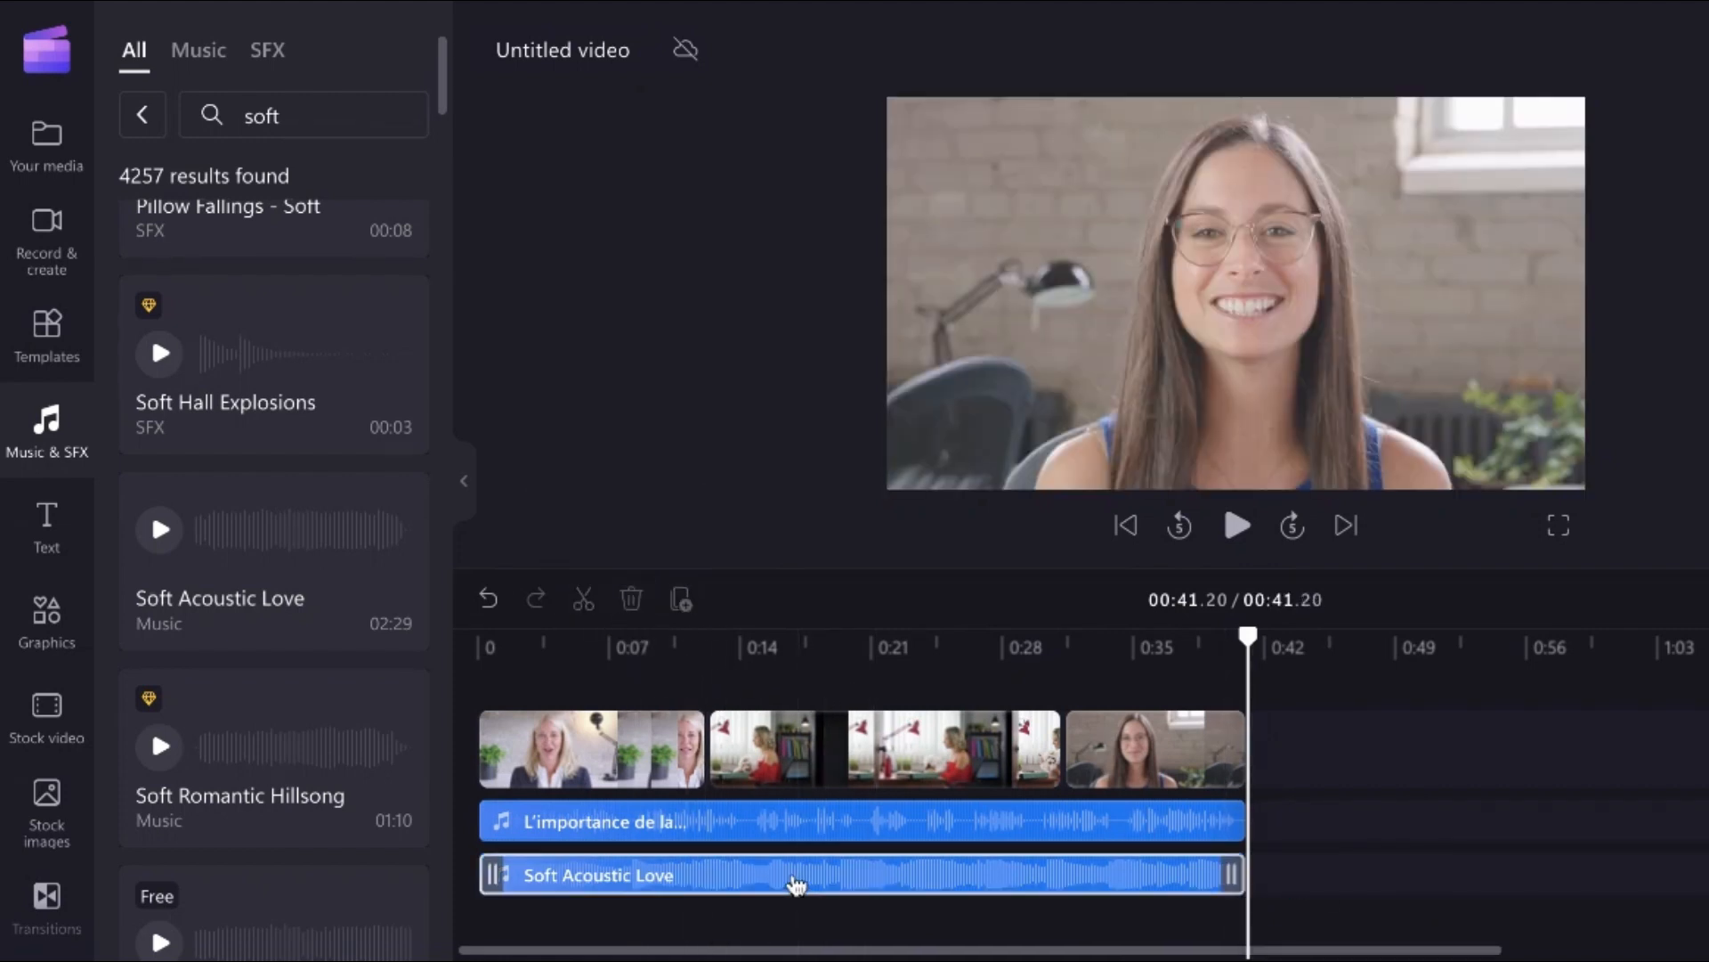
Preview the mix from about 00:16, then lower the Soft Acoustic Love track's volume to 8%
left_click(777, 680)
left_click(1235, 527)
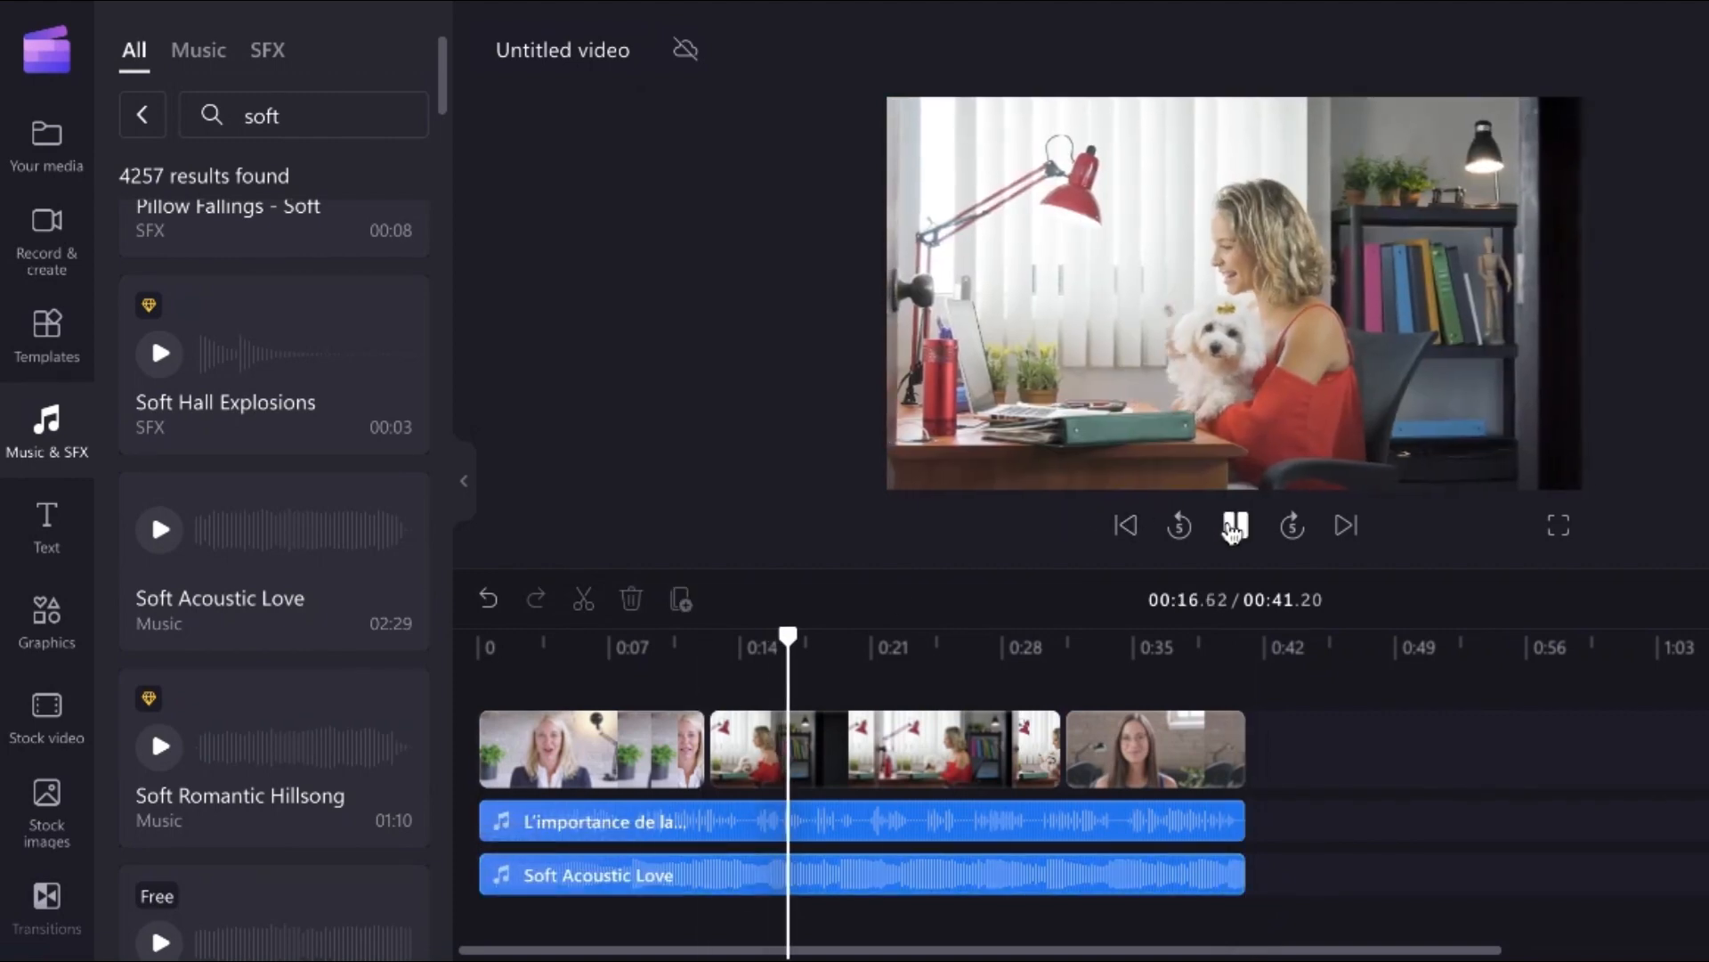
left_click(1235, 526)
left_click(1046, 893)
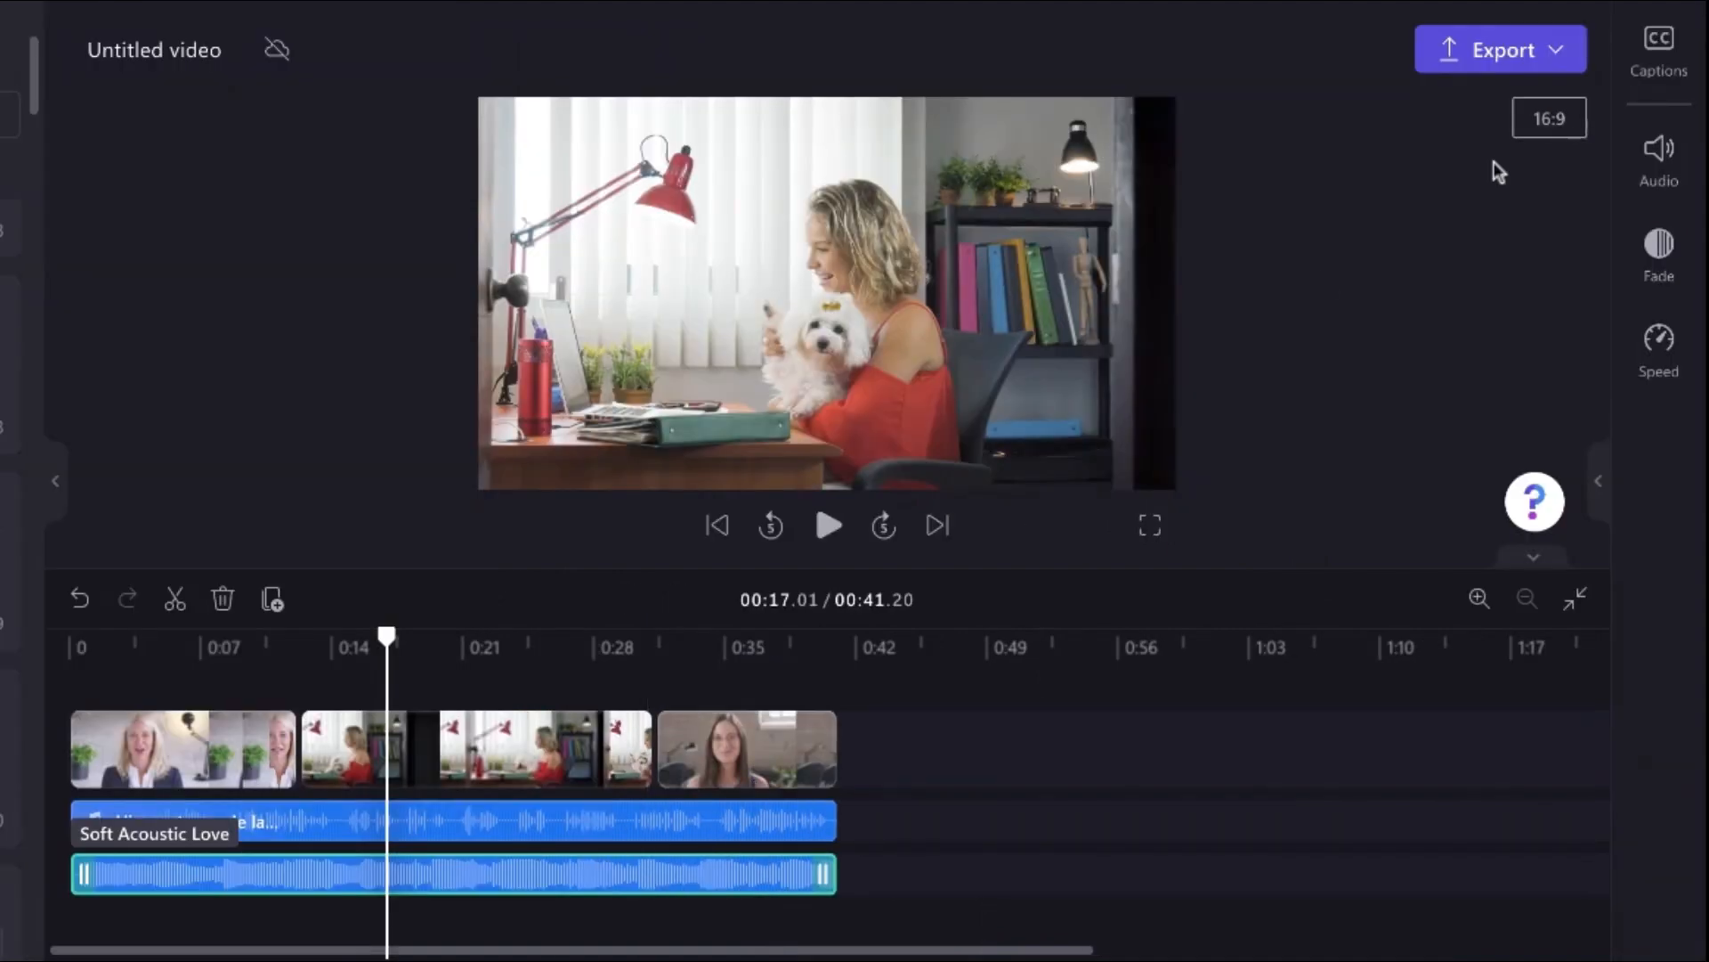
left_click(1658, 159)
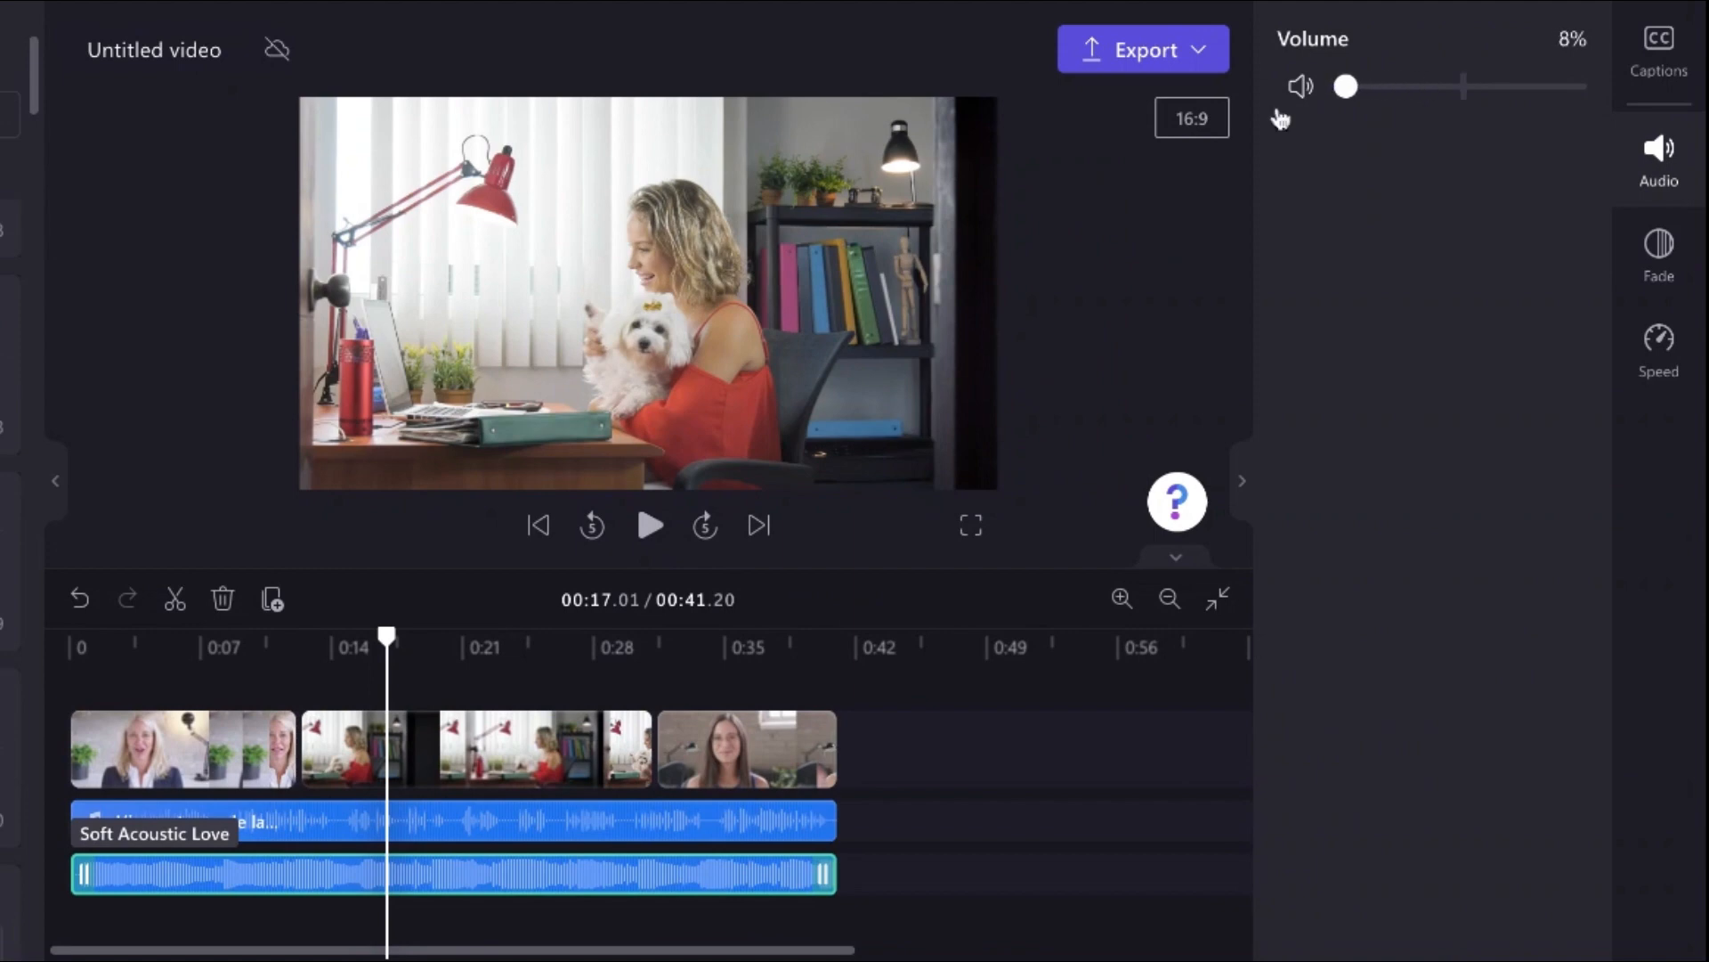
Play the video from the beginning into the second clip to check the balance between voice-over and music
left_click(72, 681)
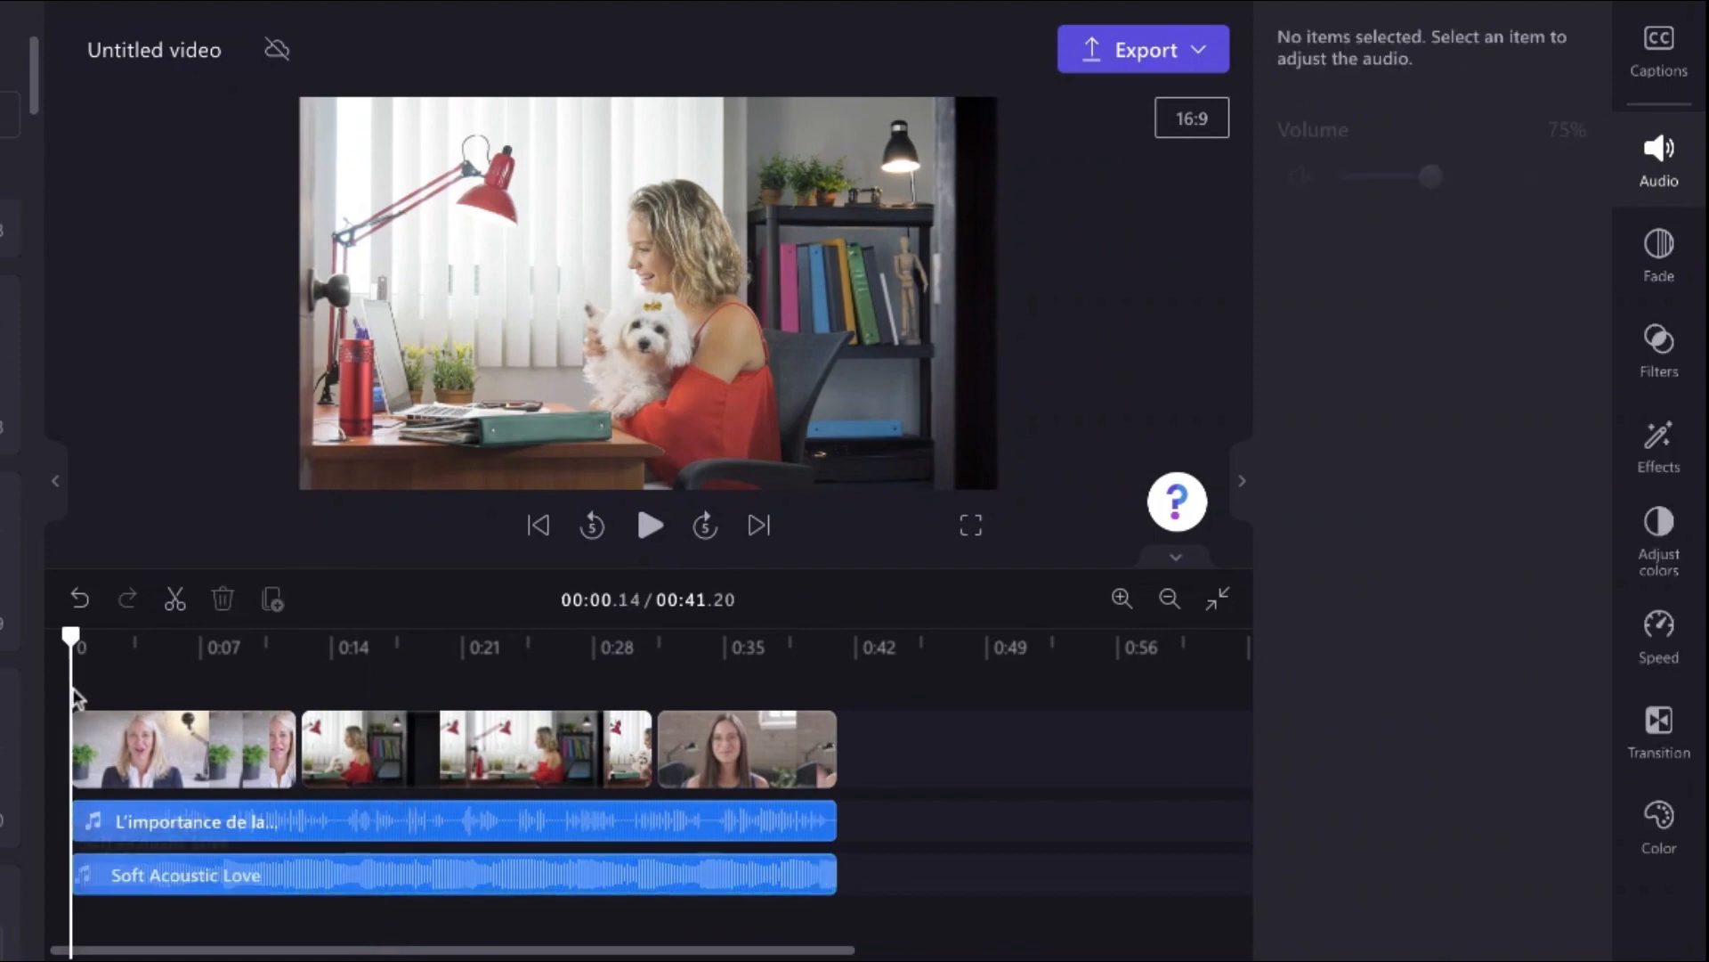
left_click(657, 534)
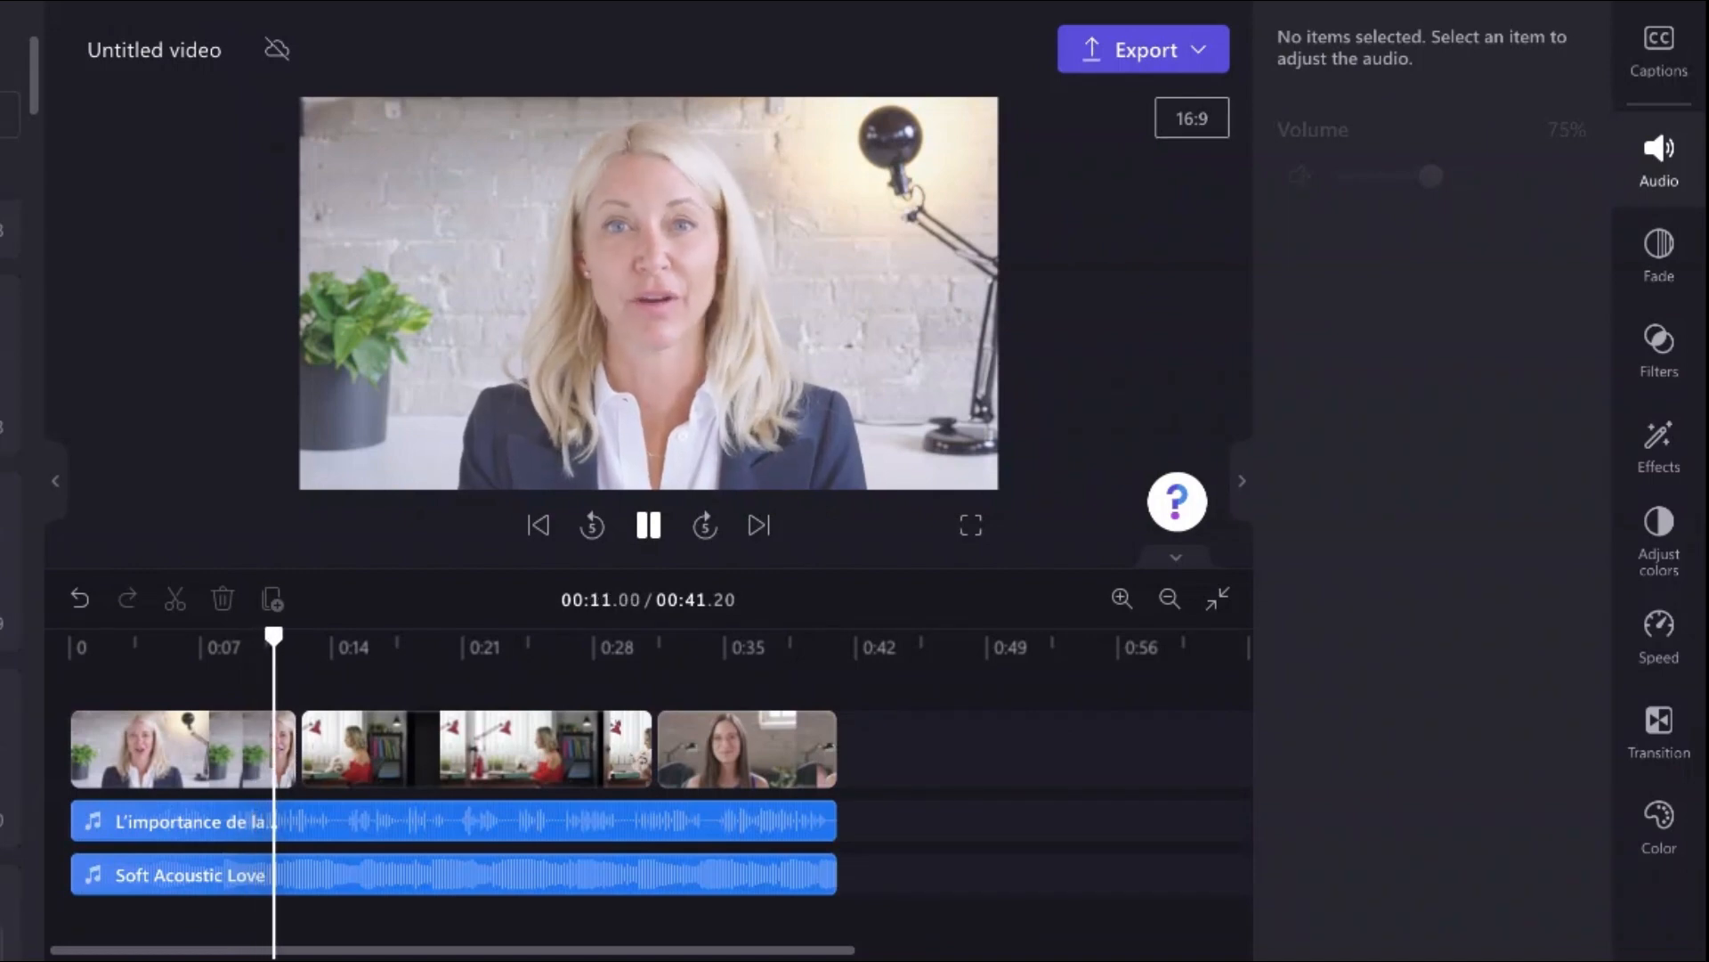
key("space")
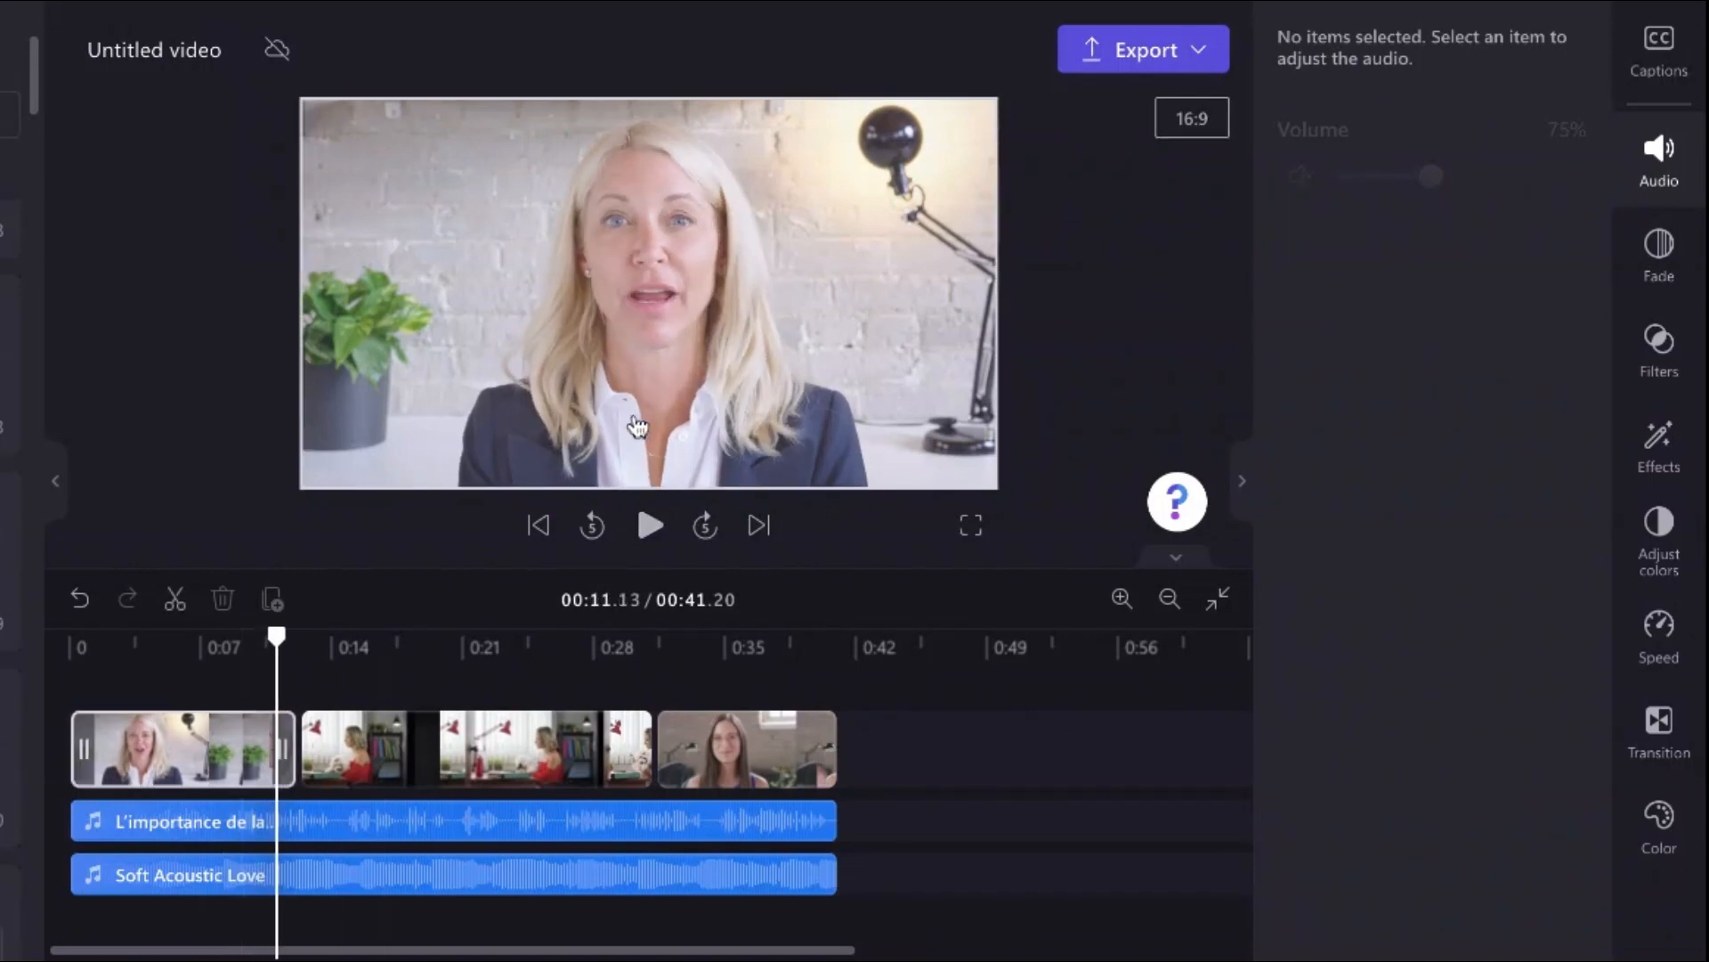
left_click(652, 527)
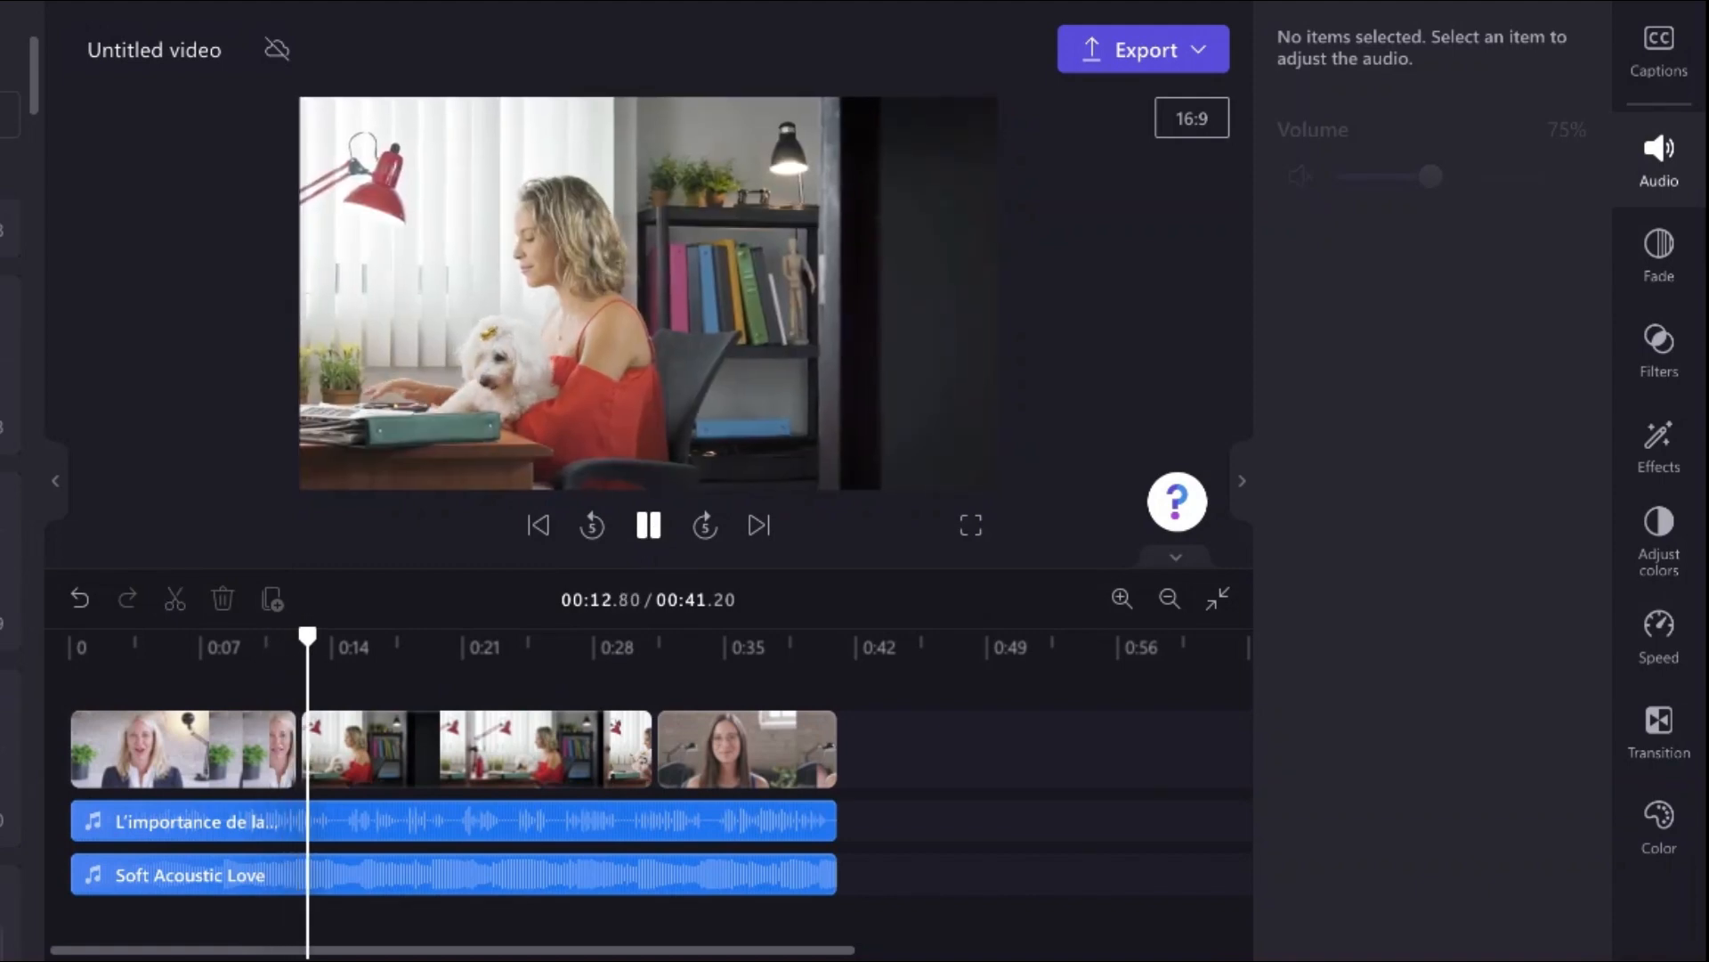
key("space")
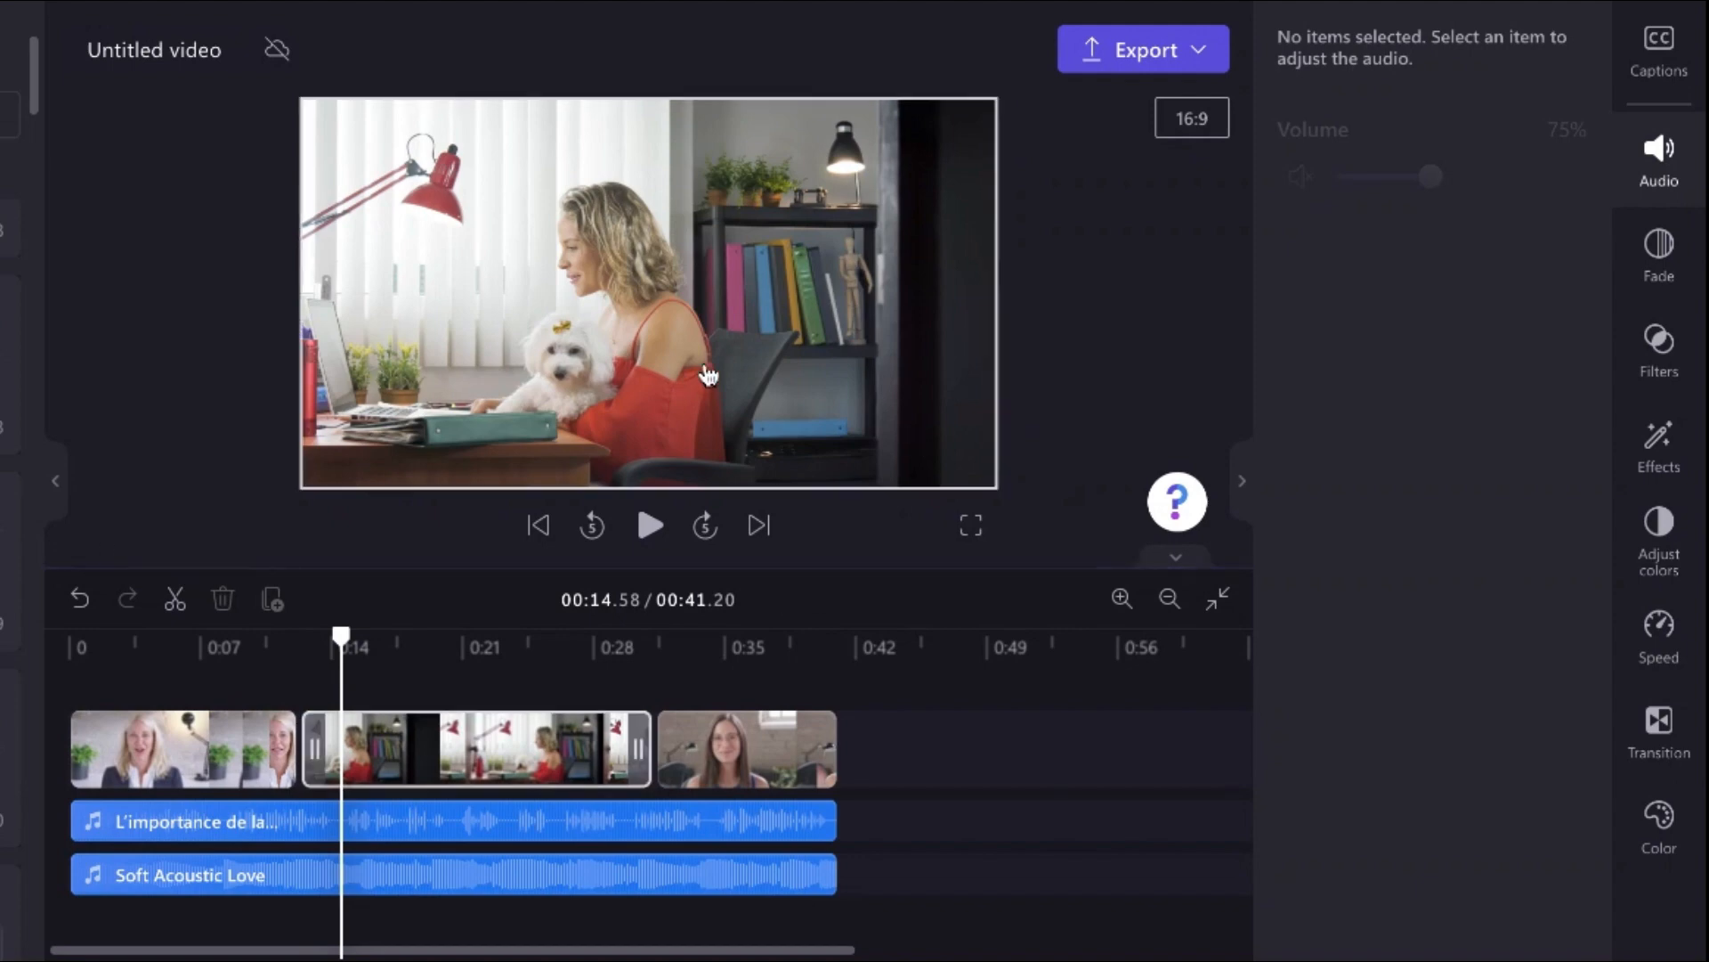
Export the video in 1080p quality and title it "exemple voix off"
left_click(1157, 58)
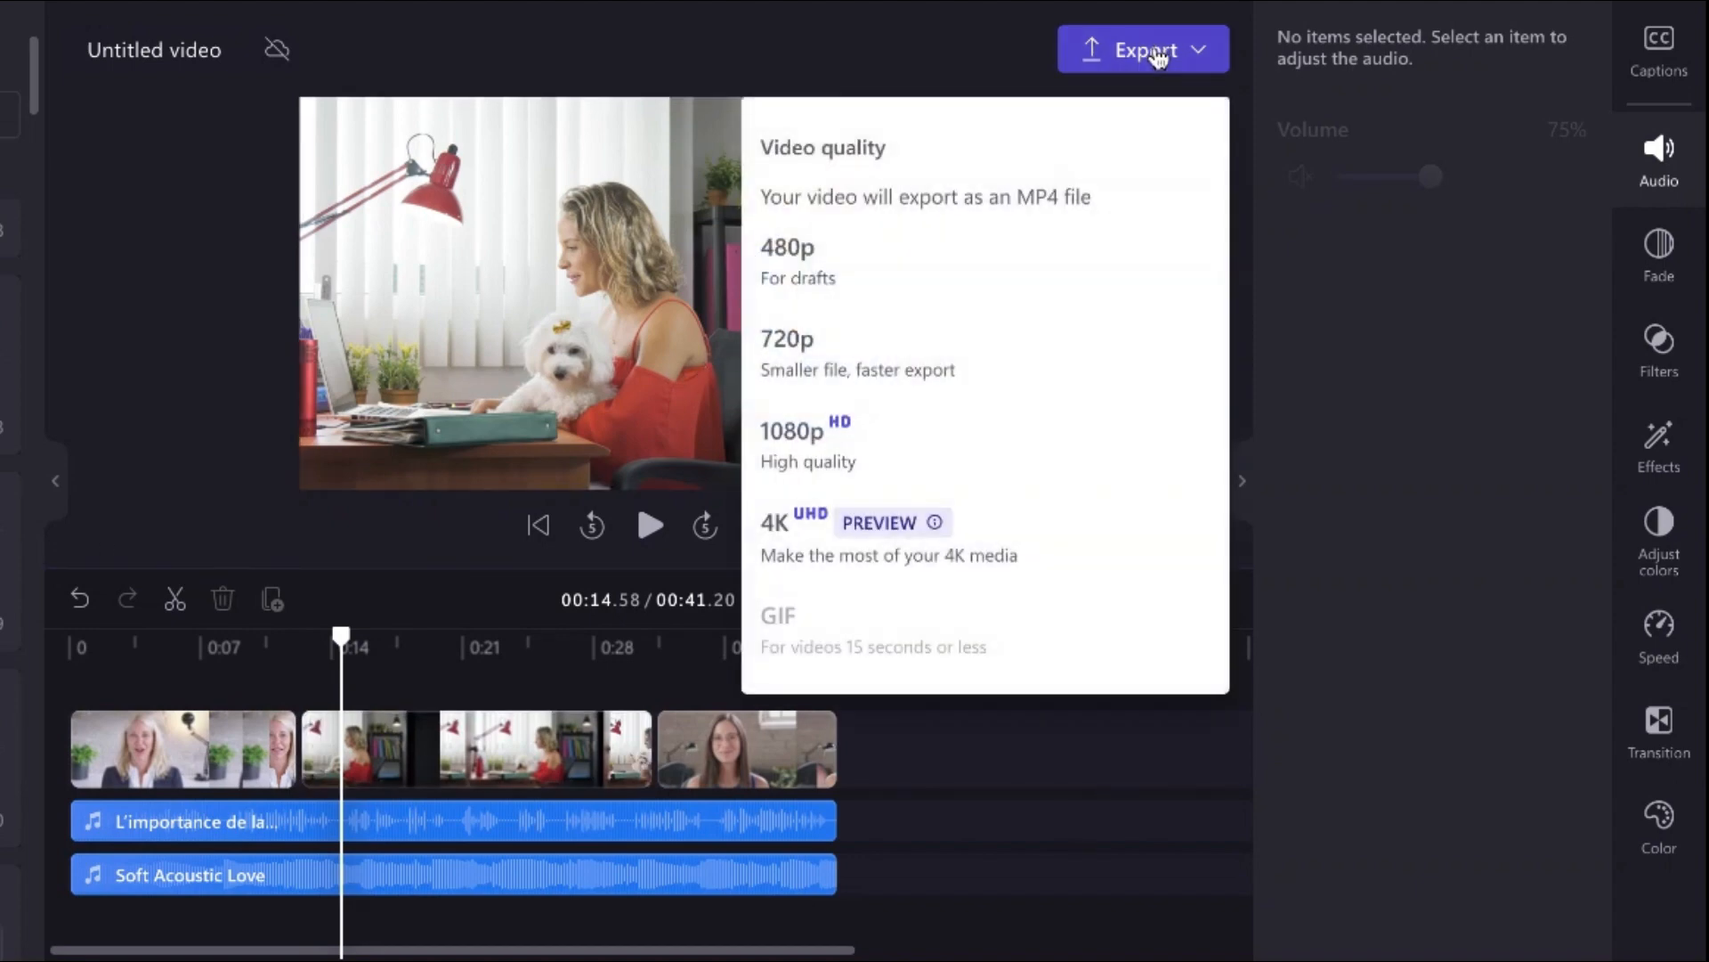
left_click(800, 460)
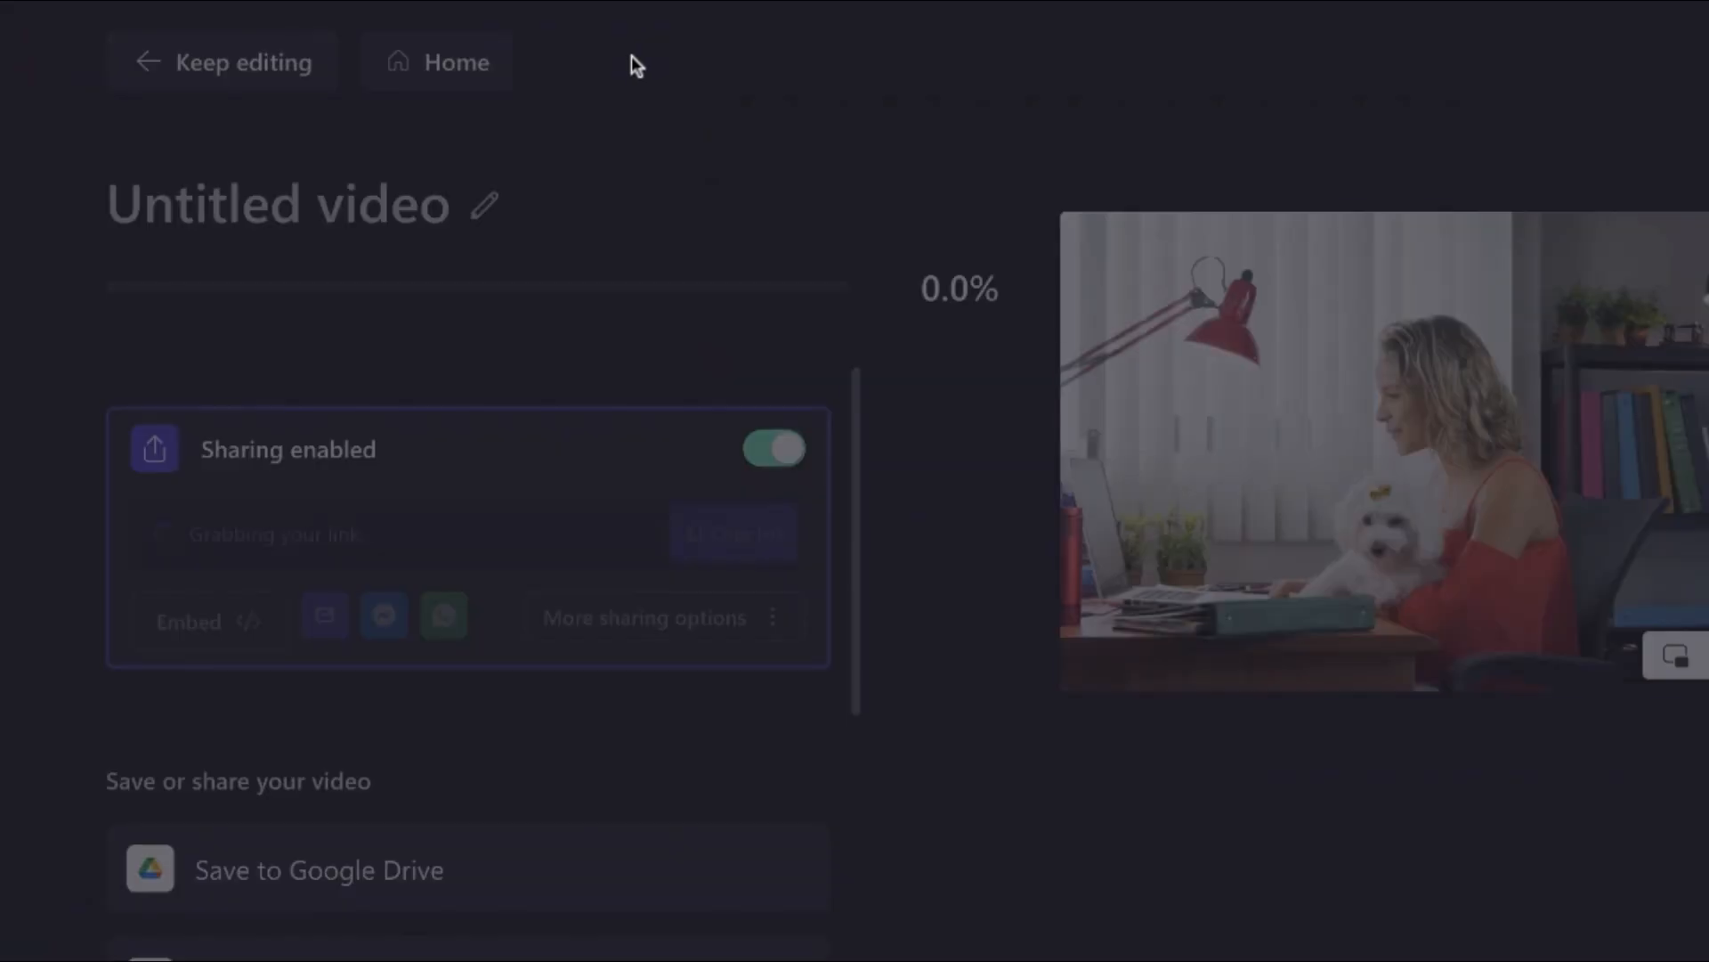
left_click(485, 214)
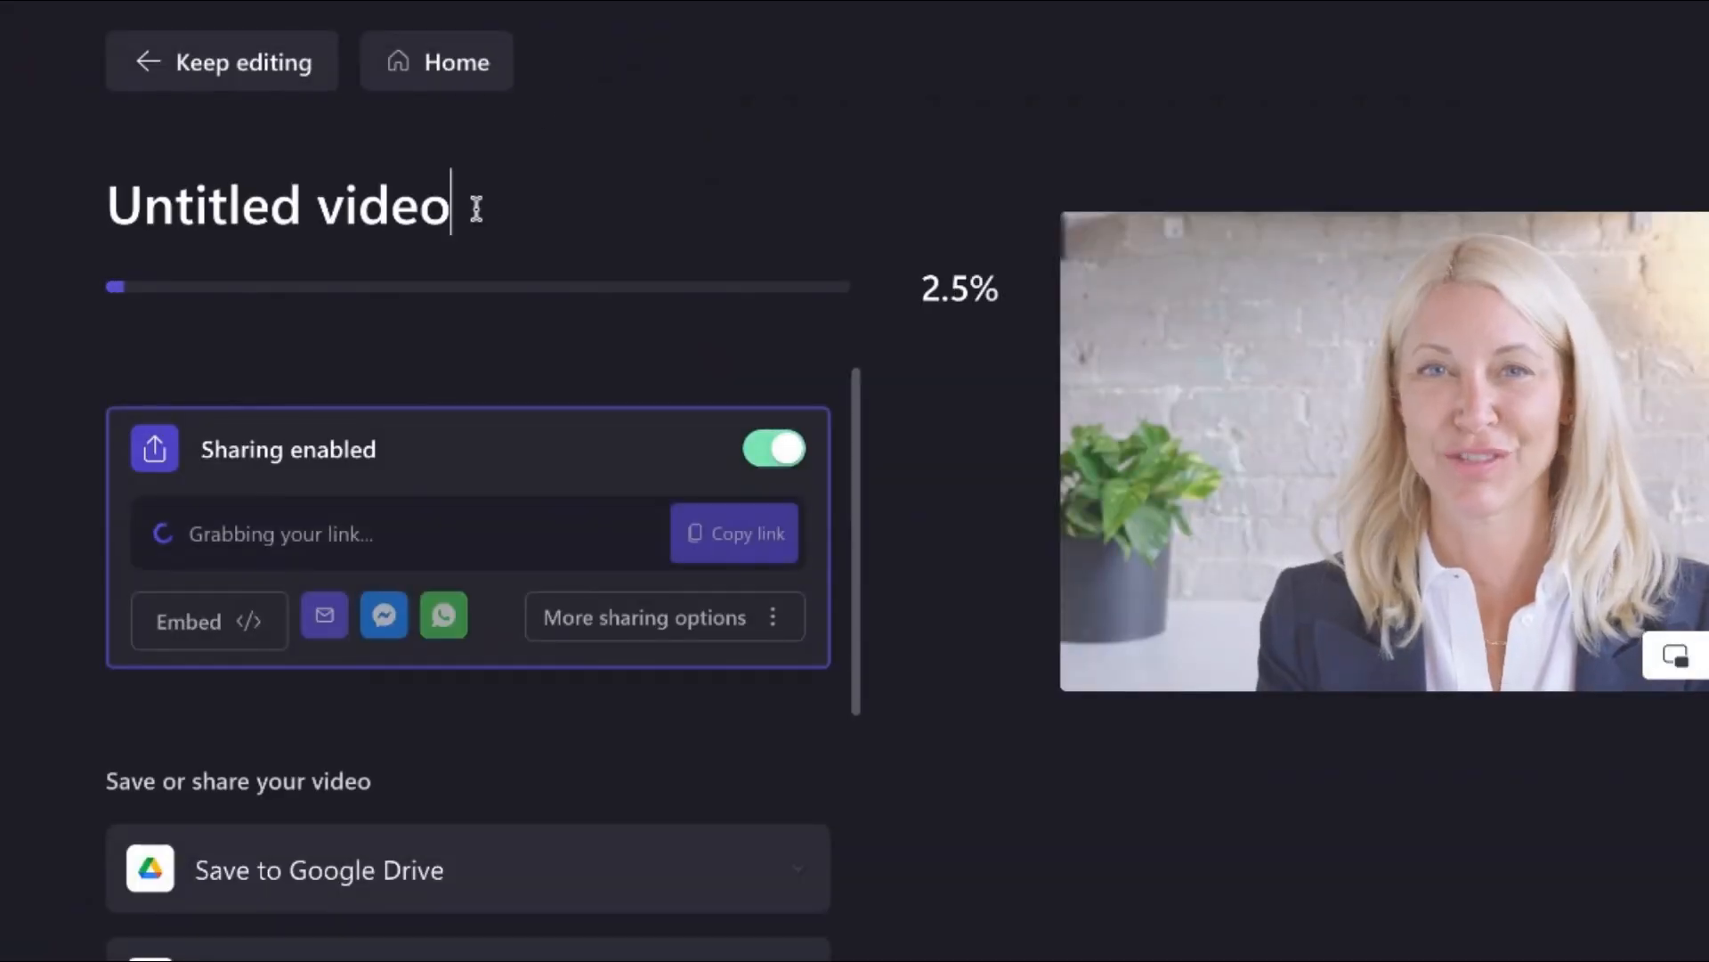
left_click_drag(465, 210, 105, 205)
key("BackSpace")
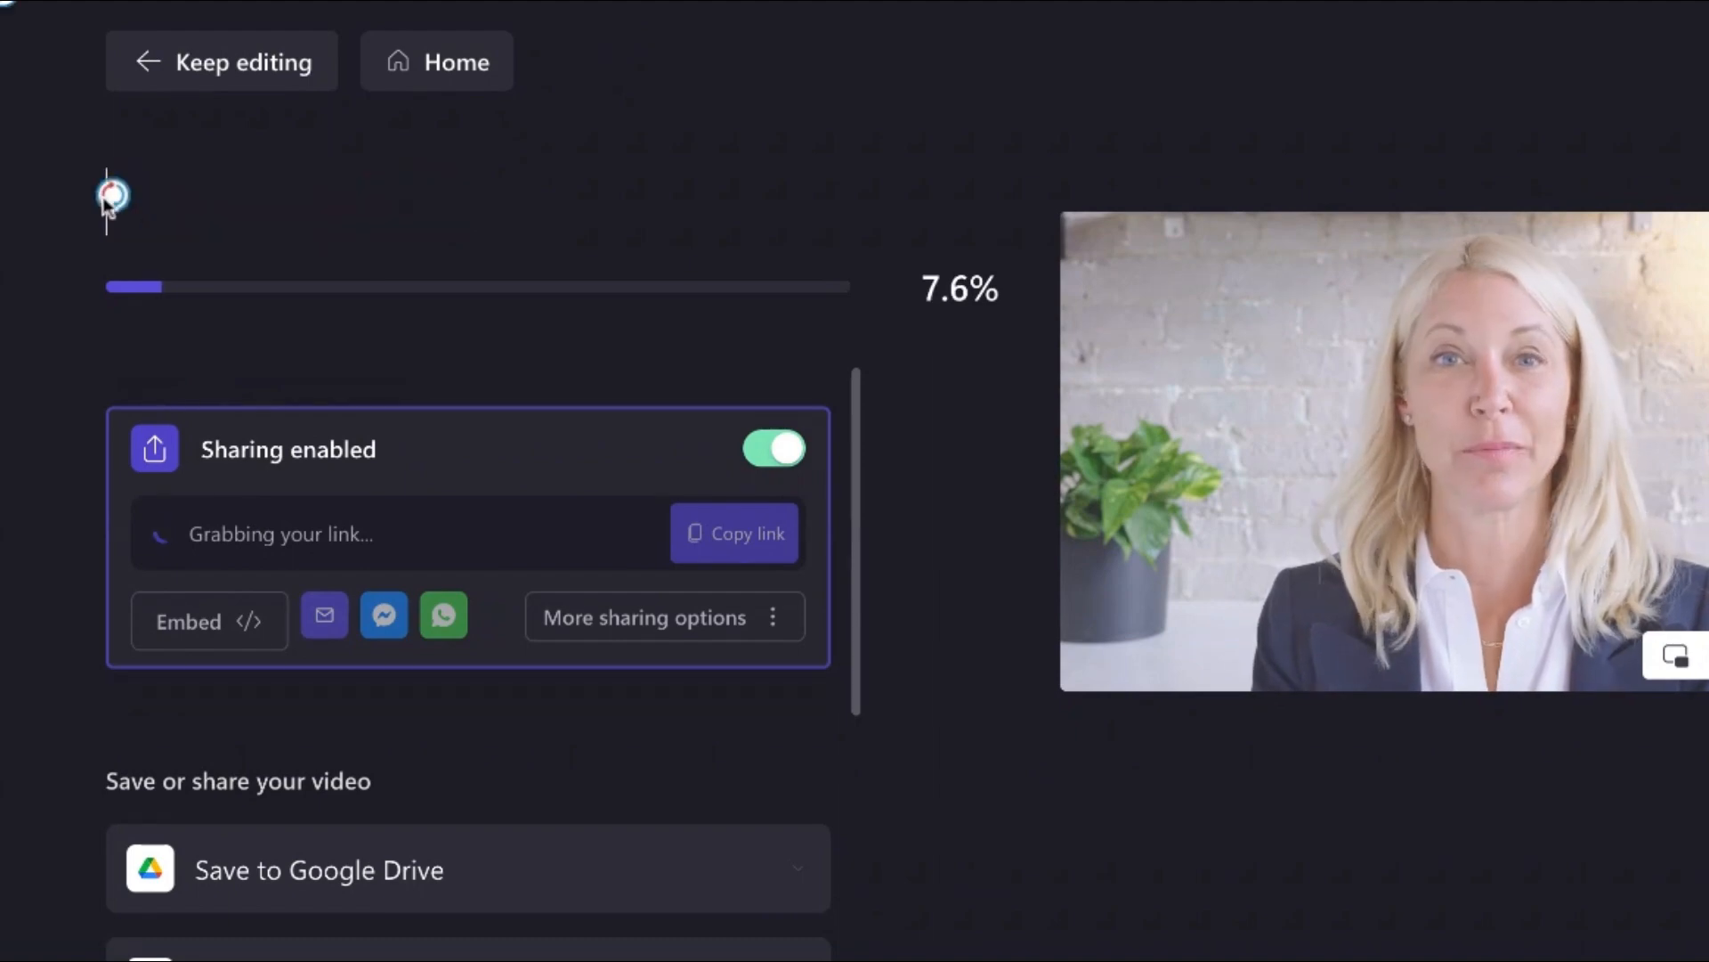
type("exemple ")
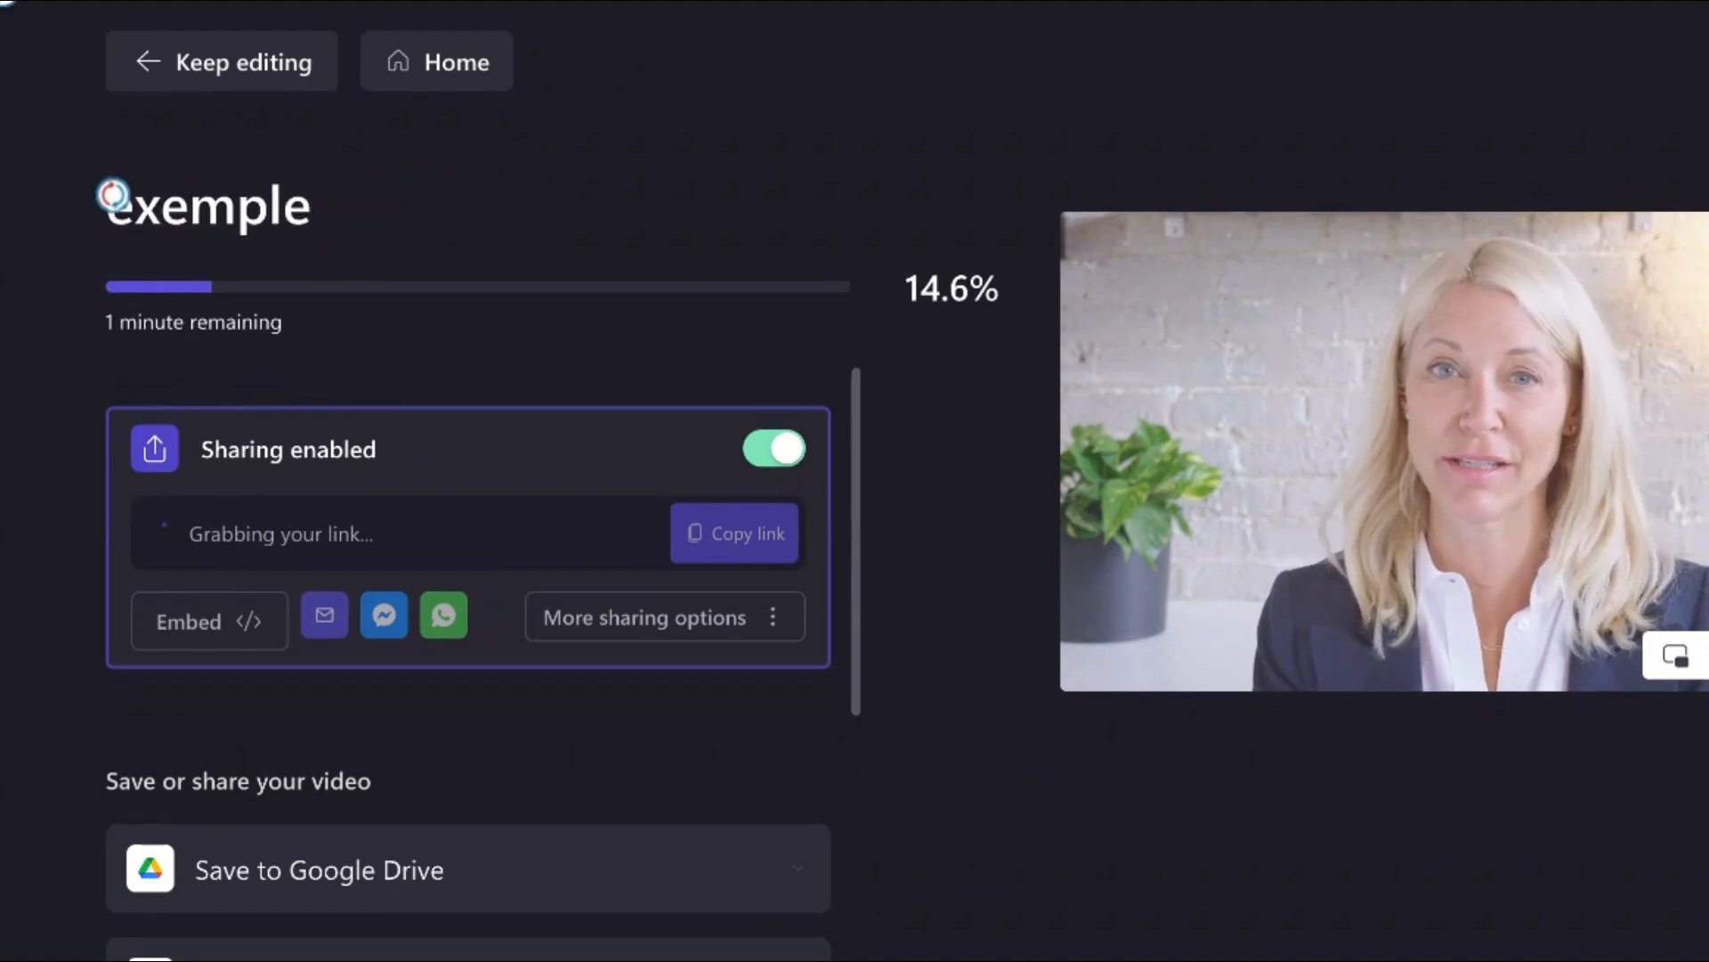
type("voix off")
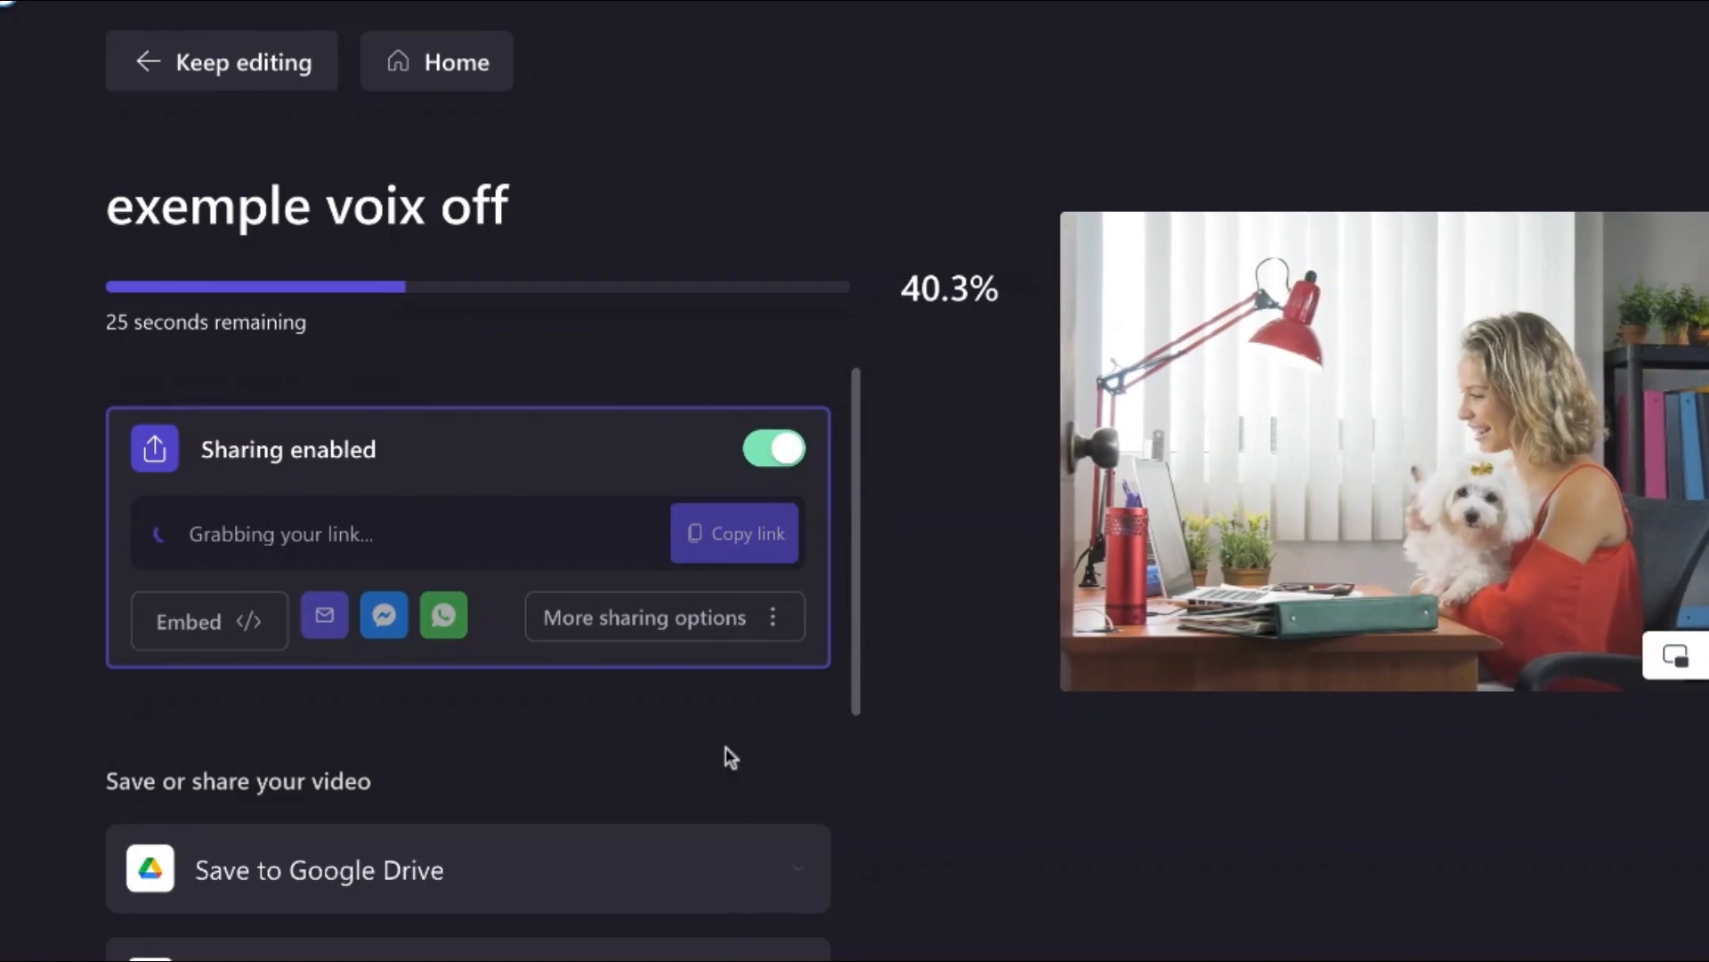
Review the saving and sharing destinations offered for the exported video
scroll(725, 747, "down", 5)
scroll(294, 763, "down", 1)
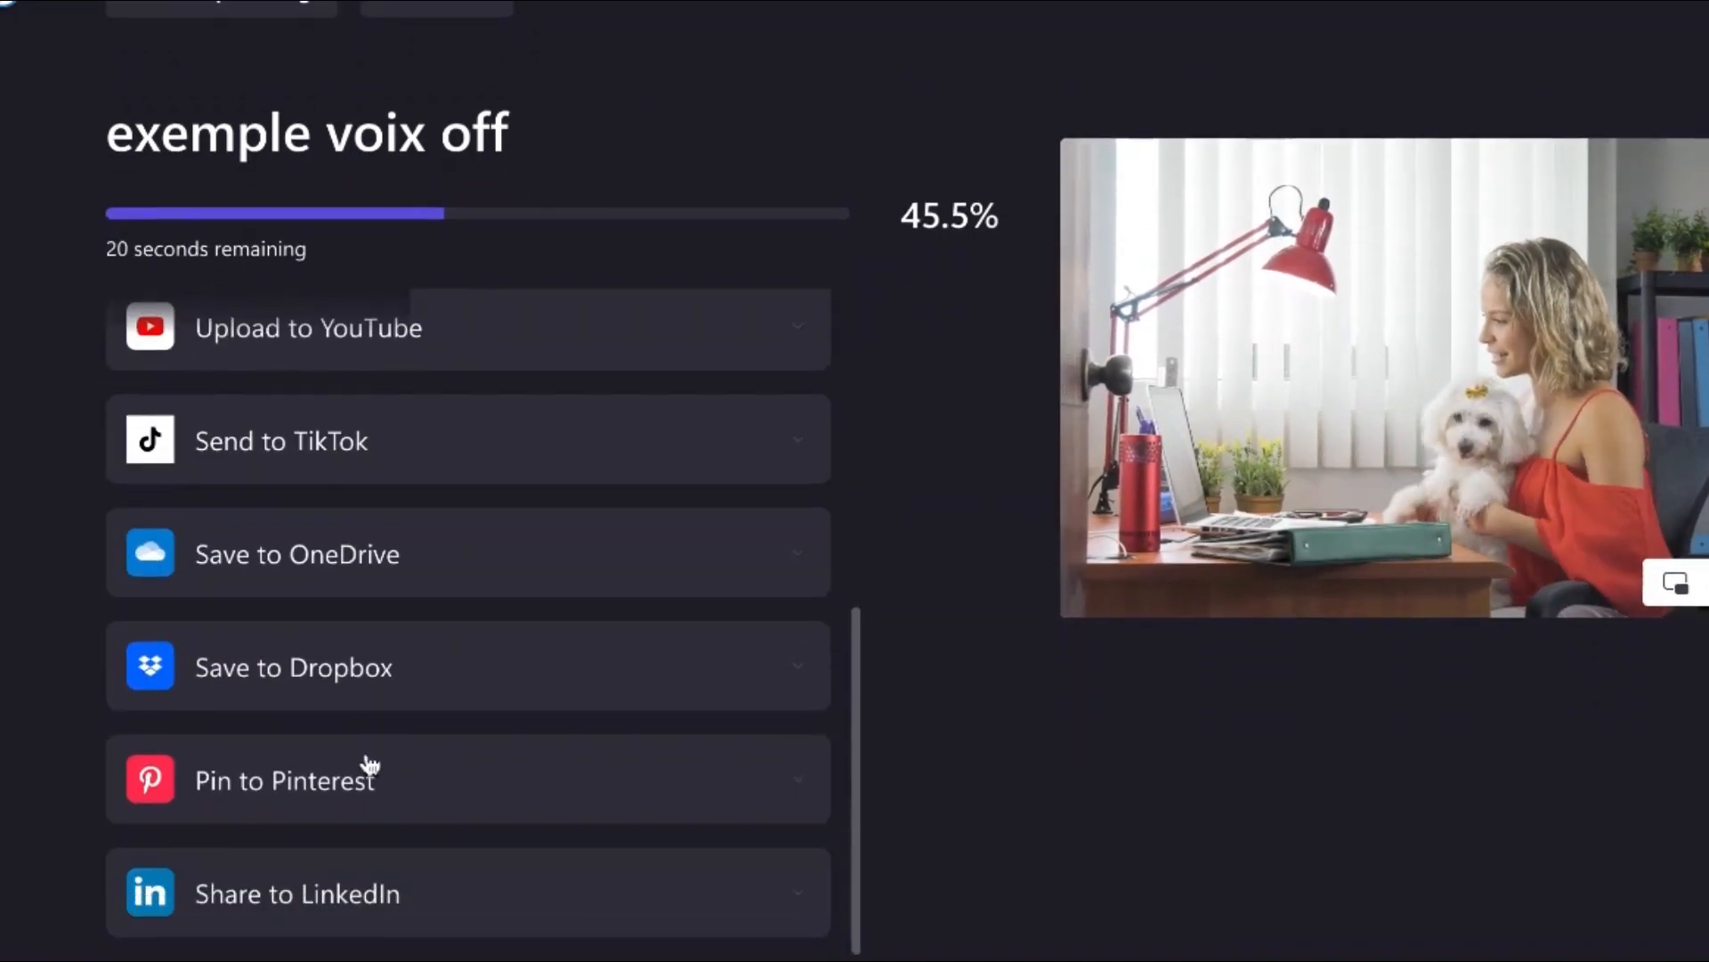
scroll(369, 588, "up", 2)
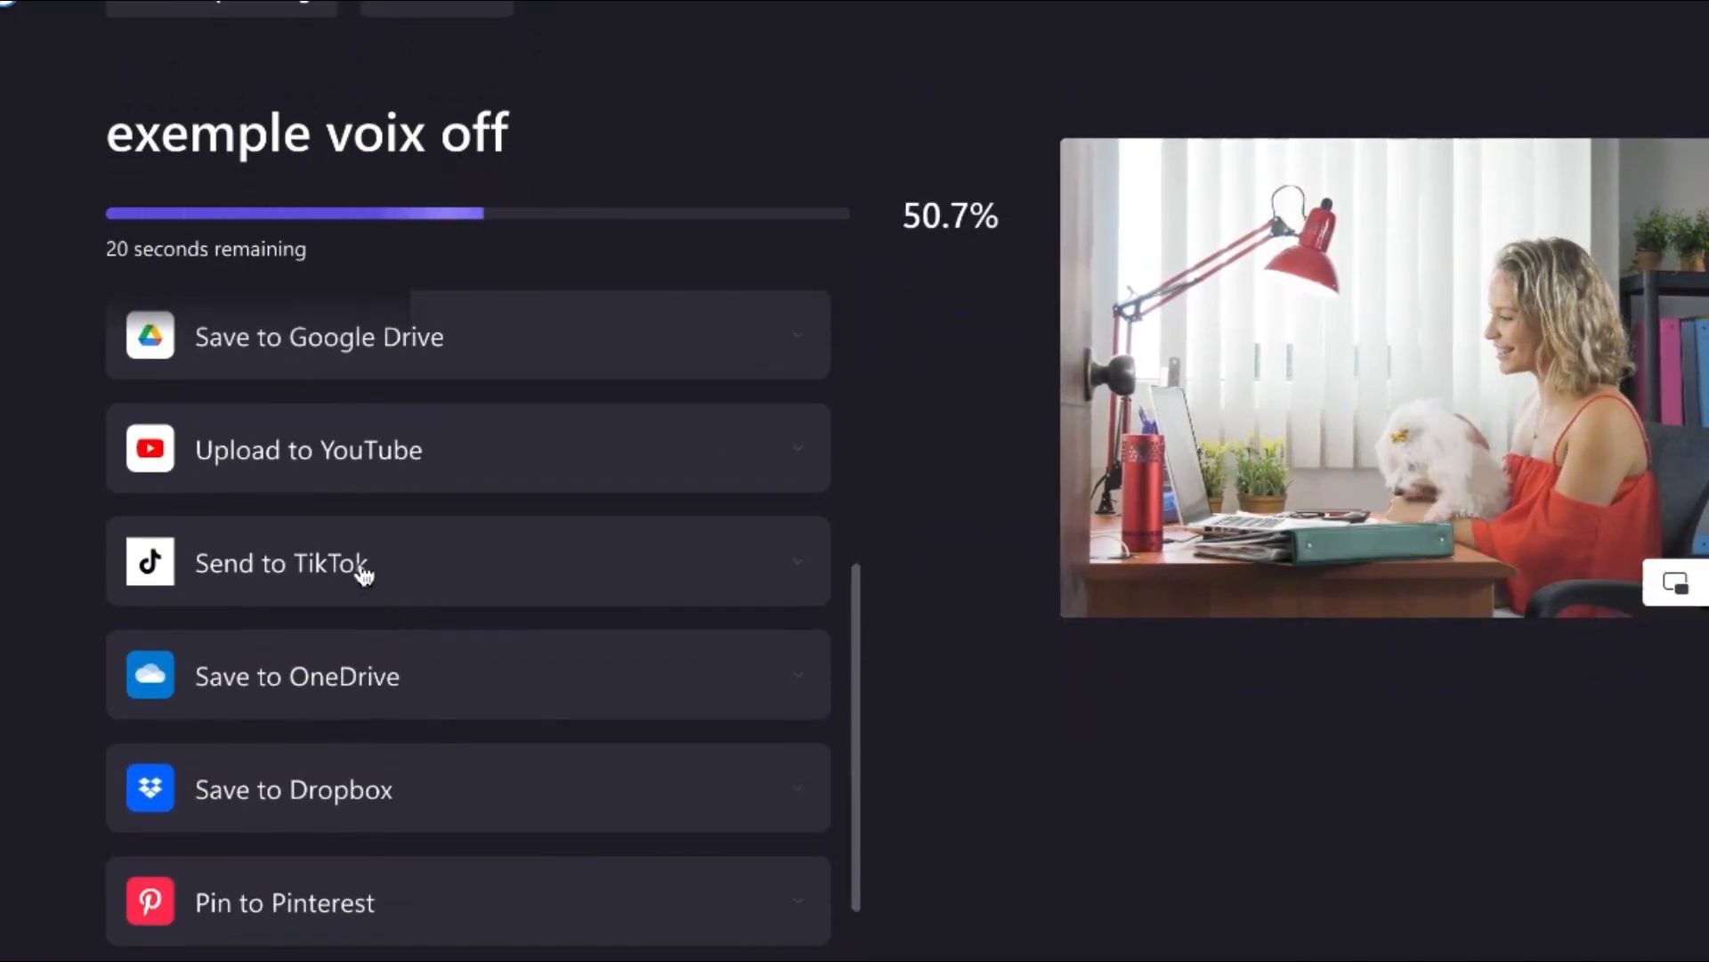
scroll(522, 504, "up", 5)
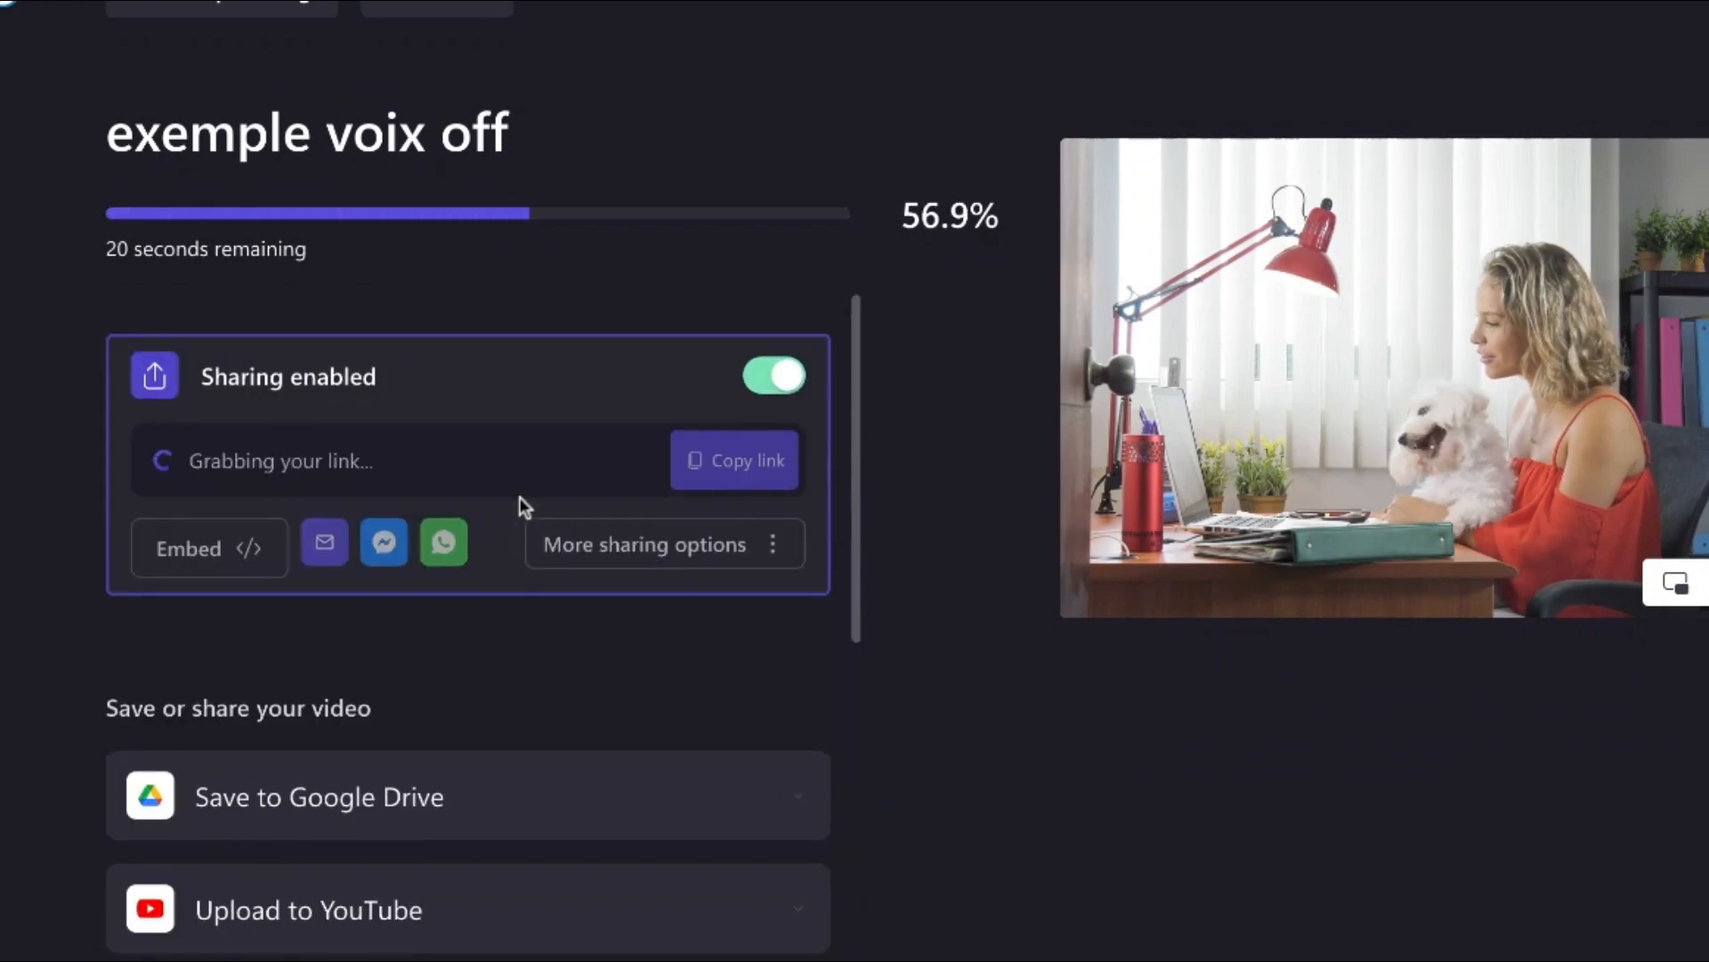